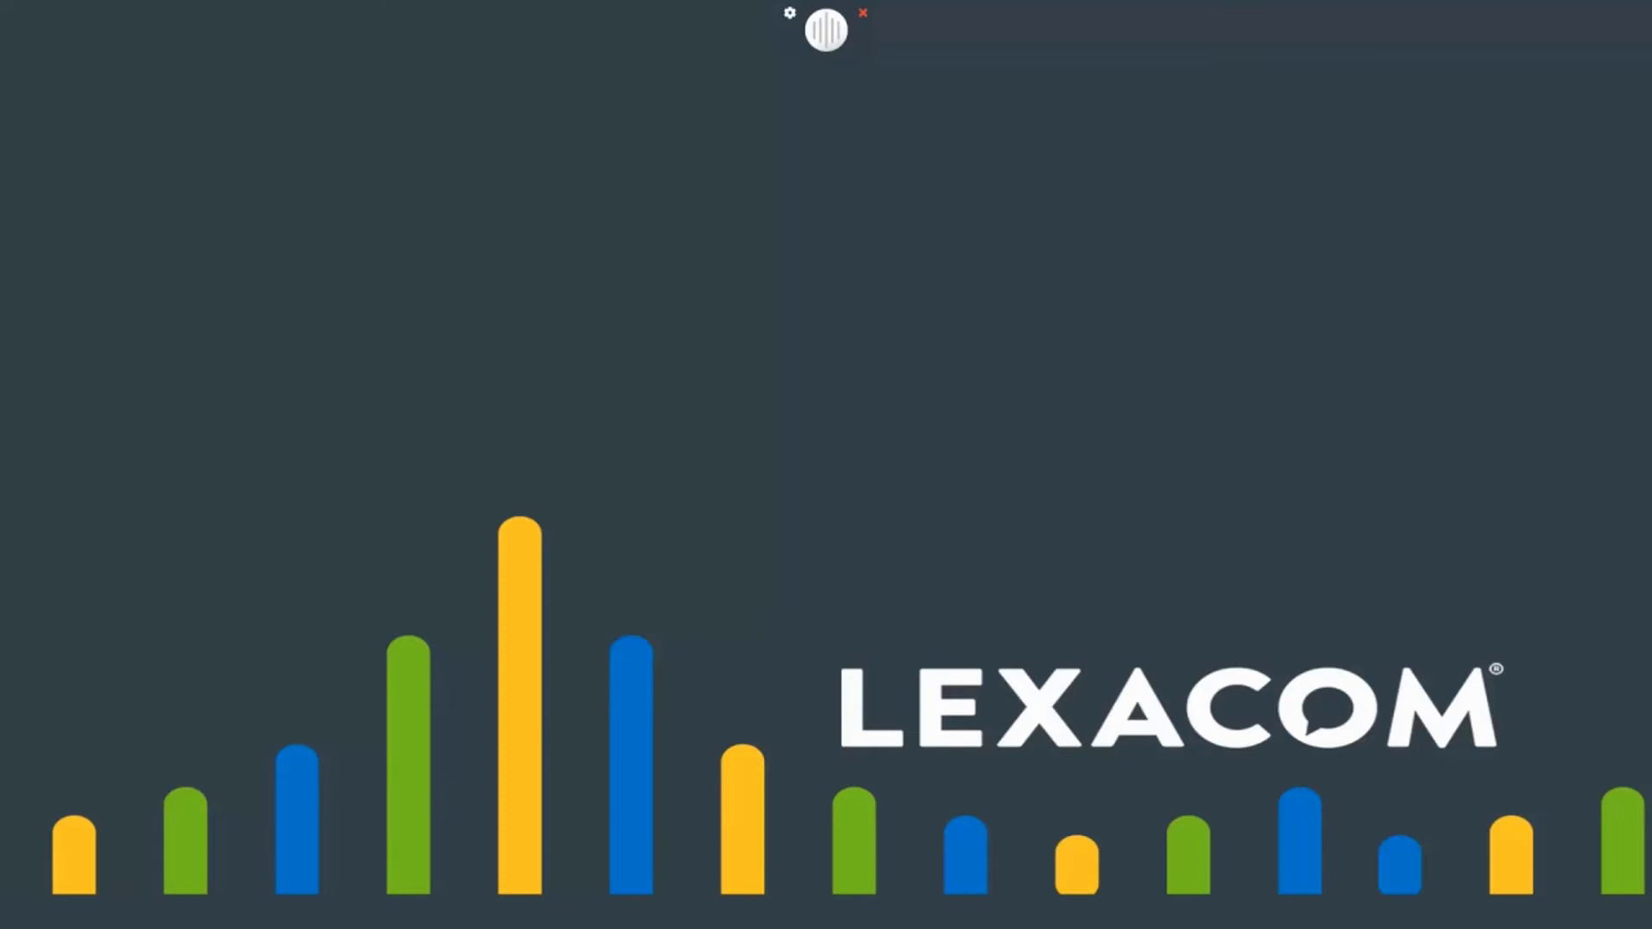
Step: Open the Echo settings, review them through to the Windows start-up options, and save
click(790, 13)
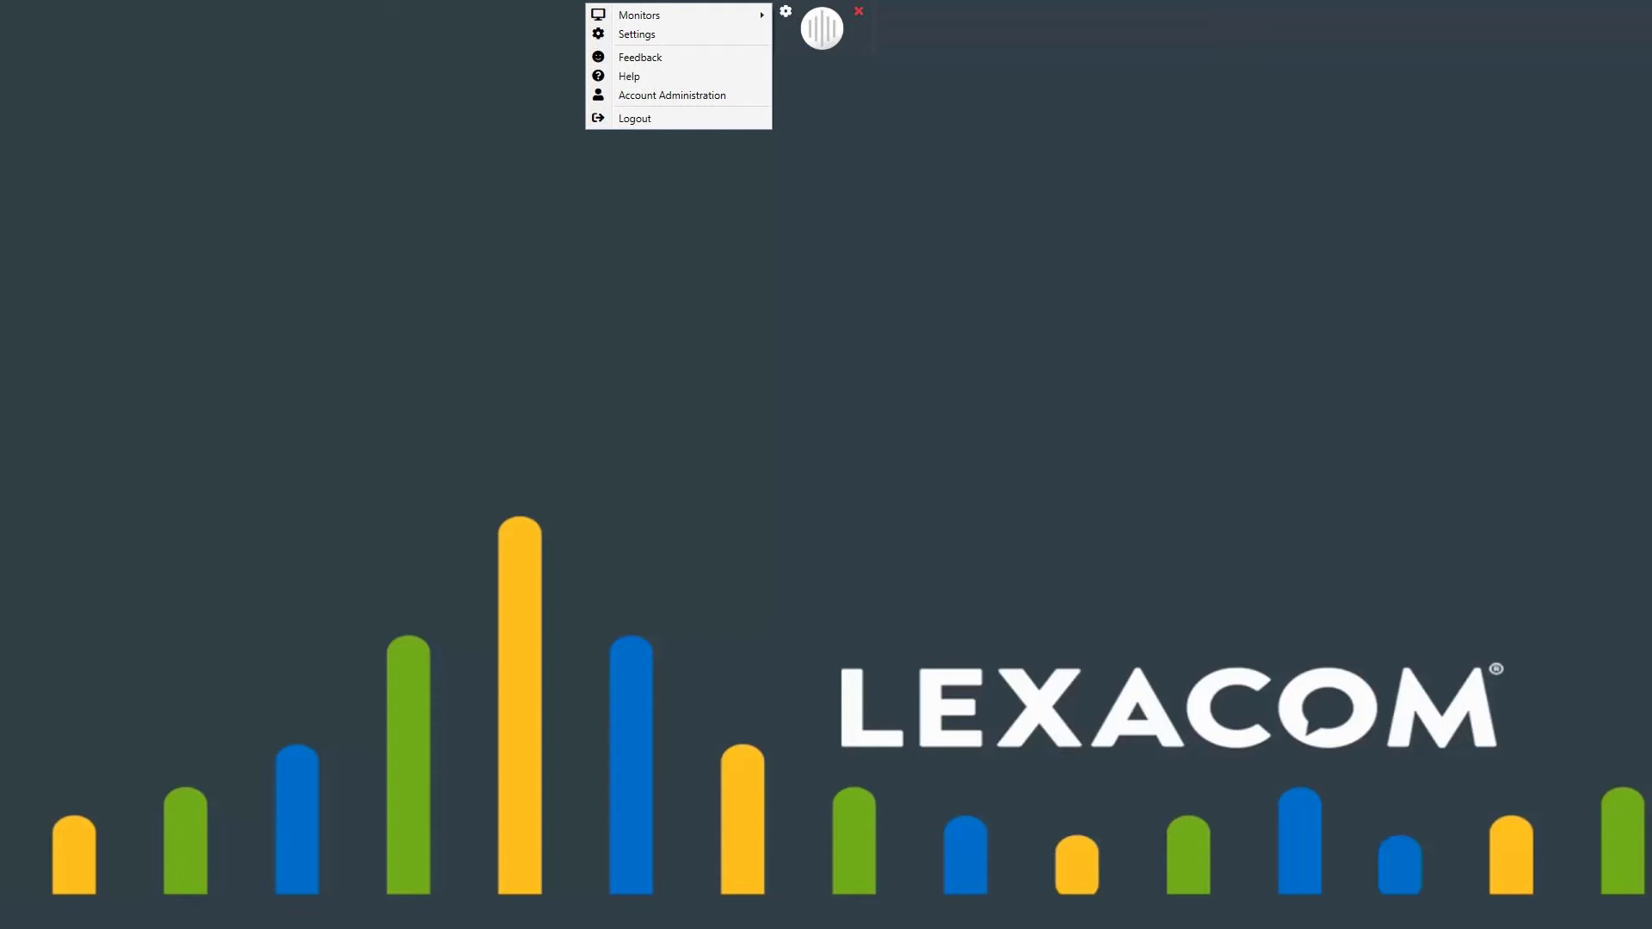
mouse_move(655, 15)
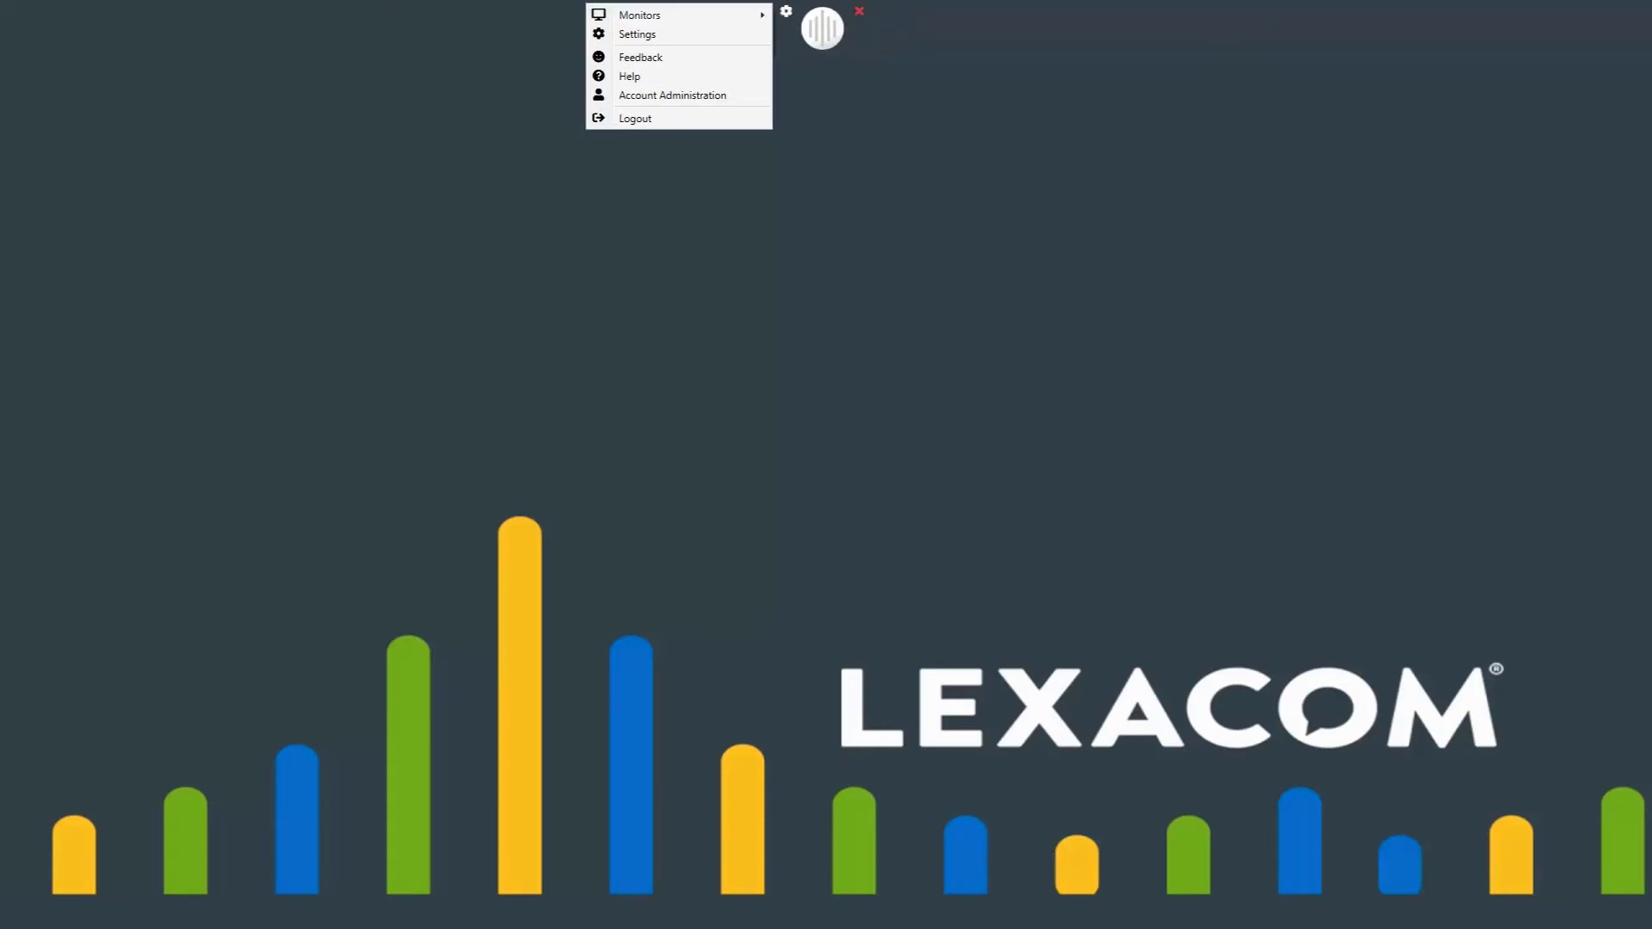
click(637, 34)
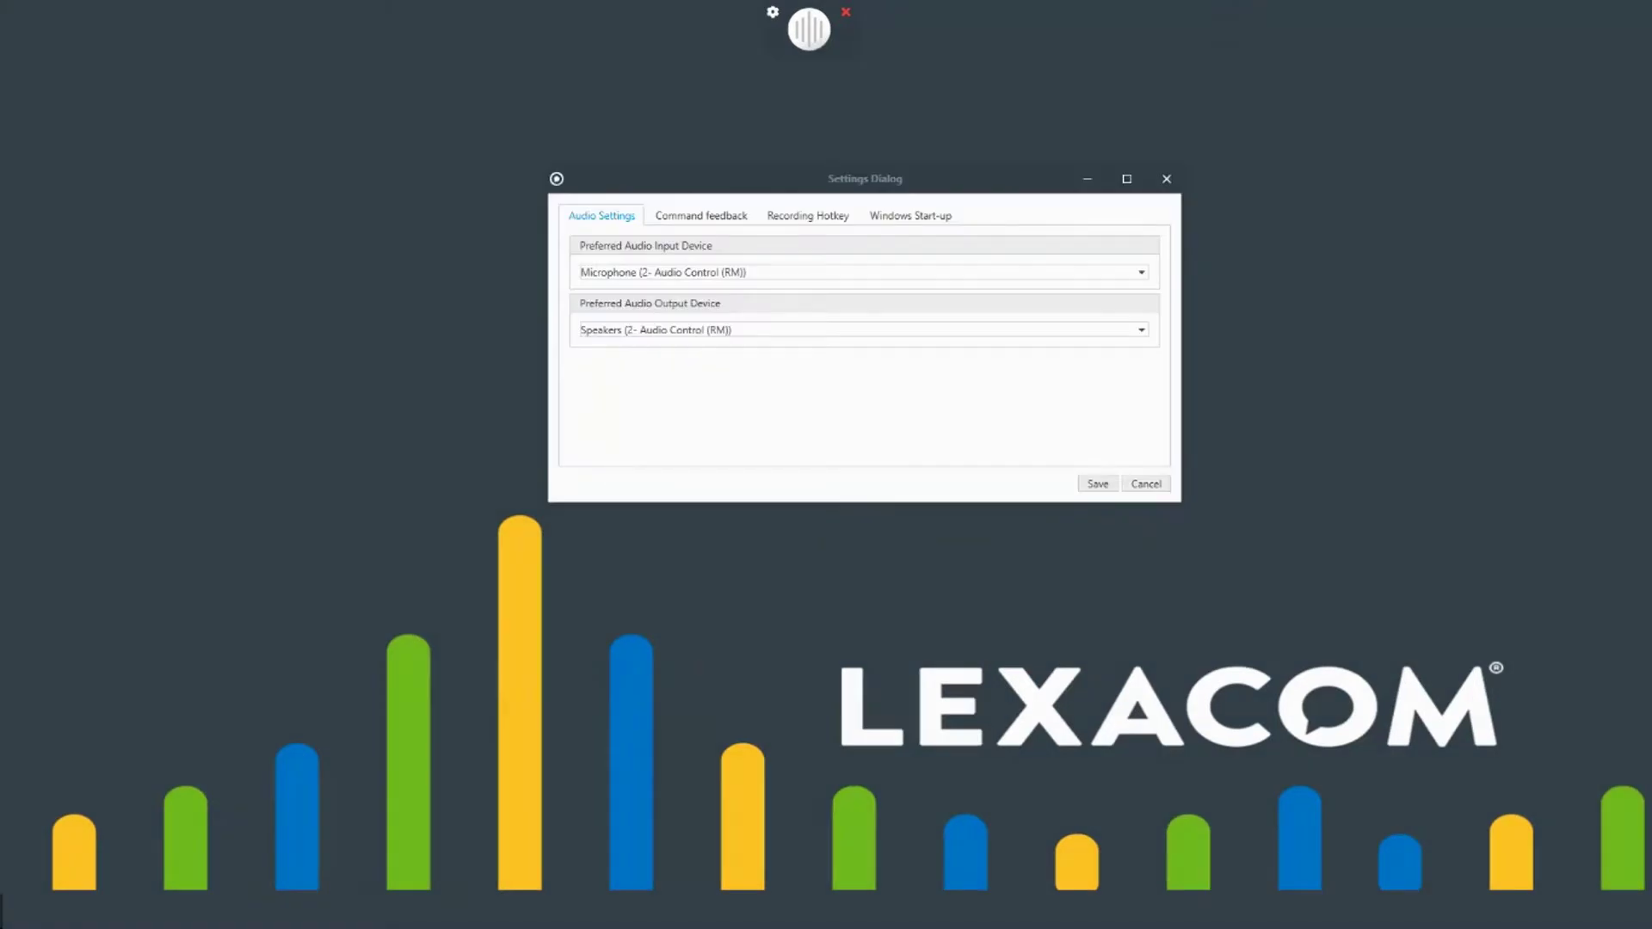
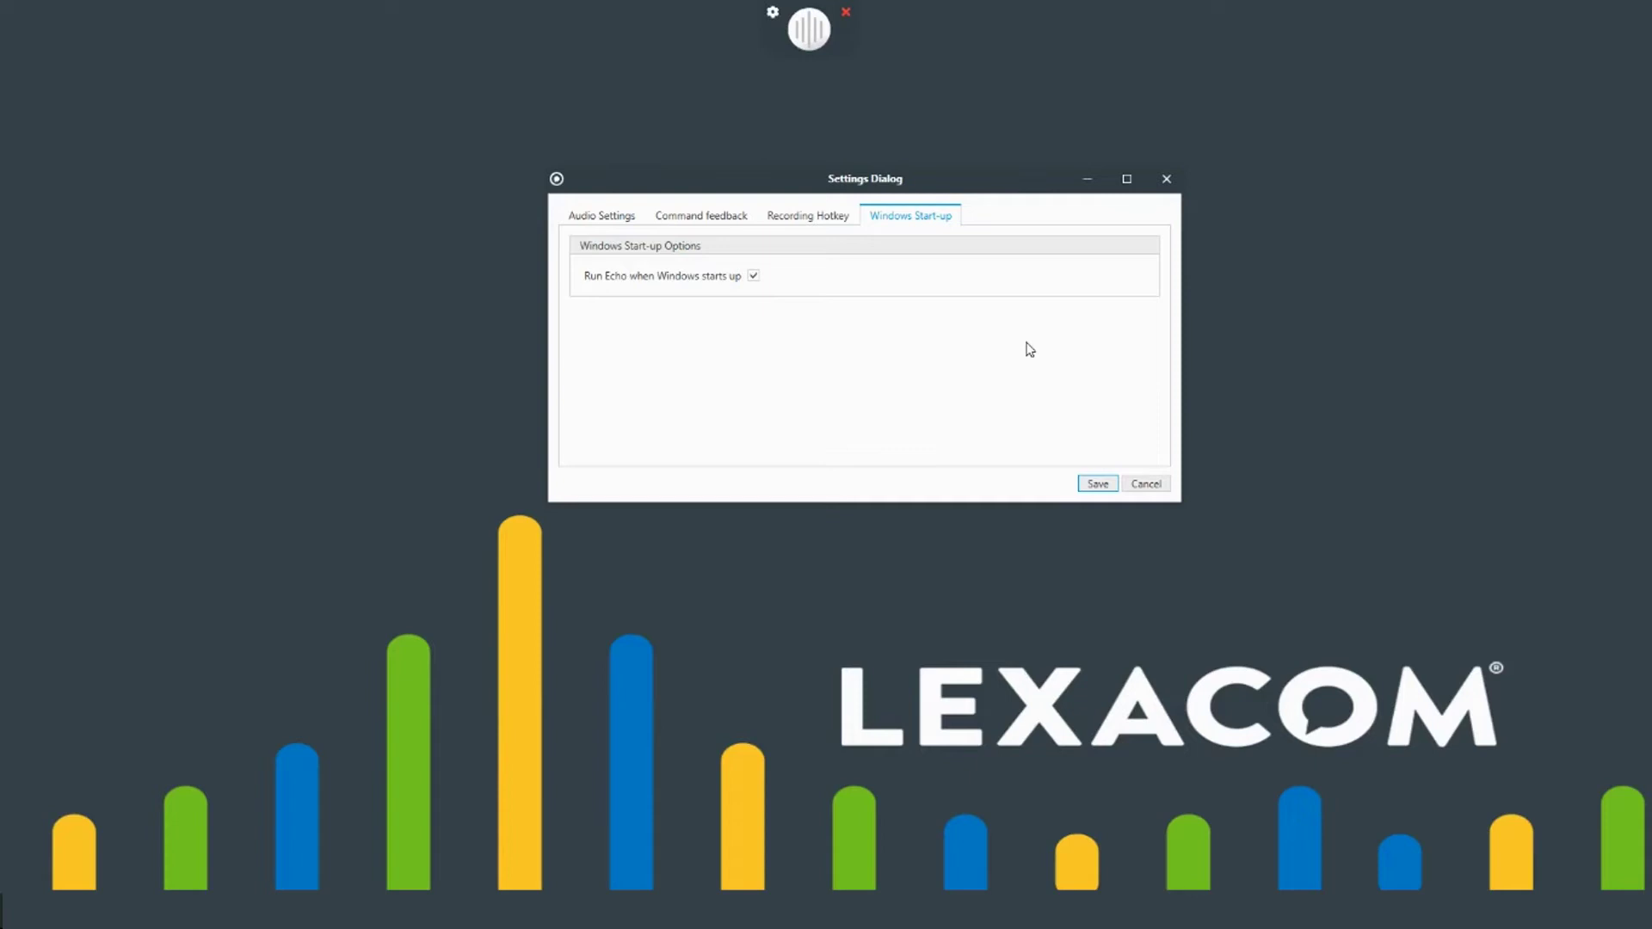
click(1097, 484)
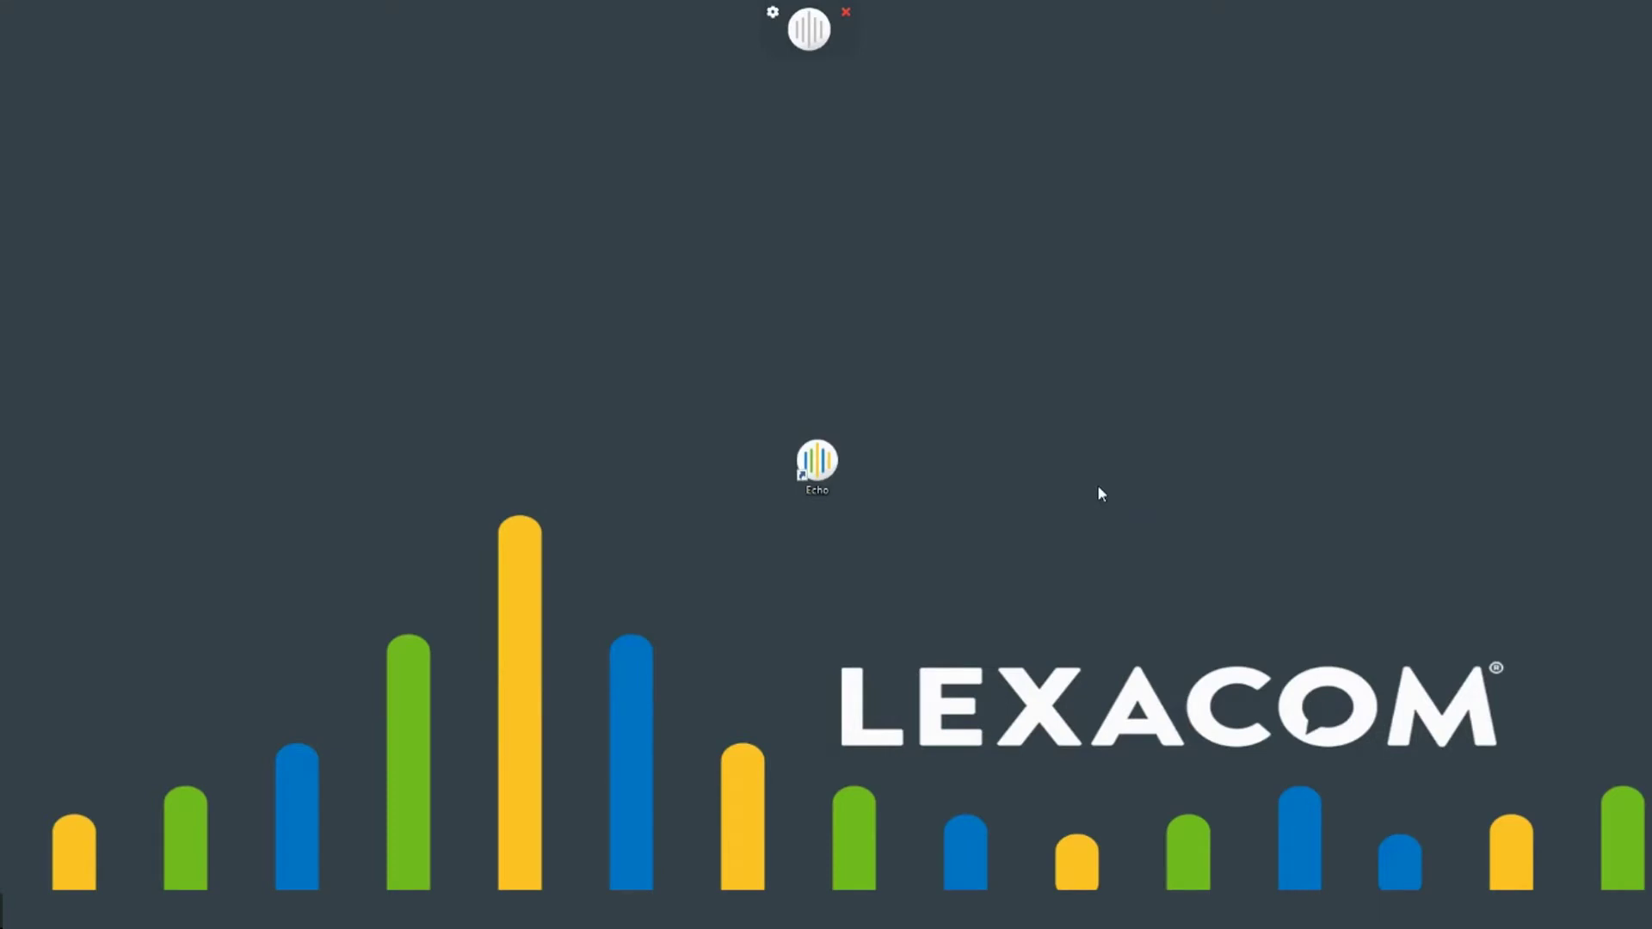
Step: Move the floating Echo recorder sideways along the upper edge of the Word window, then back towards the middle
click(773, 12)
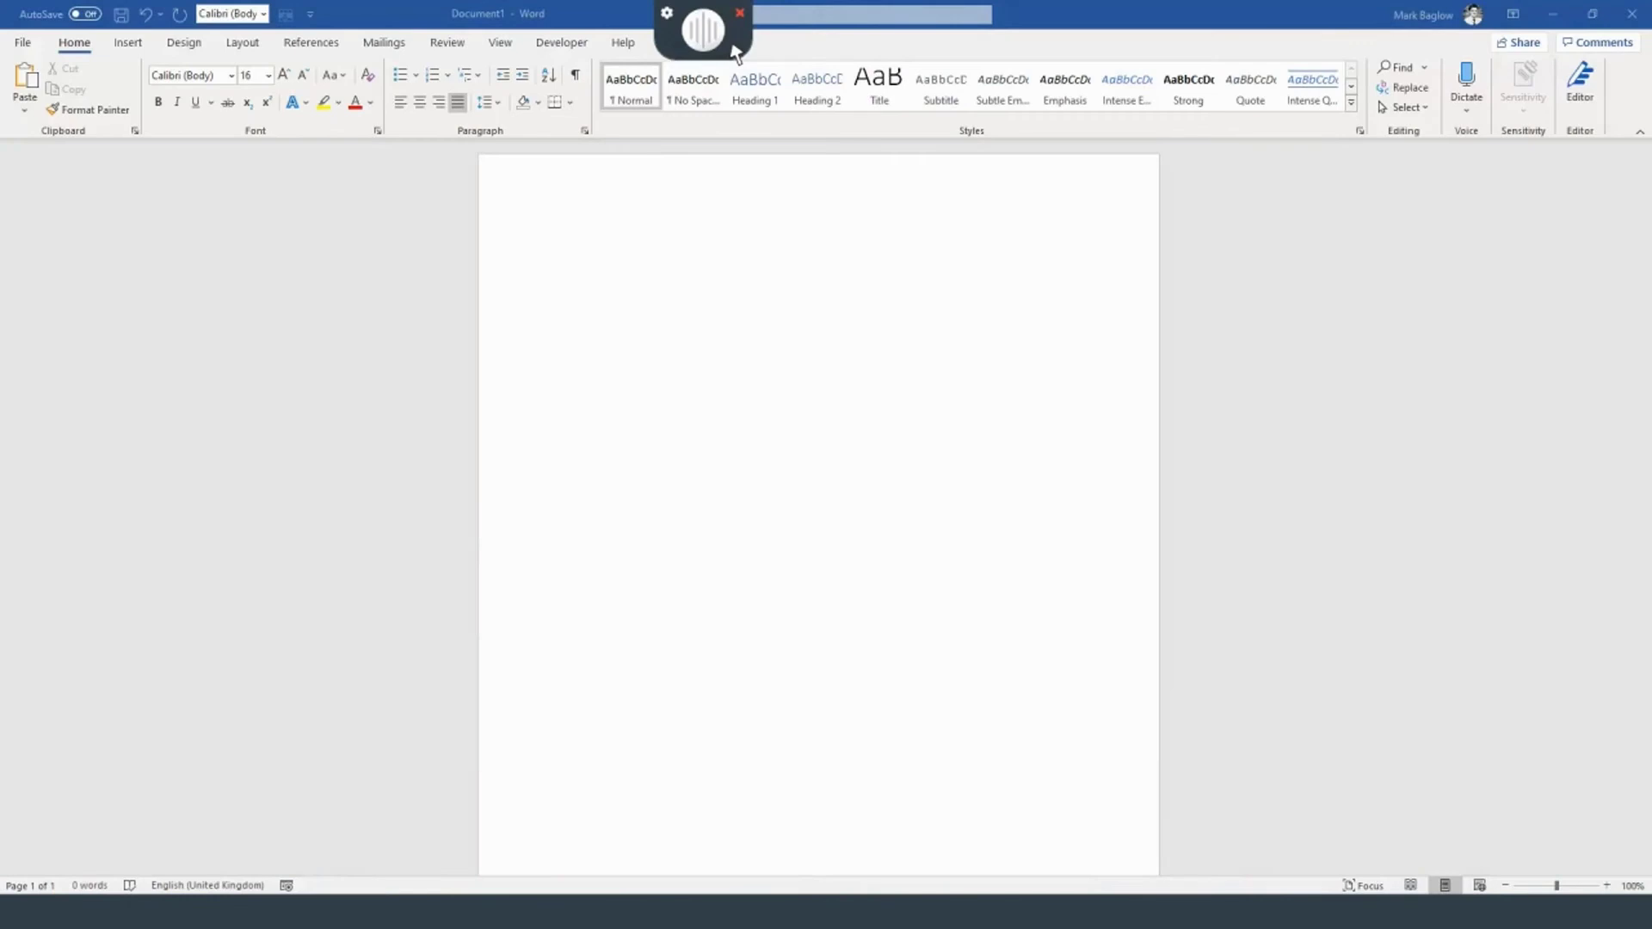
drag(736, 52, 1068, 53)
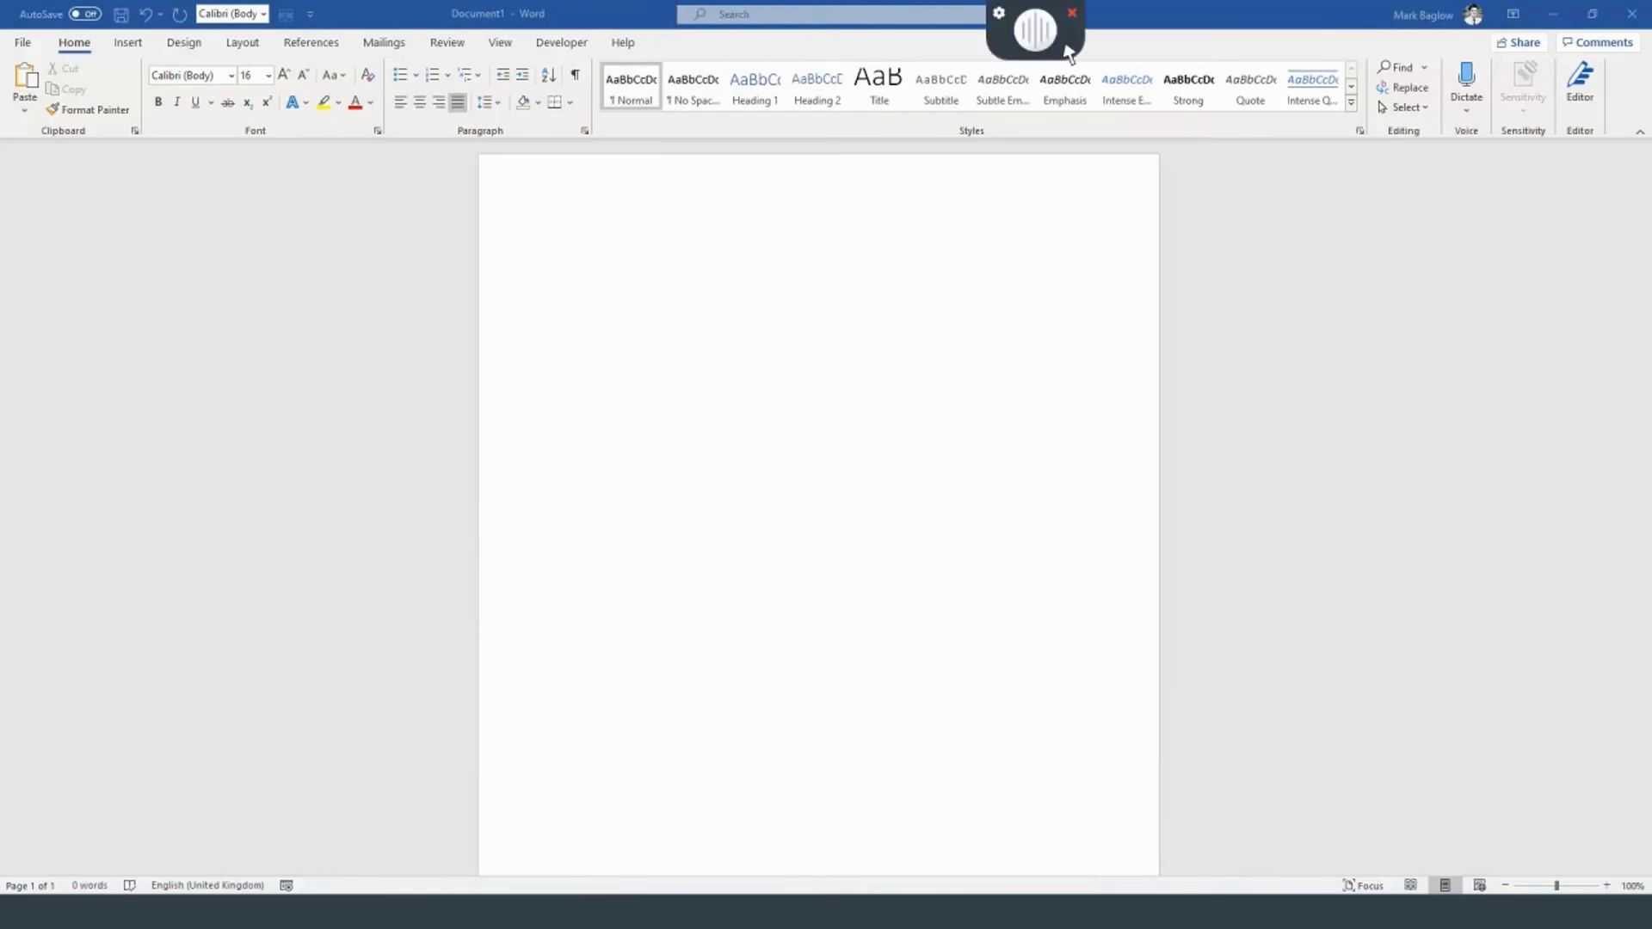
drag(1067, 54, 807, 51)
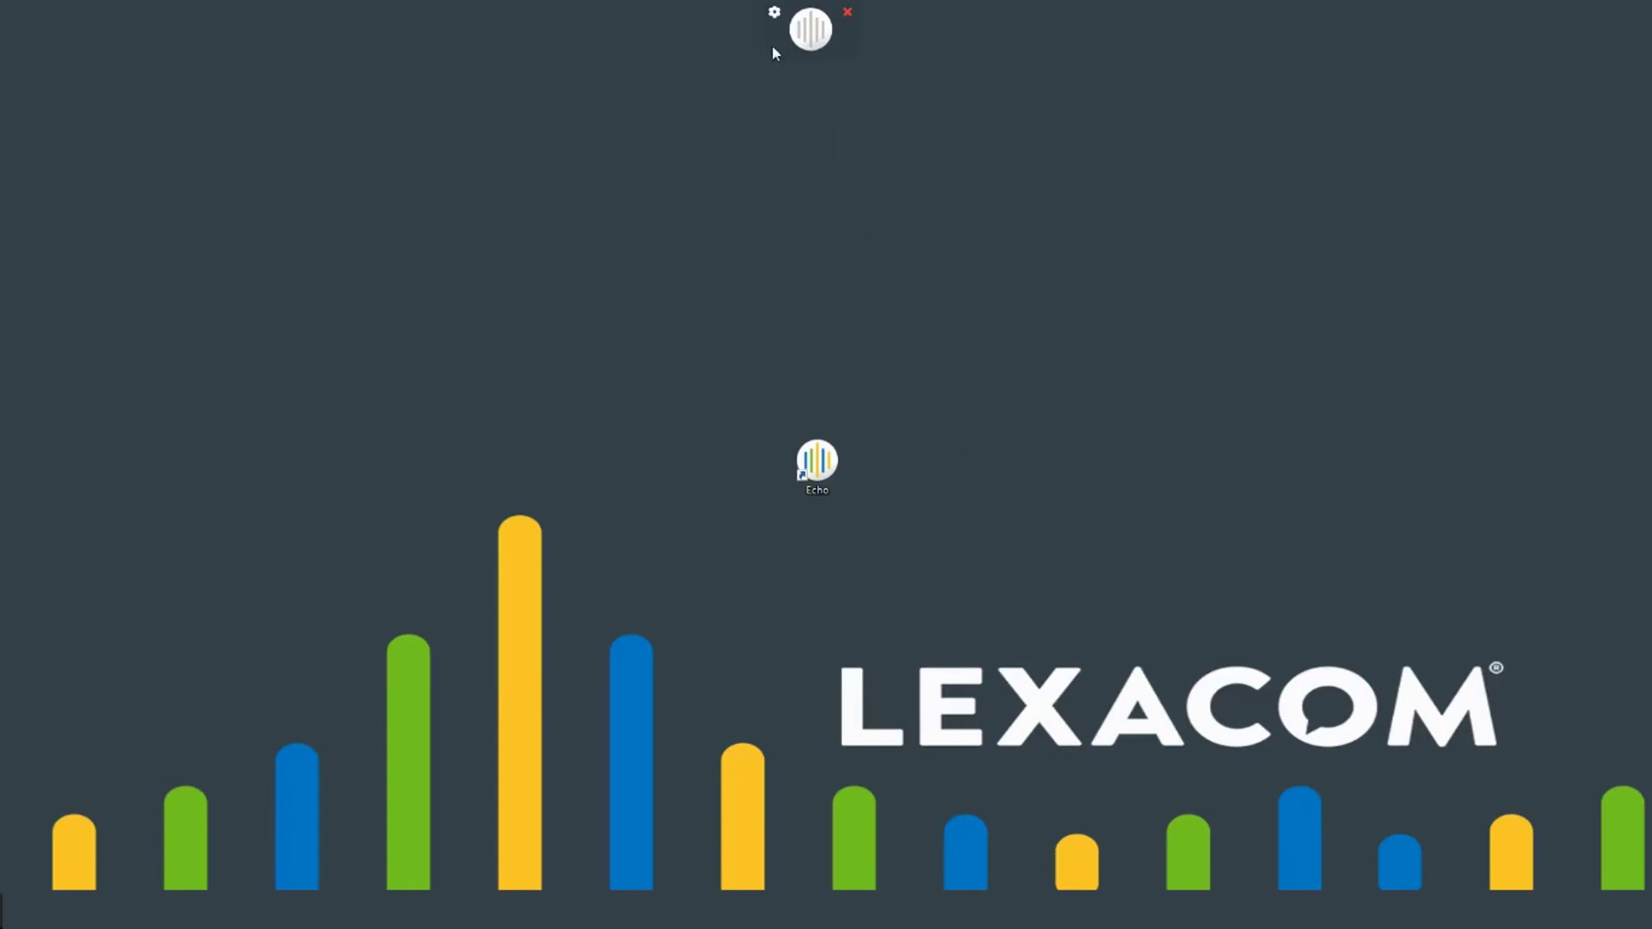
Step: Open the User Feedback form and check the available language models, keeping Medical selected
click(775, 12)
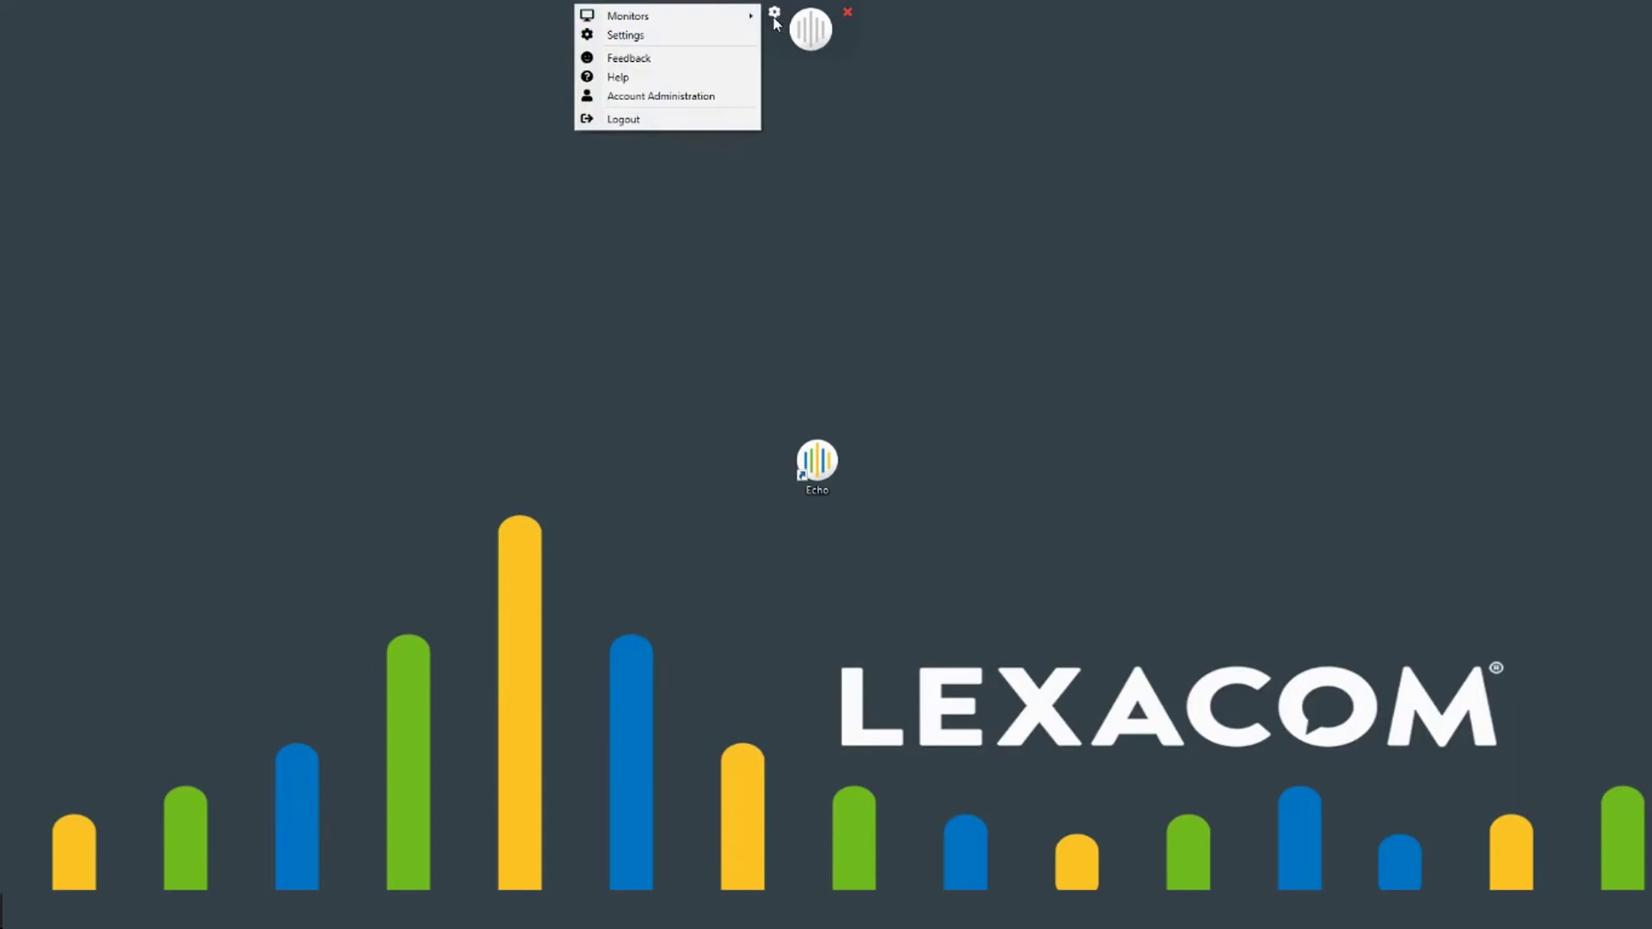
click(732, 58)
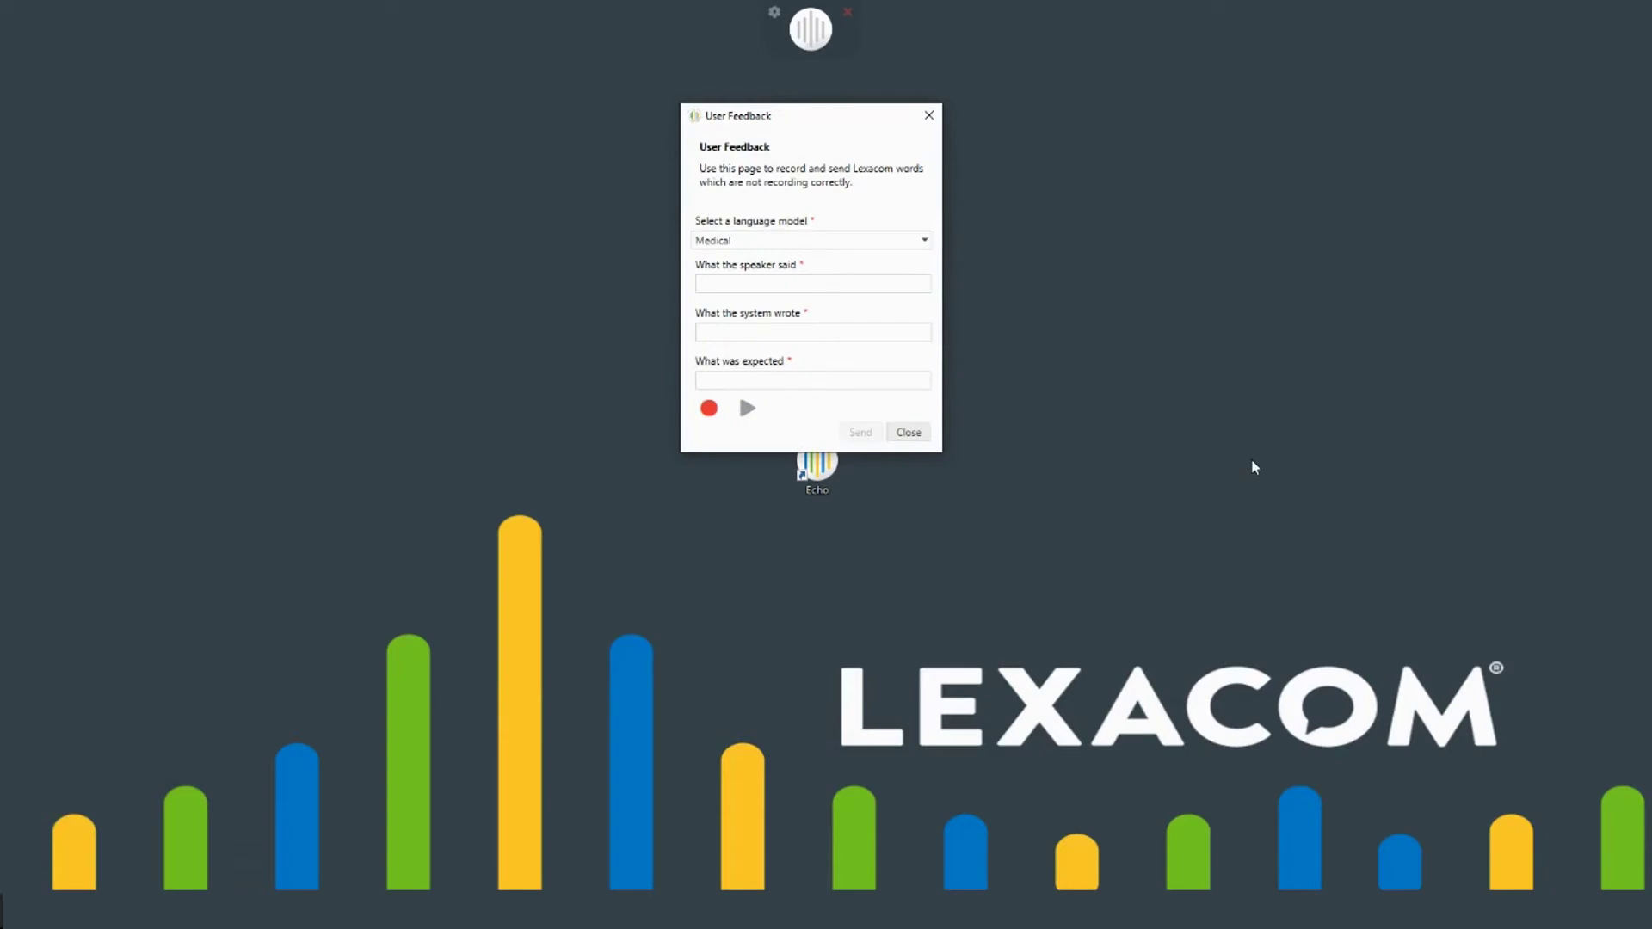
click(925, 240)
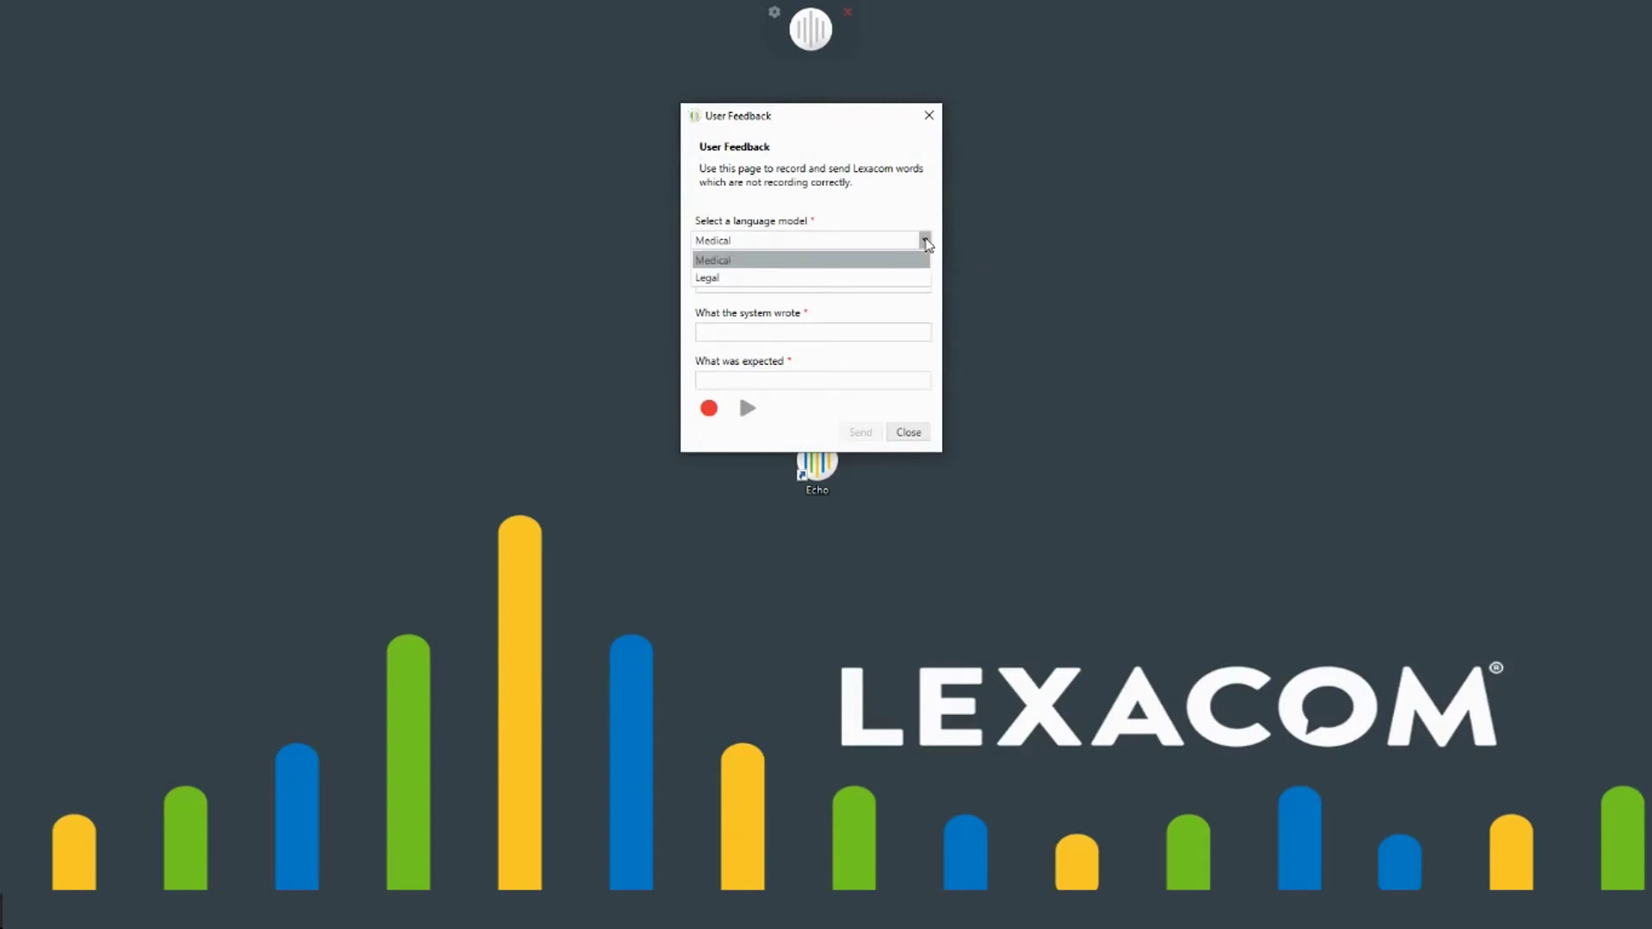
click(926, 242)
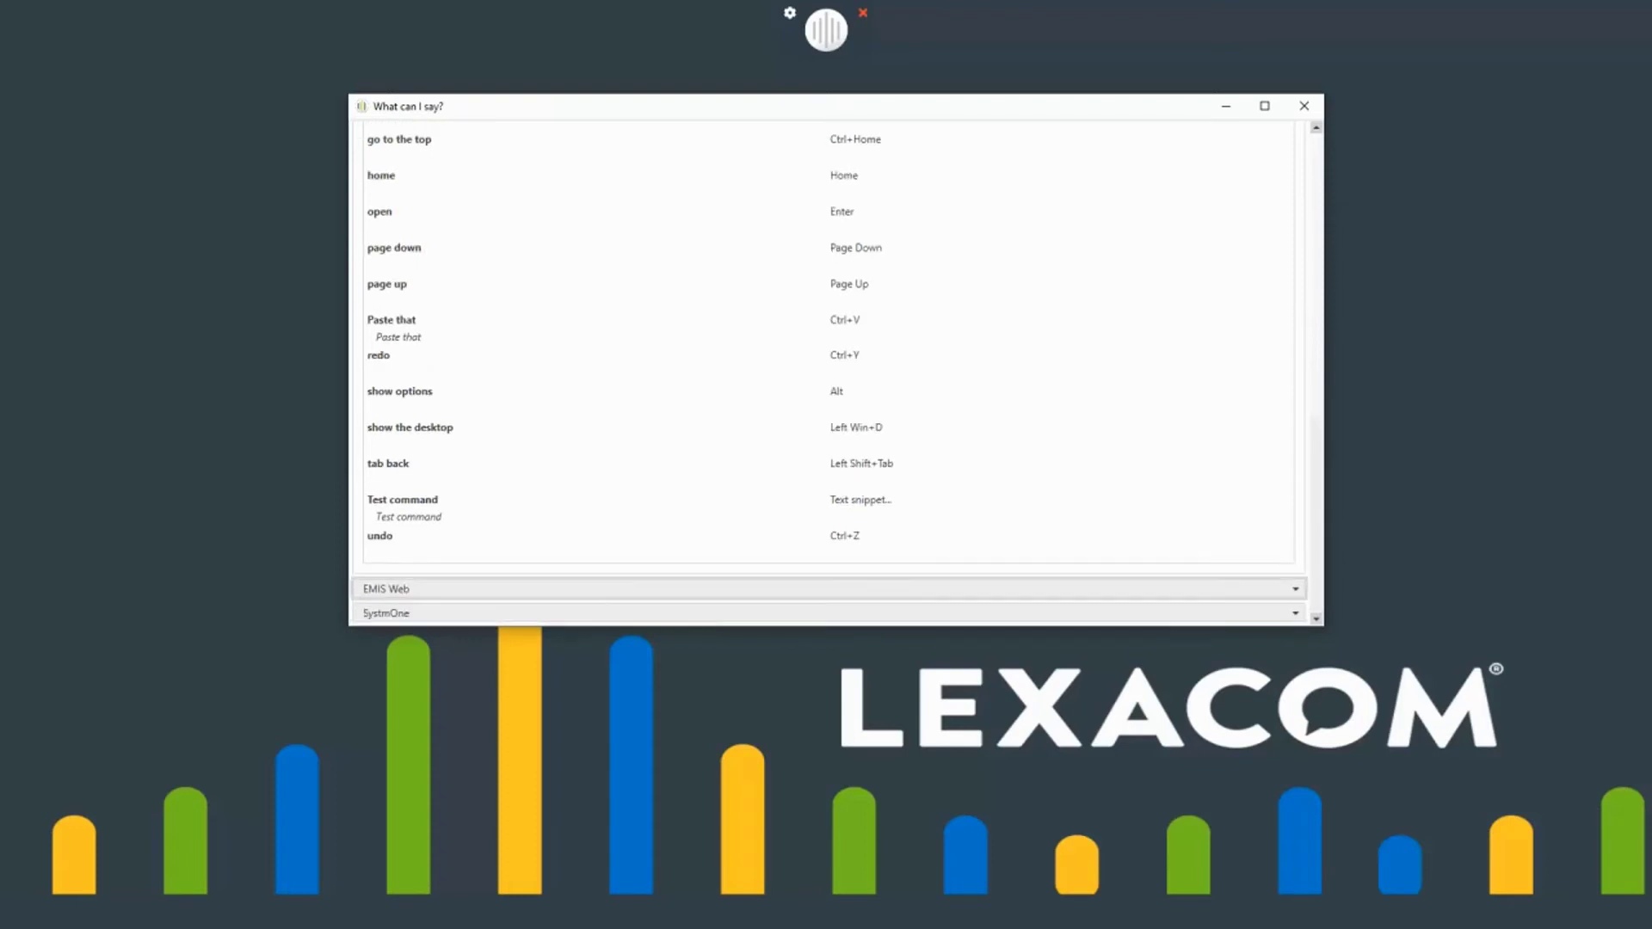
Step: Expand the EMIS Web section of the voice command list and look through its commands and their assigned keys
click(1297, 592)
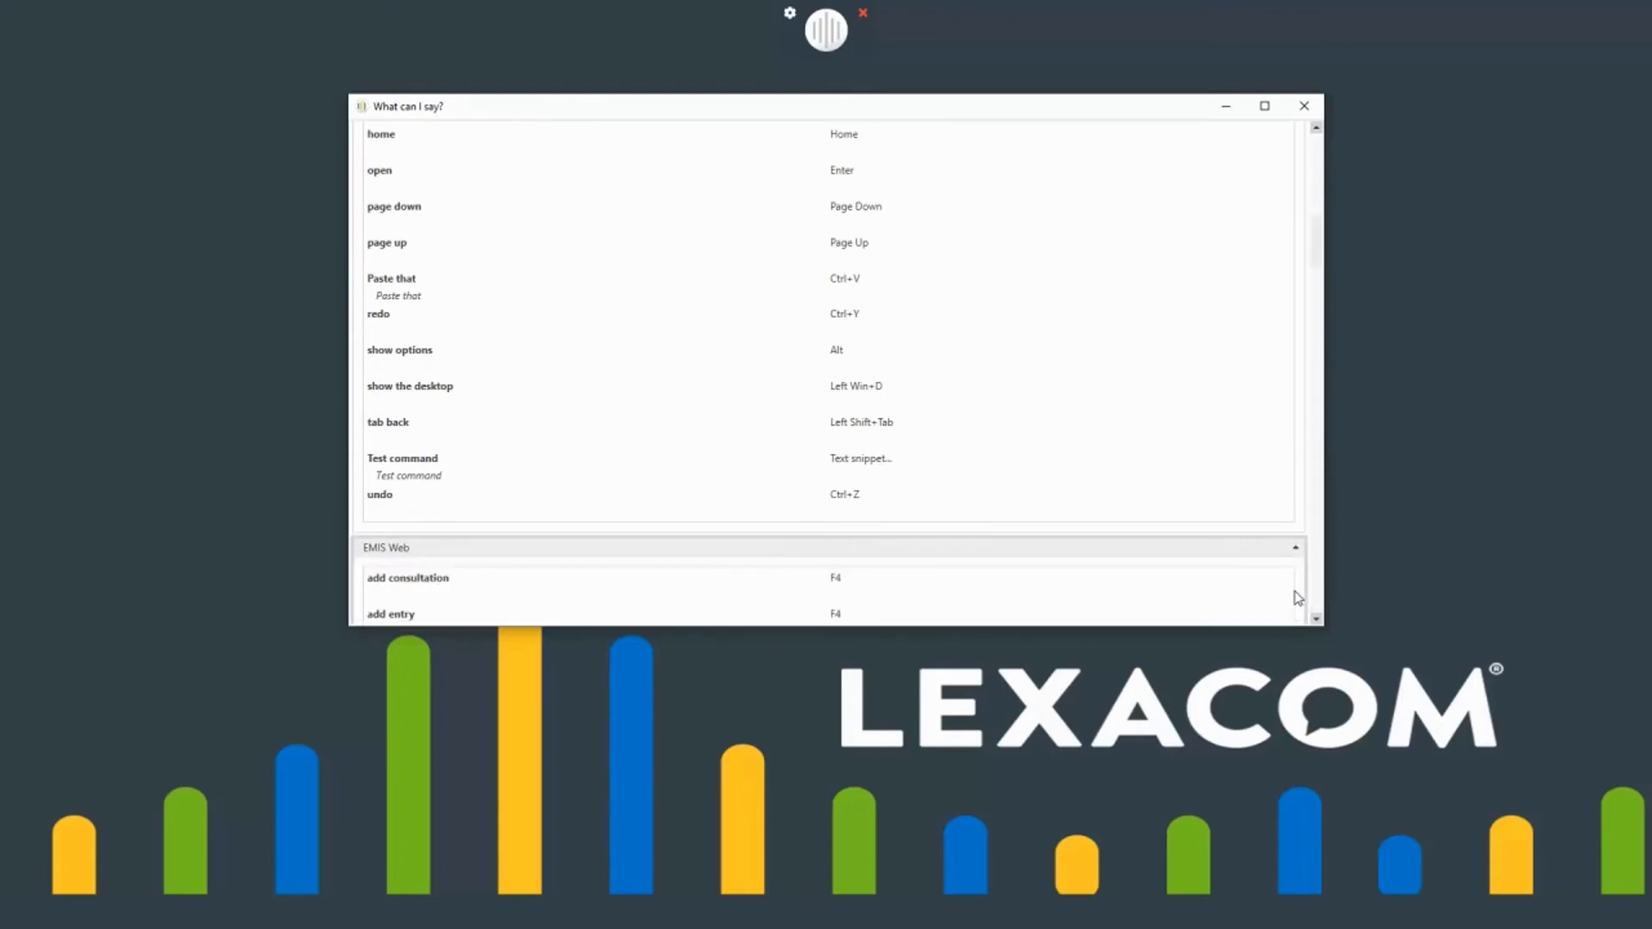
scroll(1298, 598, down, 1)
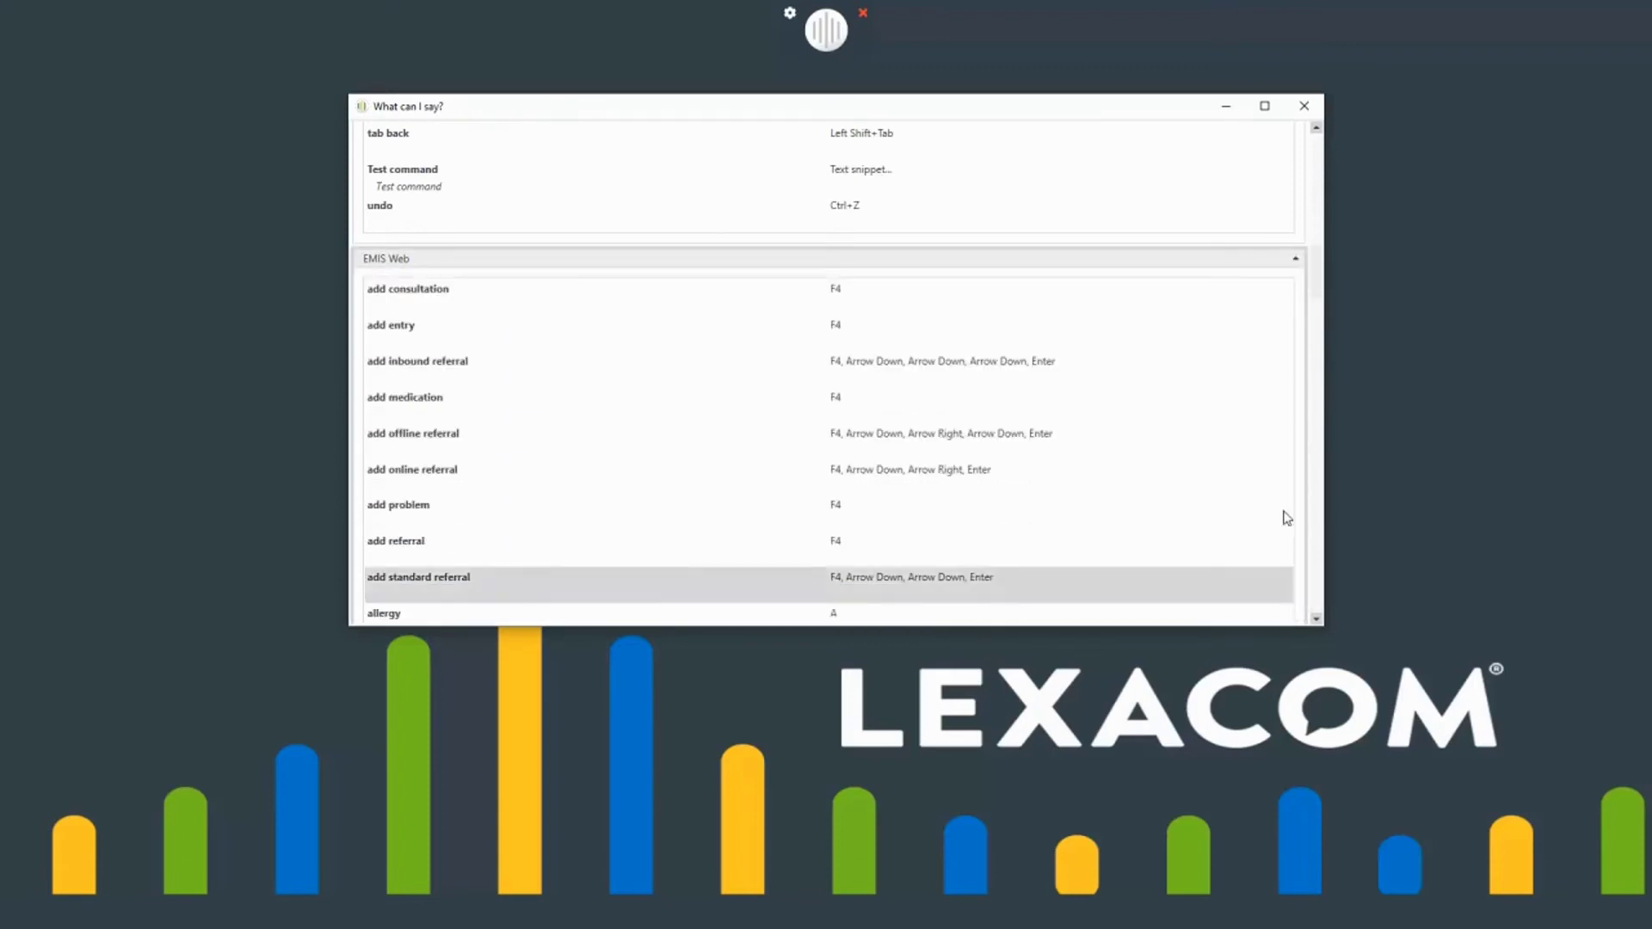
scroll(1322, 495, down, 20)
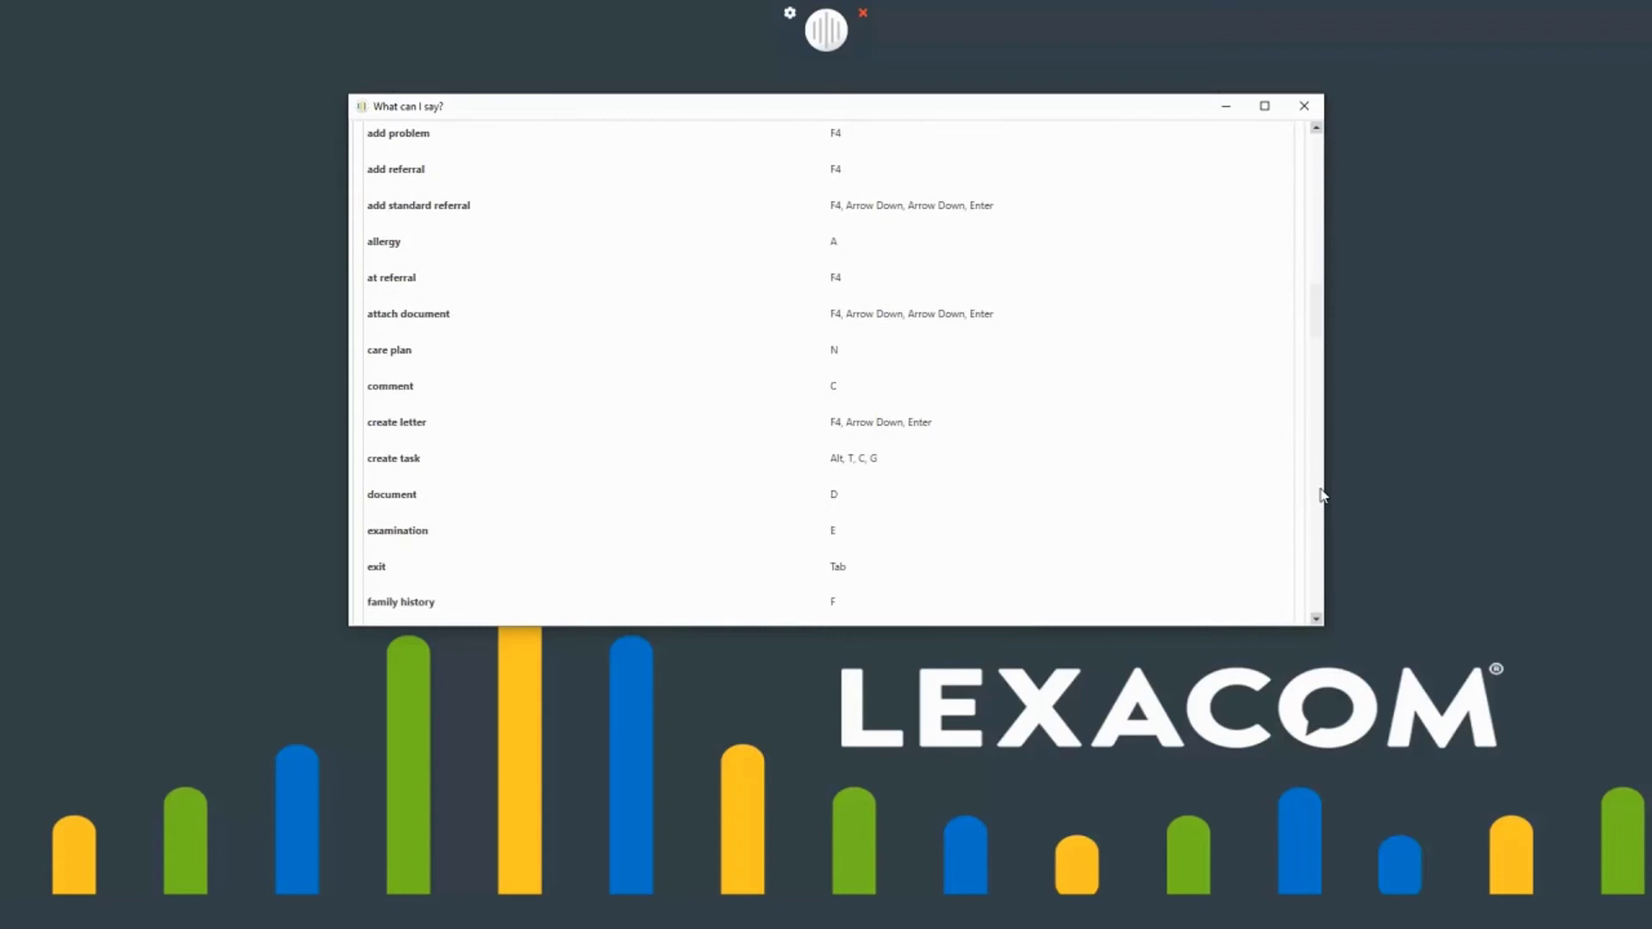
scroll(1323, 496, down, 15)
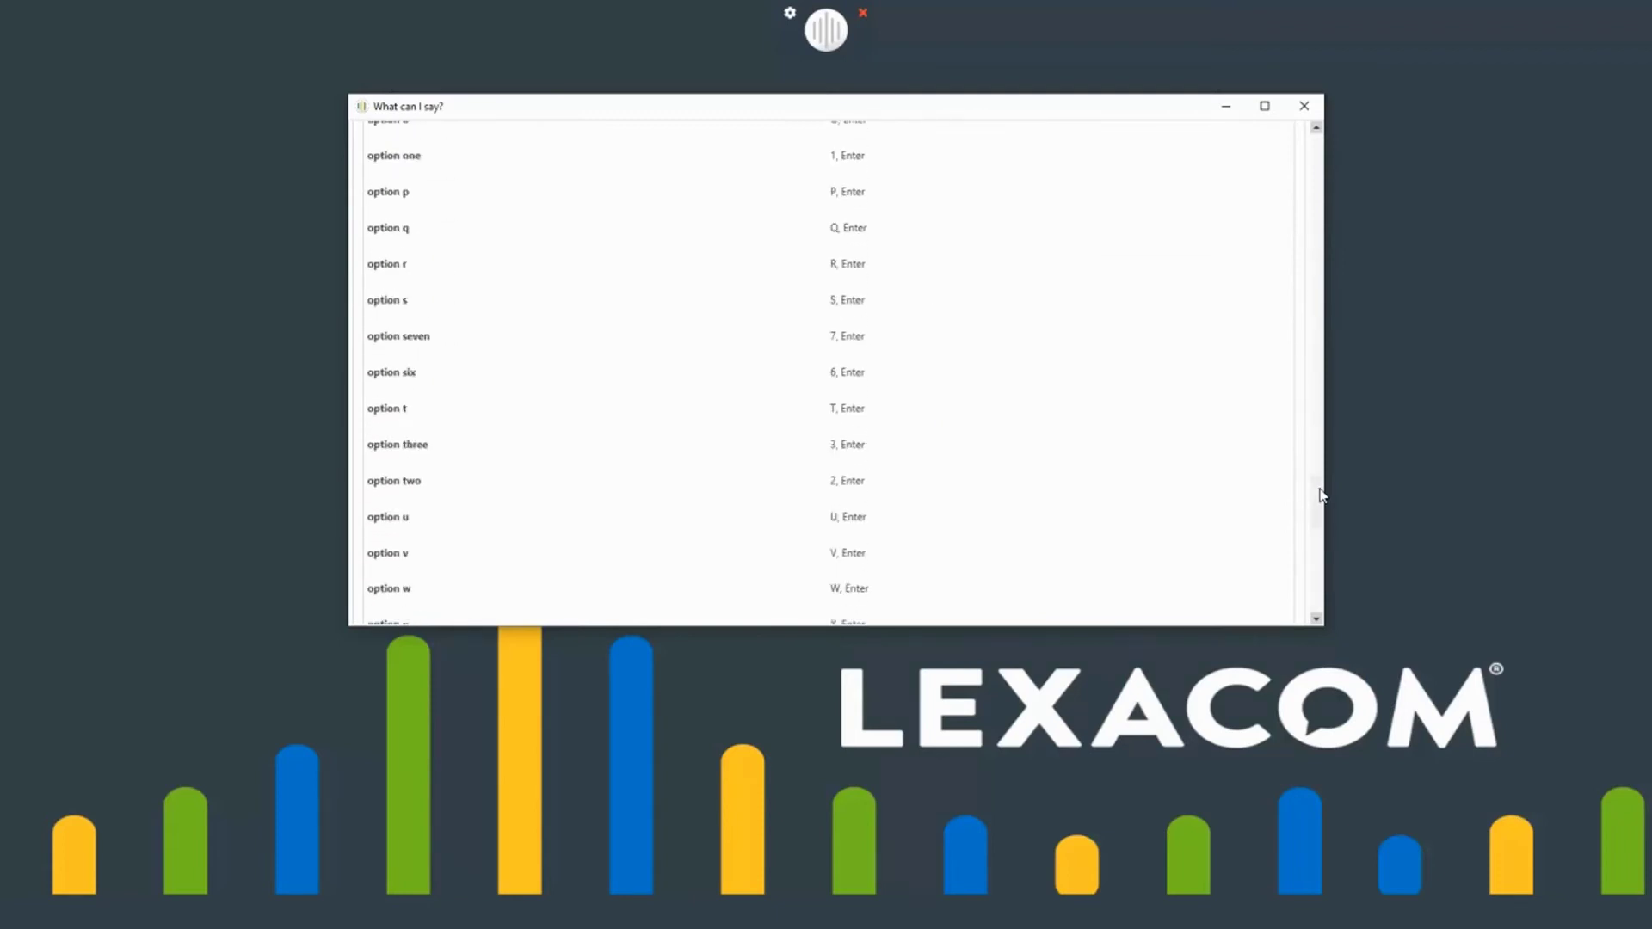
scroll(1322, 495, down, 10)
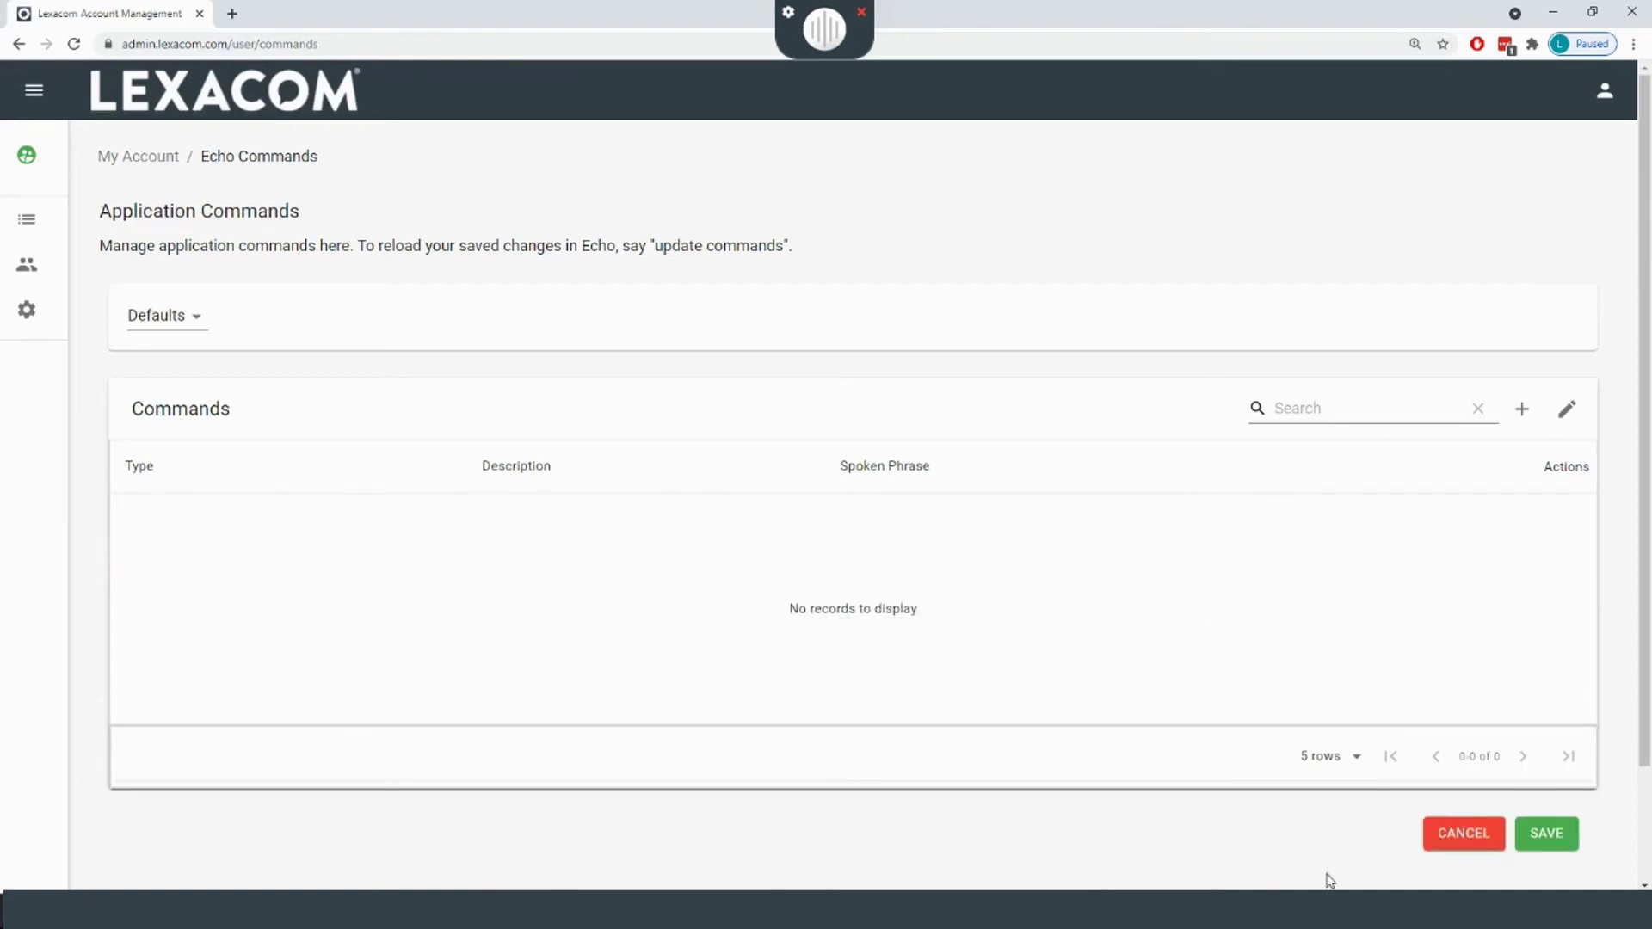
Step: Add a Text Snippet command to Defaults with "Signature" as both its description and spoken phrase
click(1521, 411)
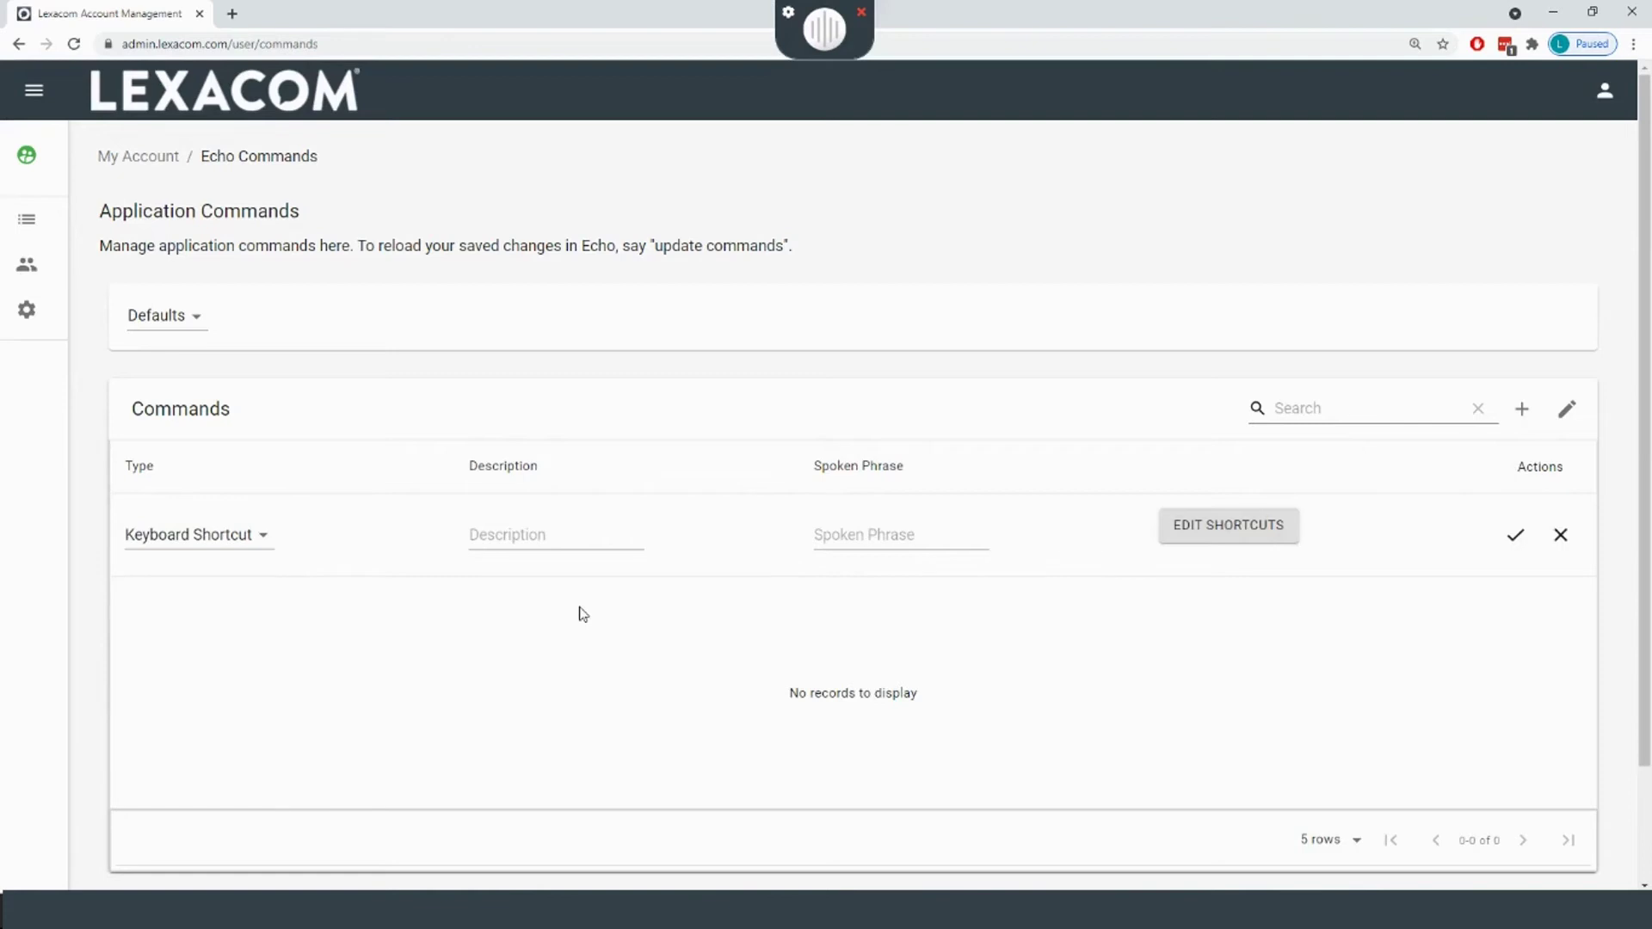
click(262, 537)
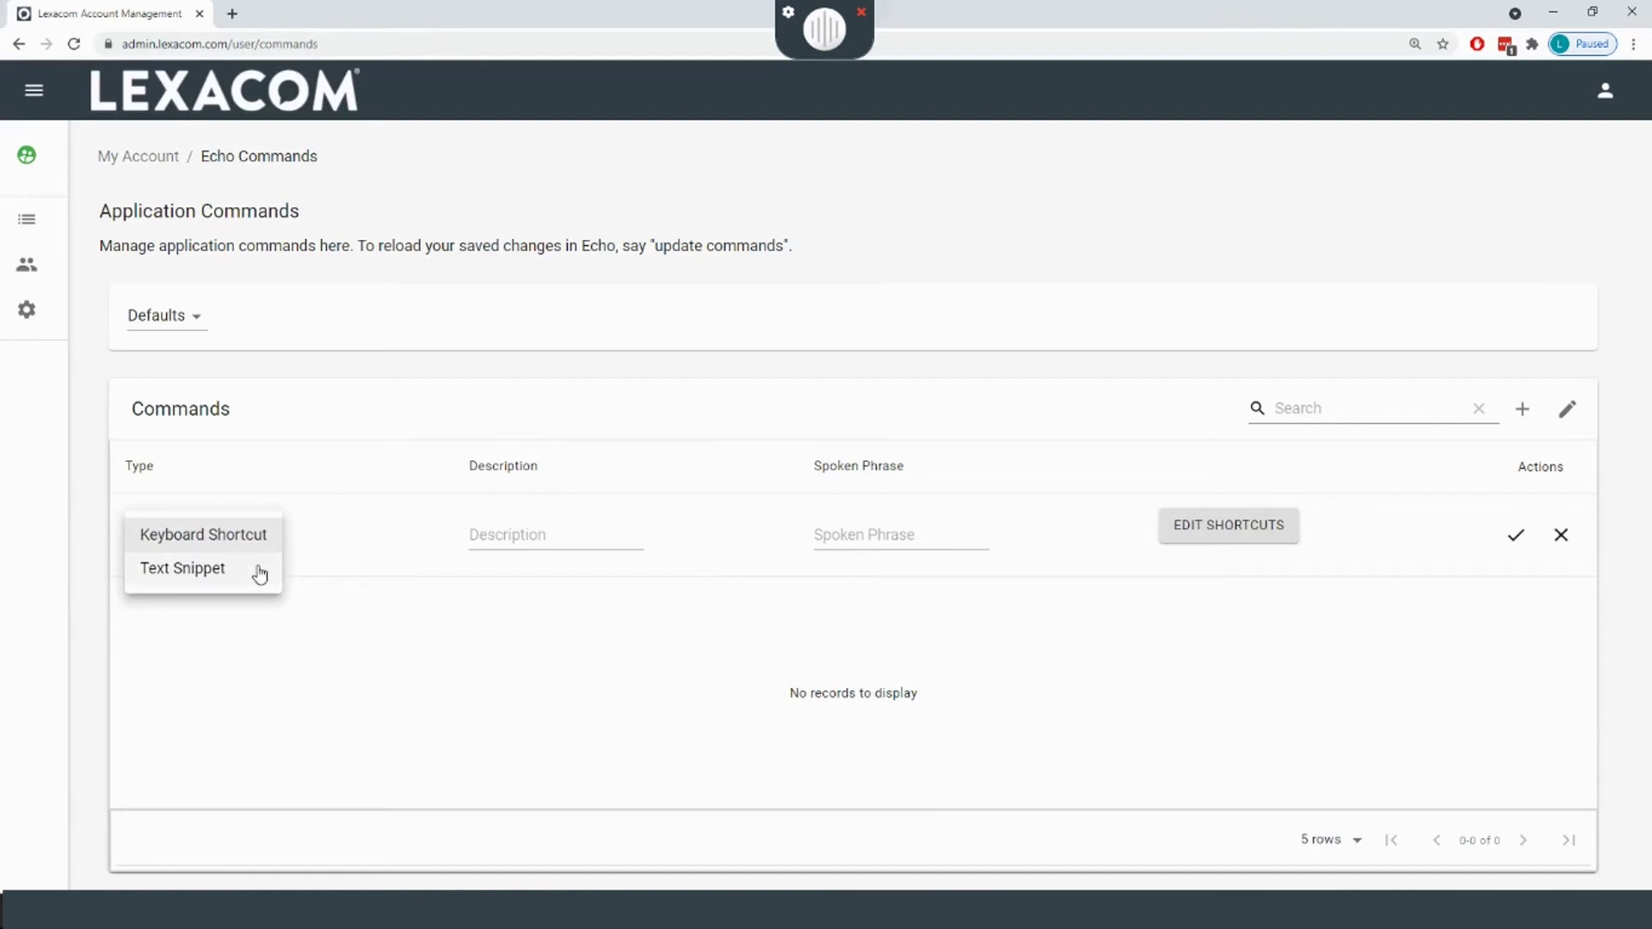
click(260, 575)
click(608, 547)
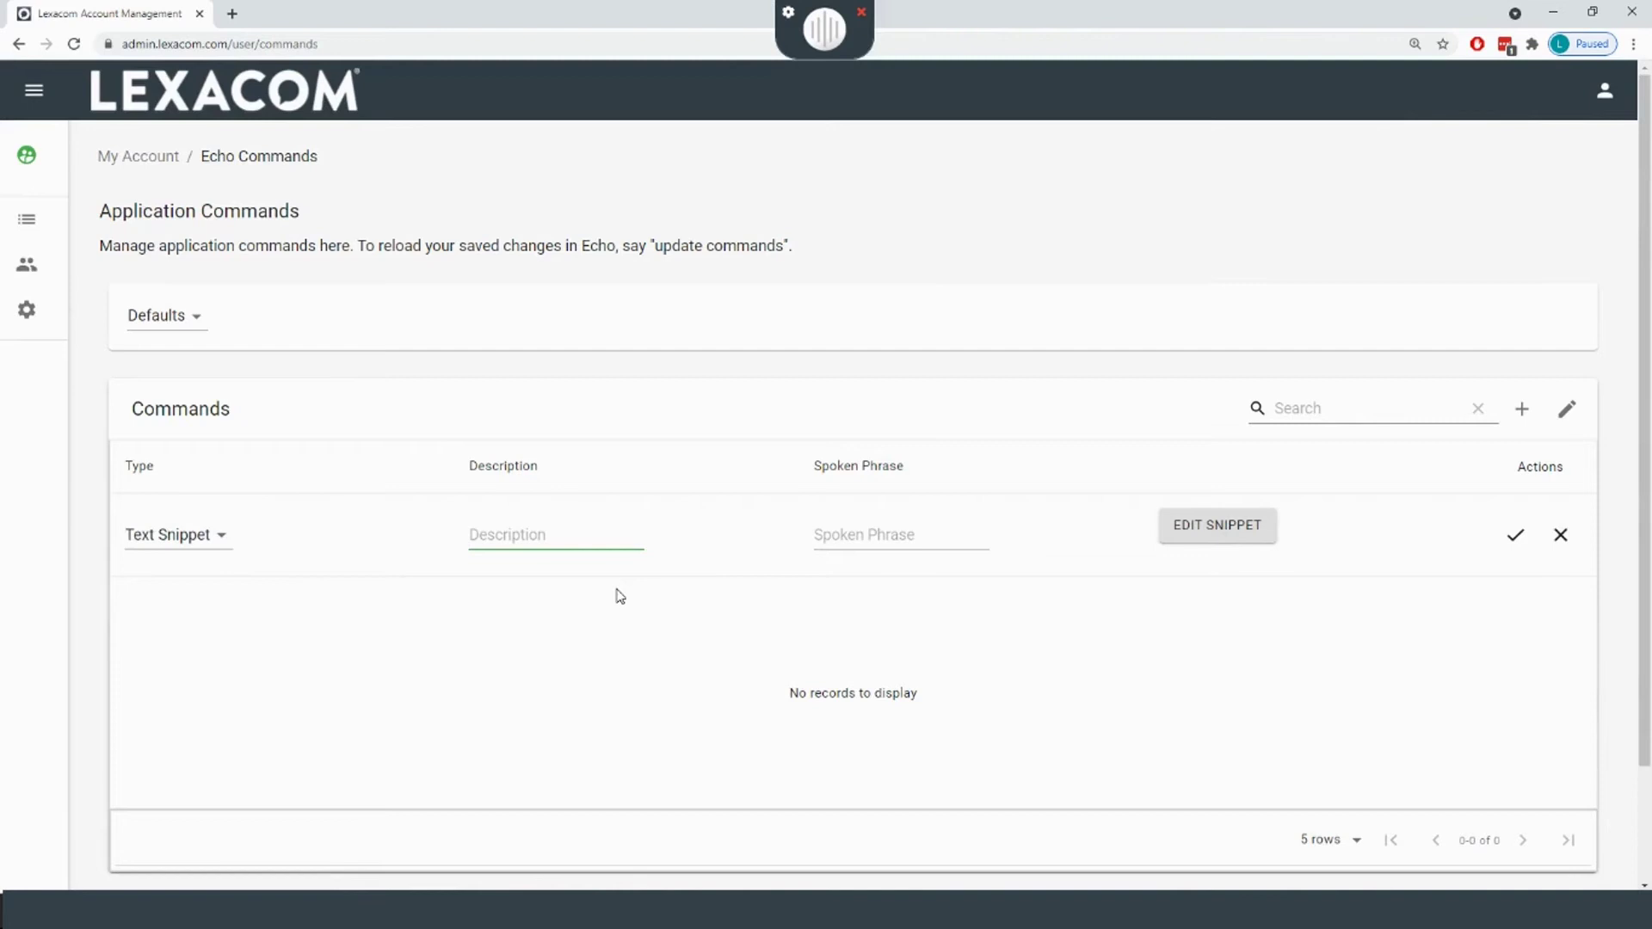
text(Signature)
key(Tab)
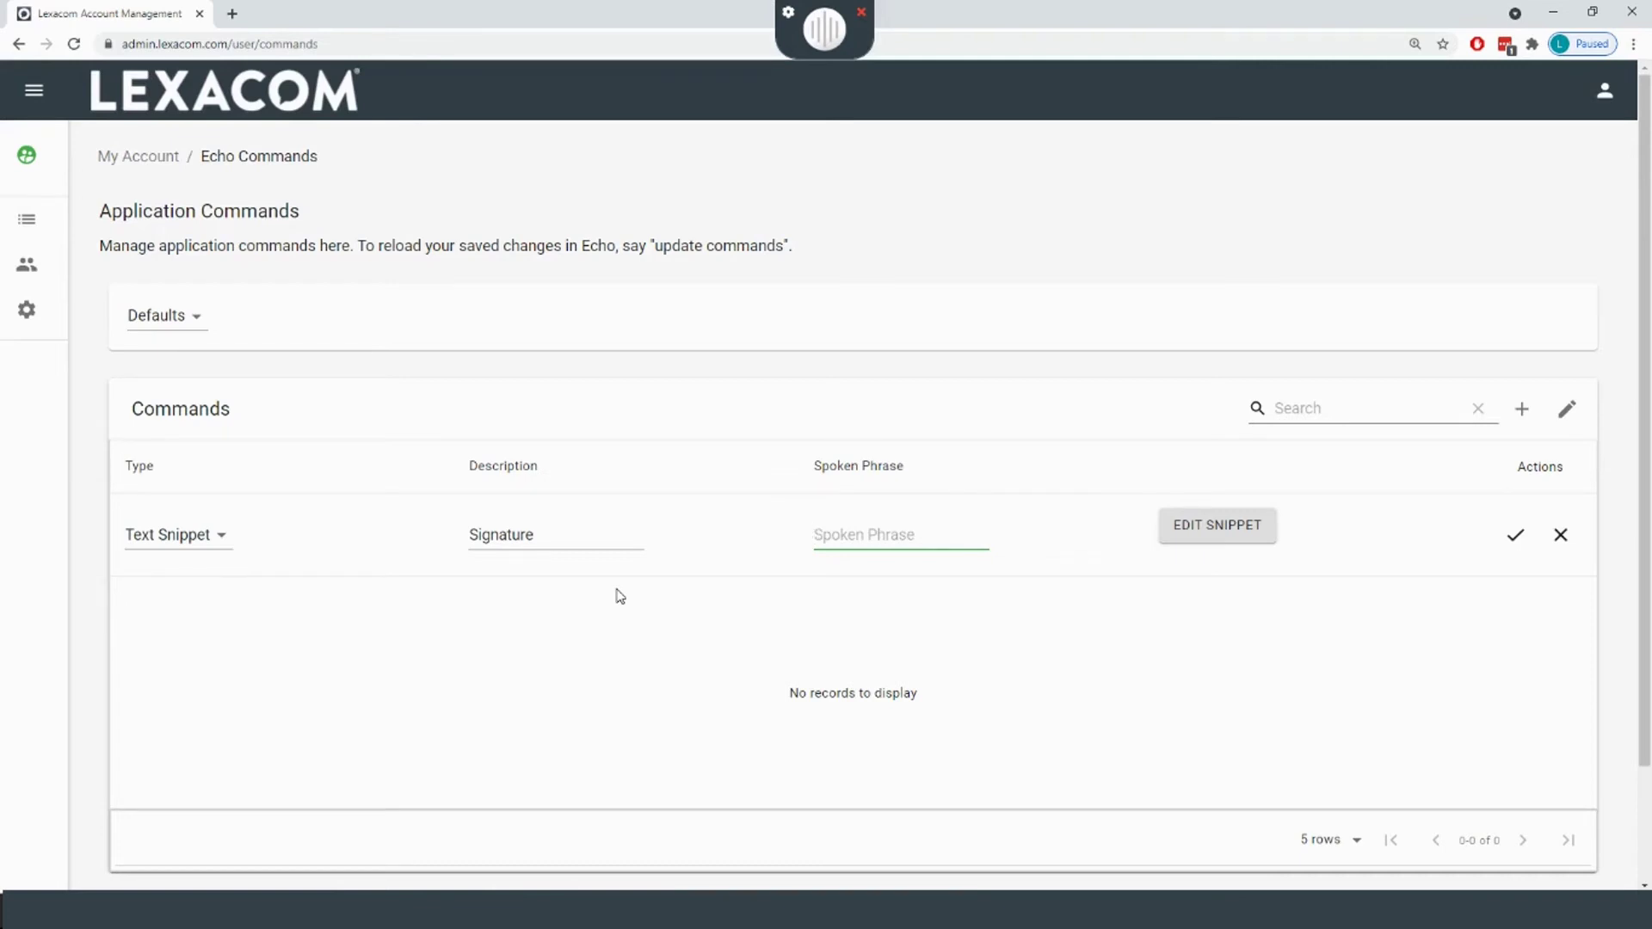
text(Signature)
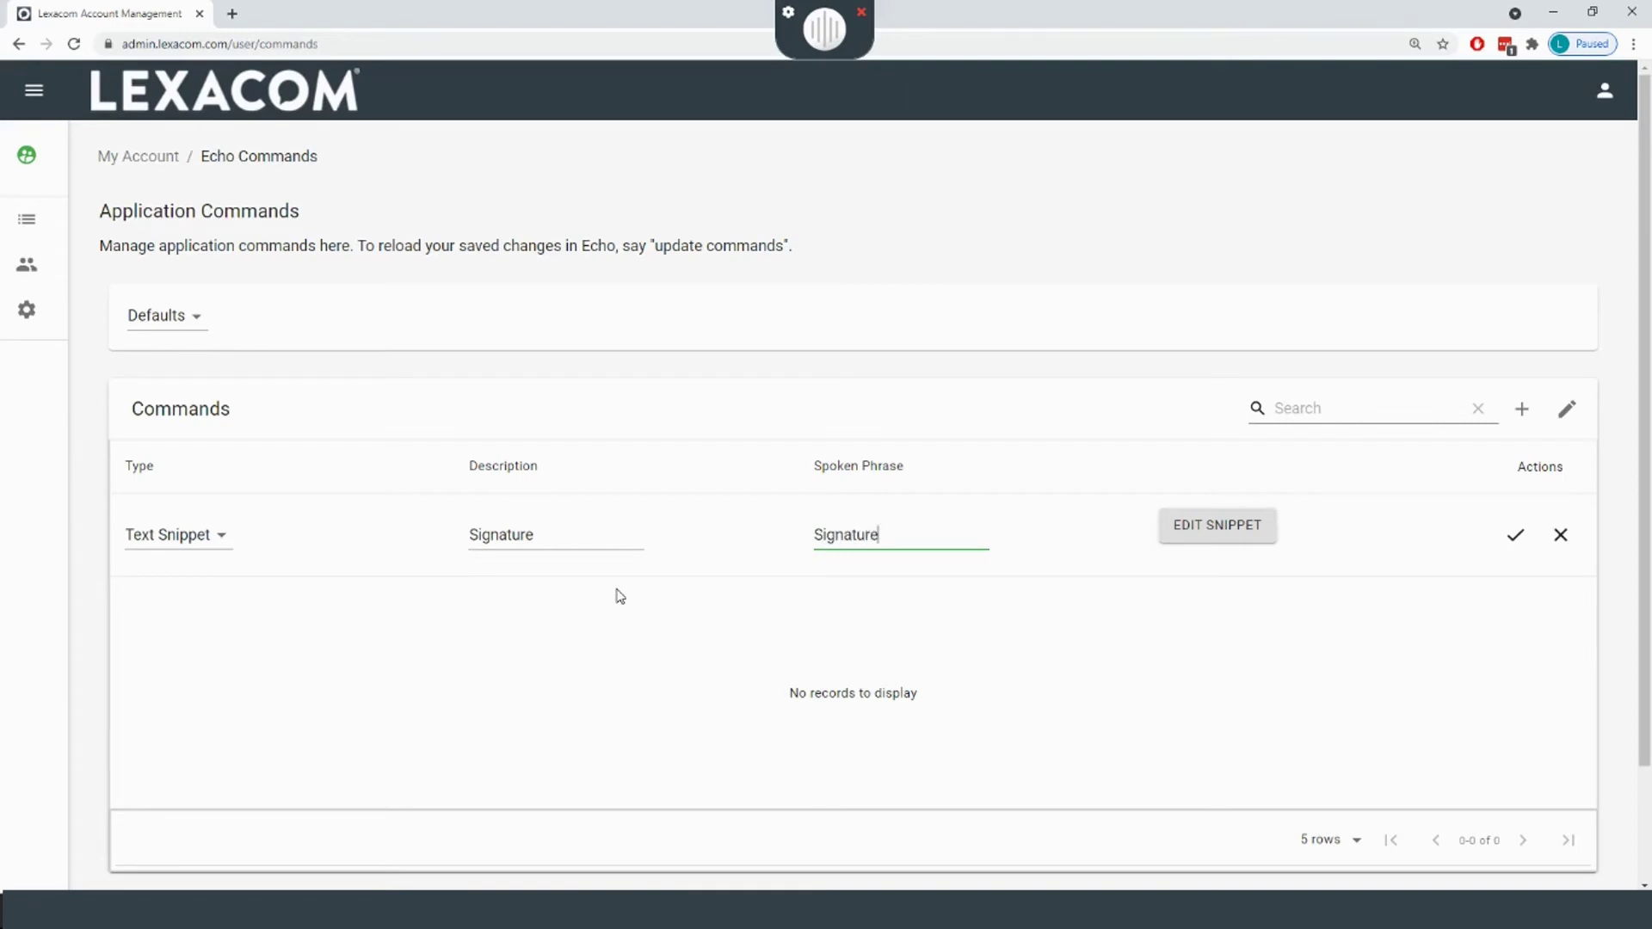
Step: Set the snippet to "This is a test command." and "Text can be formatted on multiple lines." on separate lines, then save the command
click(1213, 535)
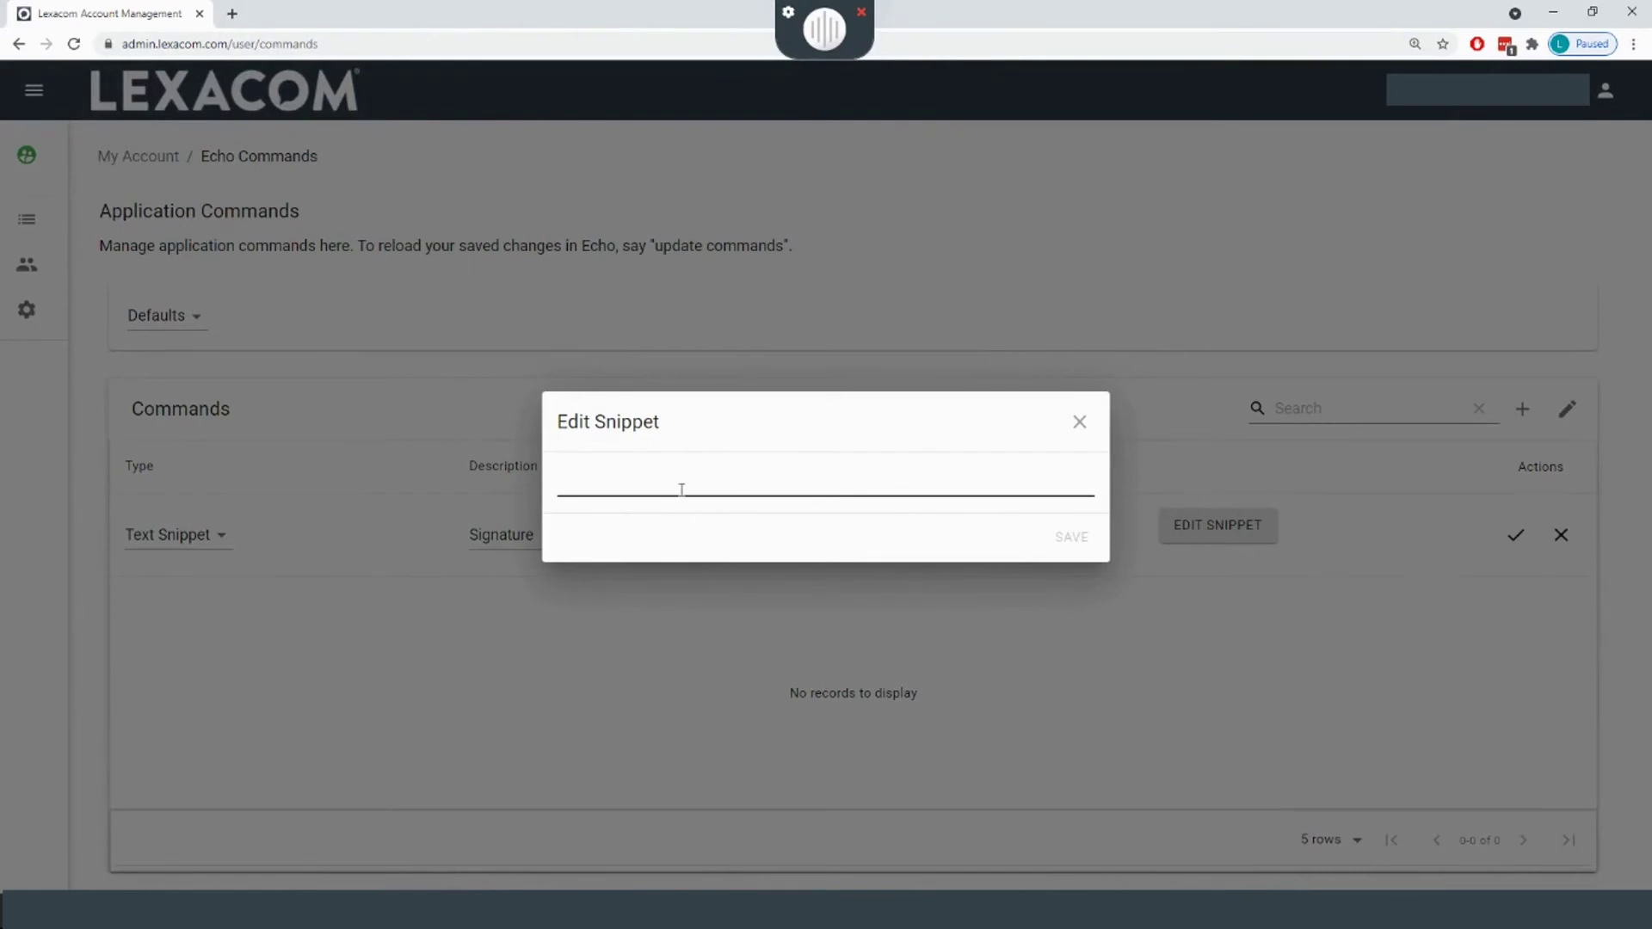
text(This is a test command.  Text can be formatted on multiple lines.)
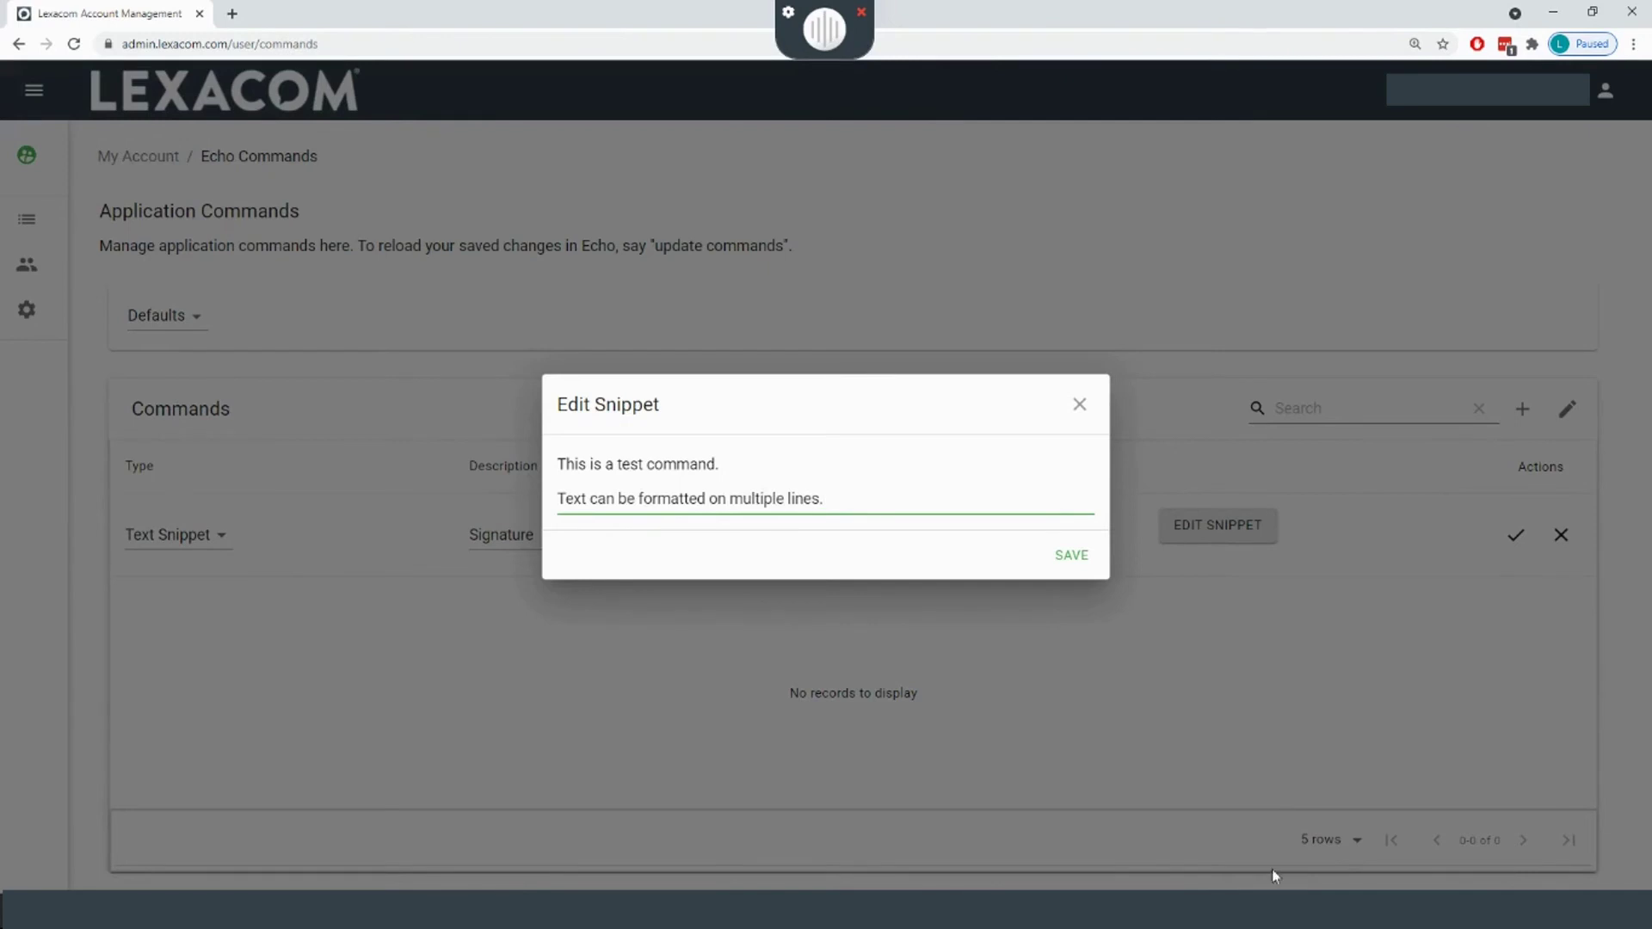
click(1072, 559)
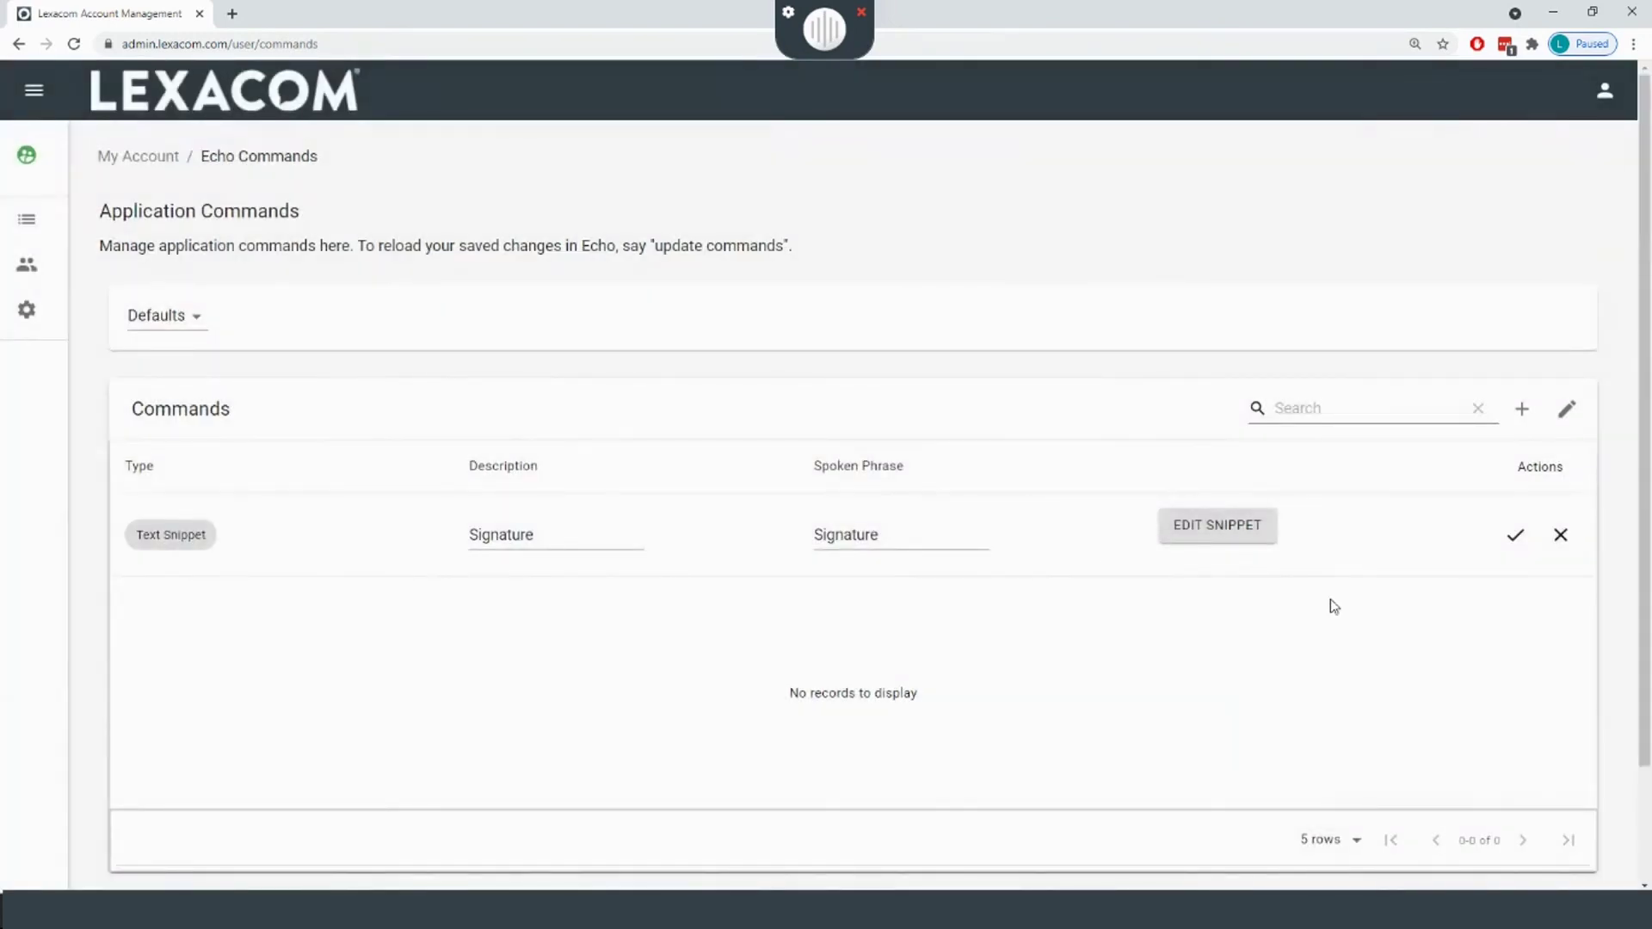
click(1514, 536)
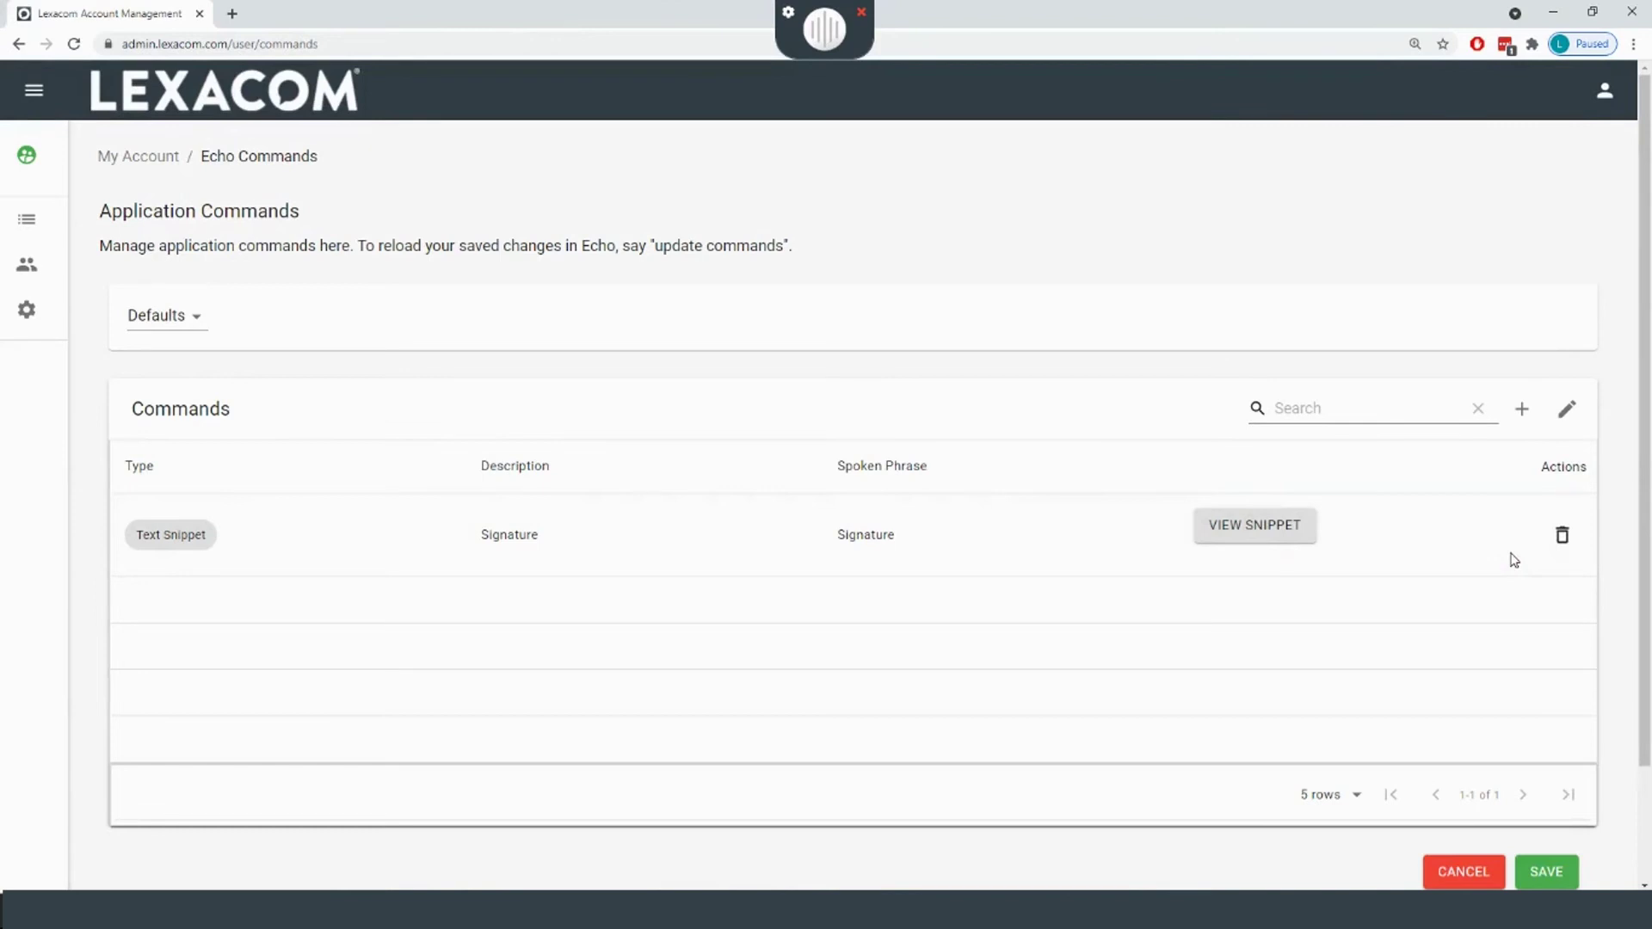
click(1545, 871)
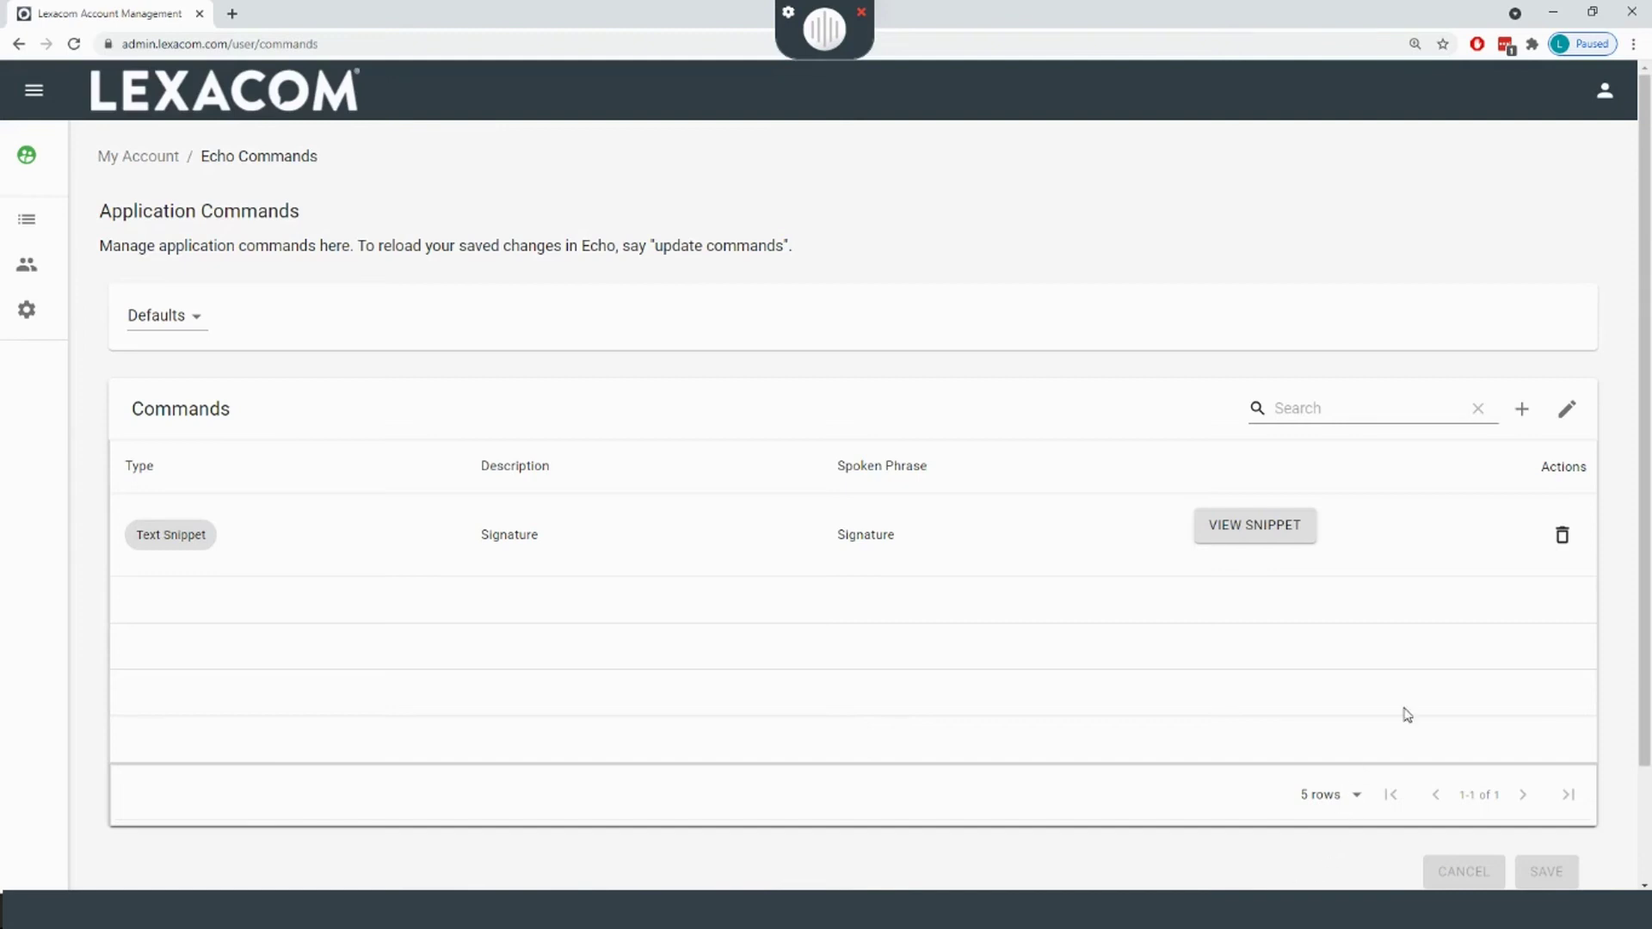
Step: Add a Keyboard Shortcut command under Defaults with "Paste that" as both its description and spoken phrase
click(1523, 412)
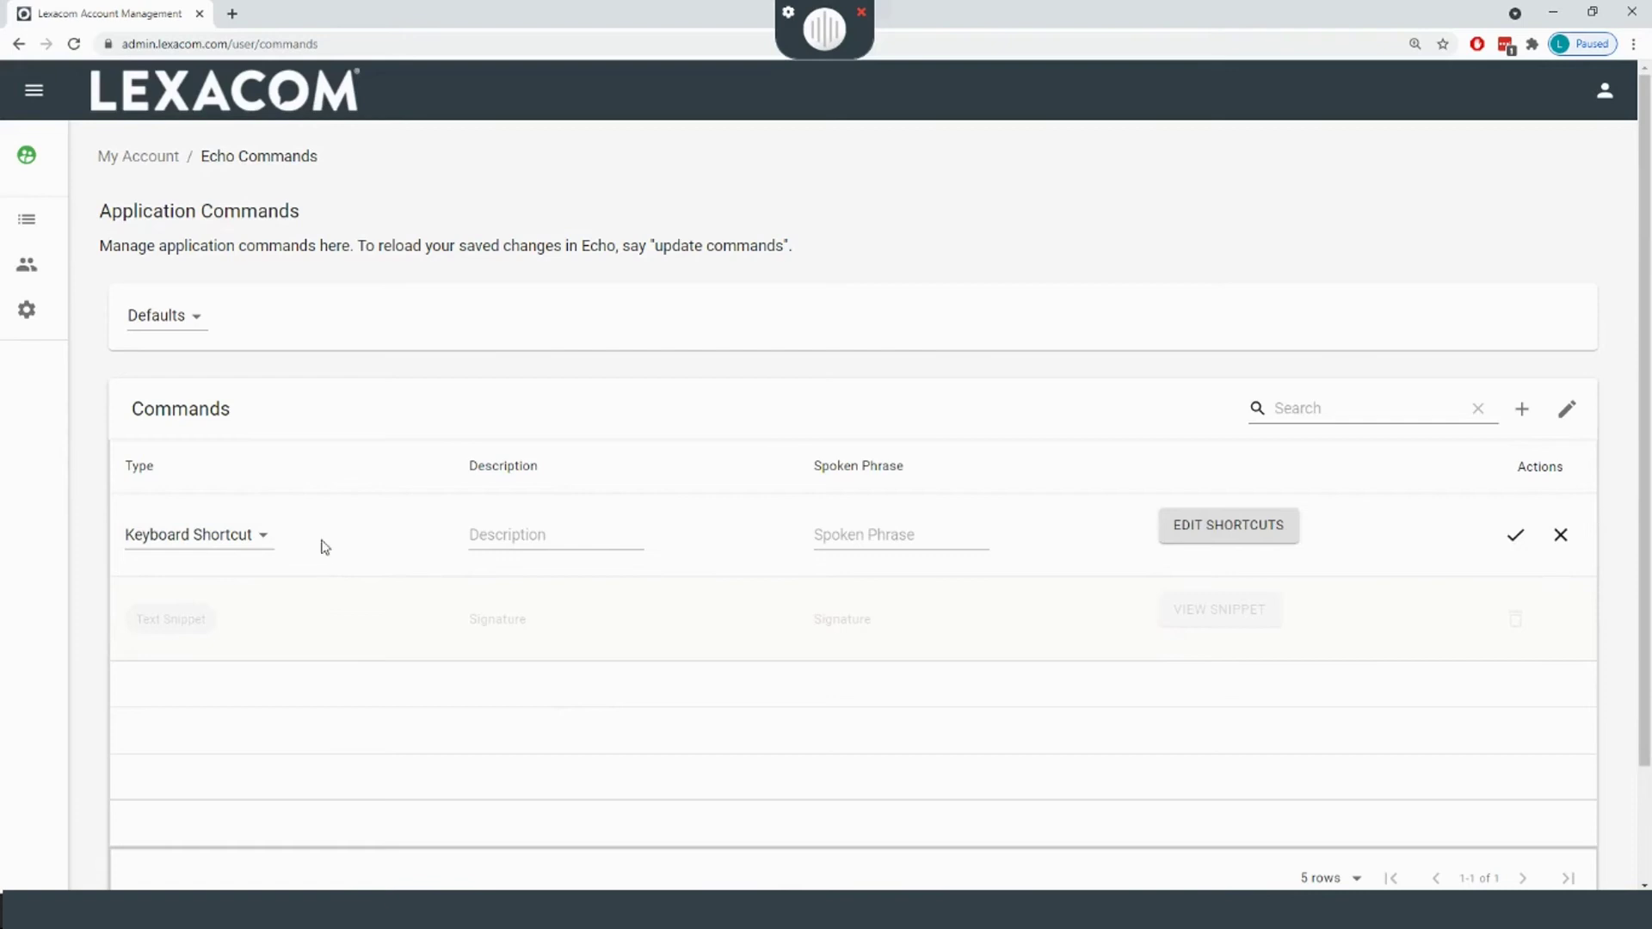
click(203, 322)
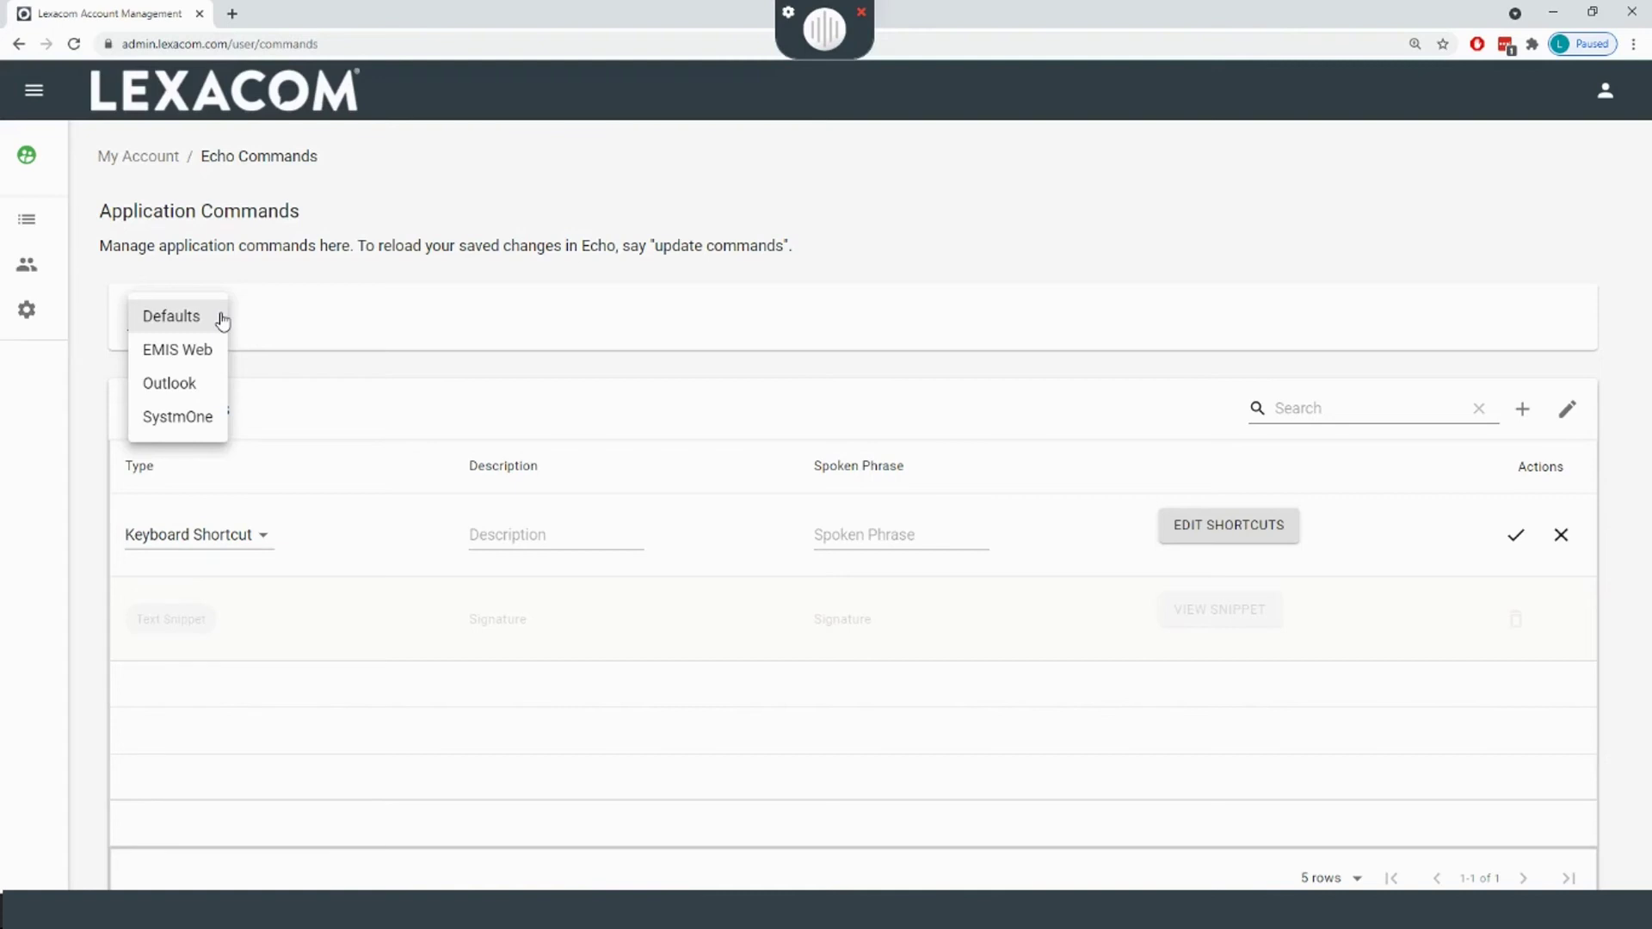
click(222, 321)
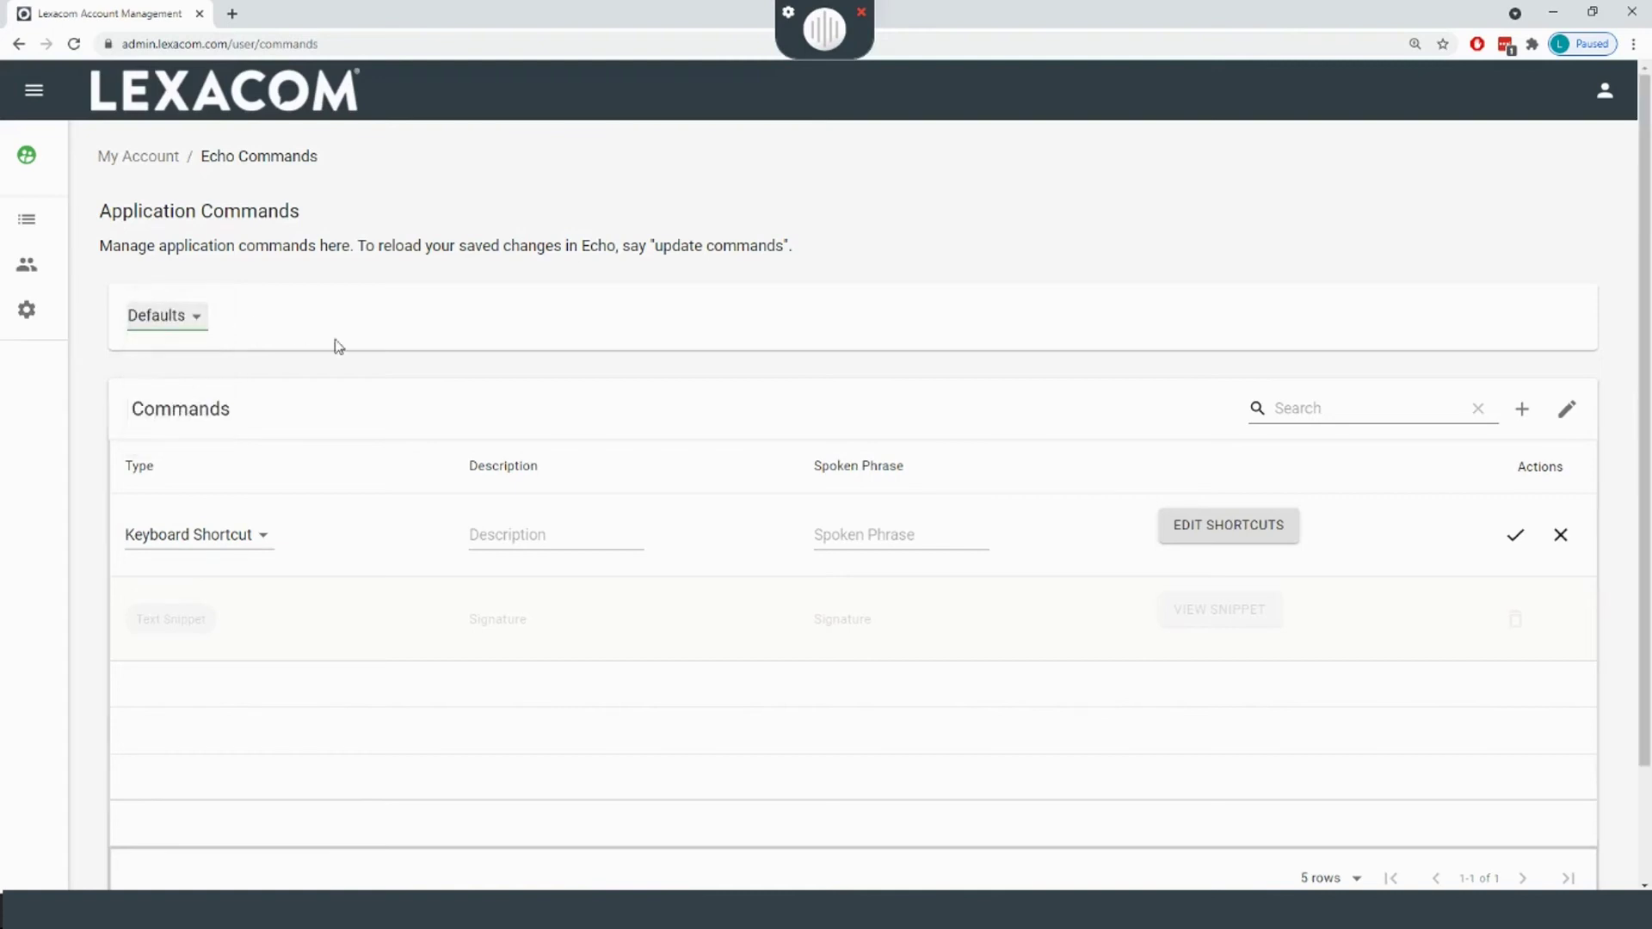
click(534, 532)
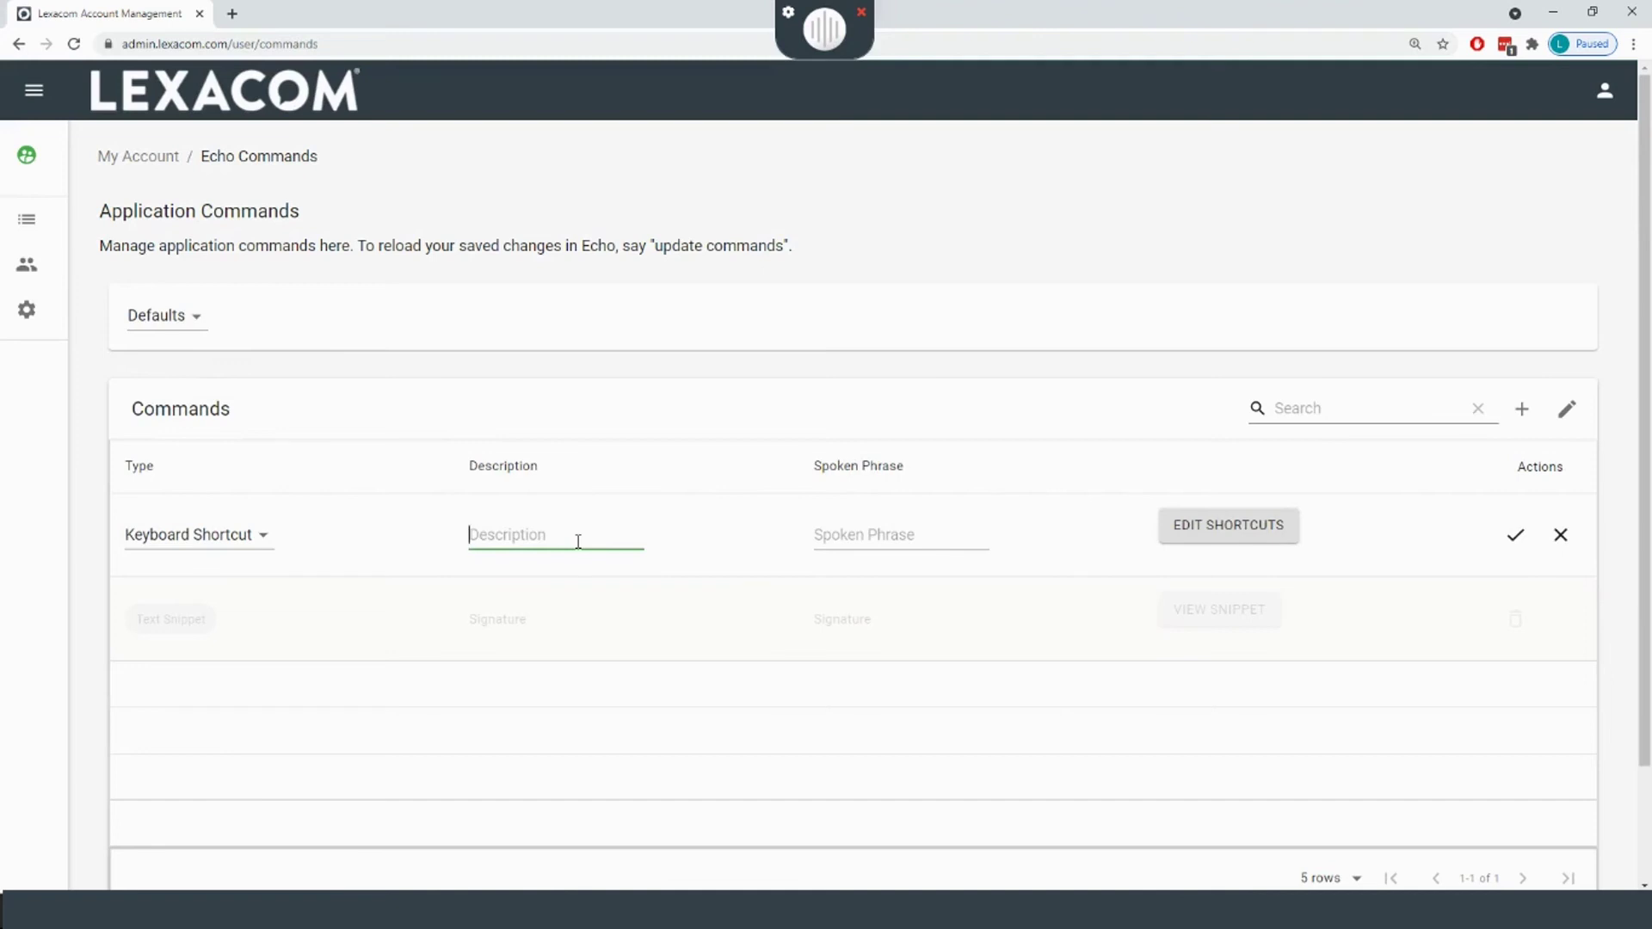
text(Paste that)
key(Tab)
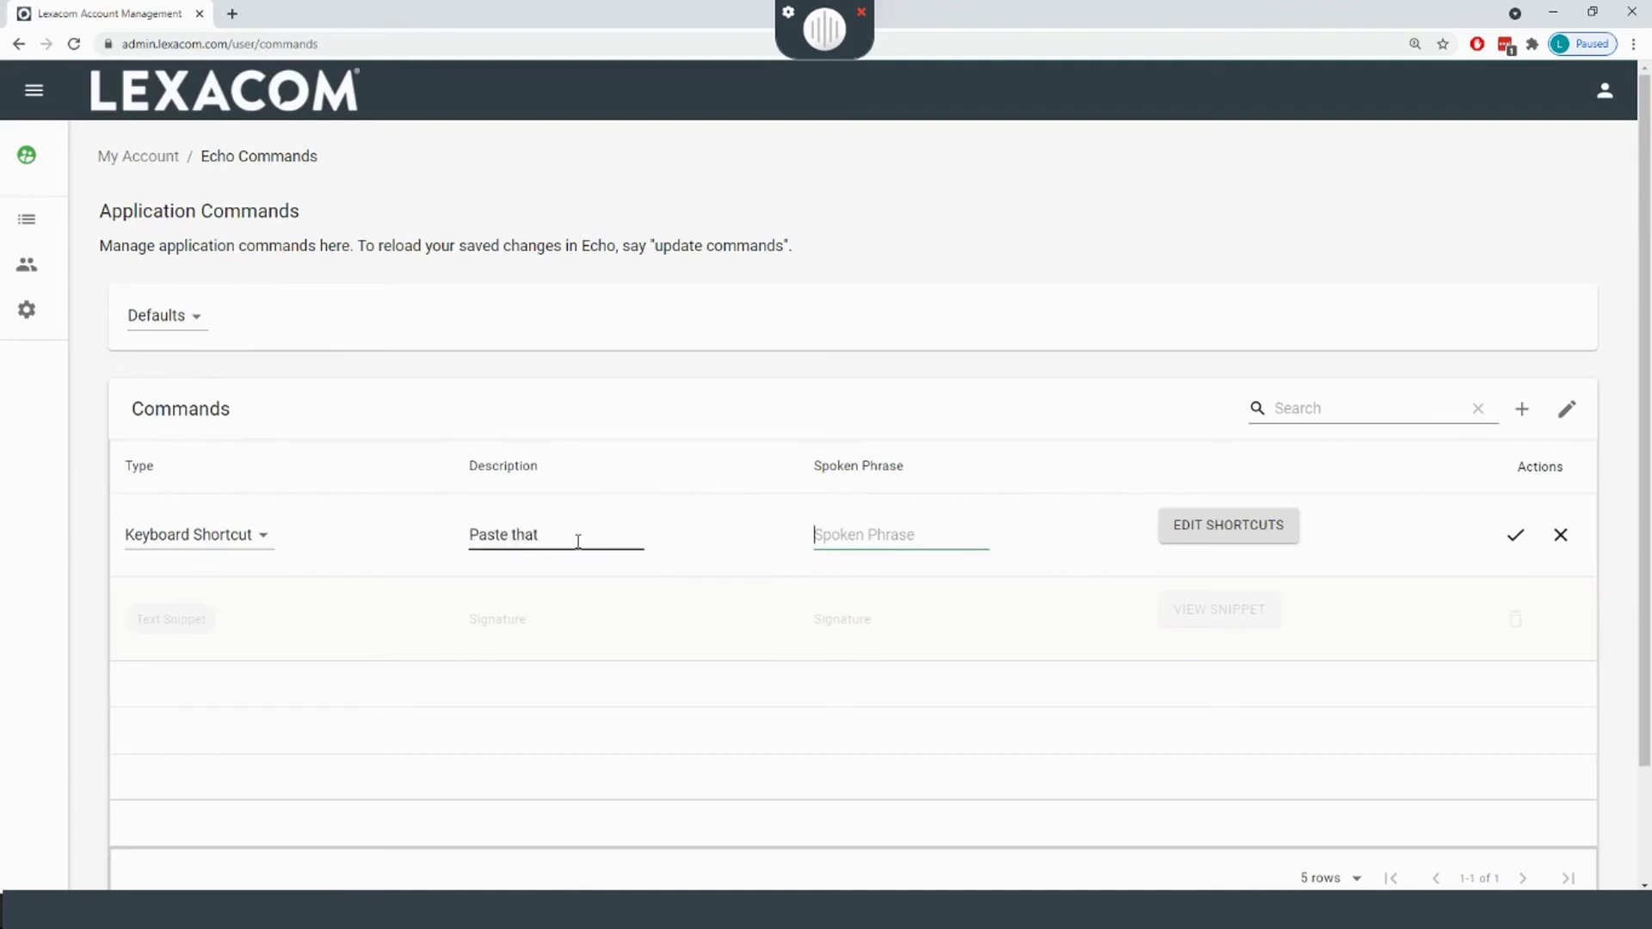
text(Paste that)
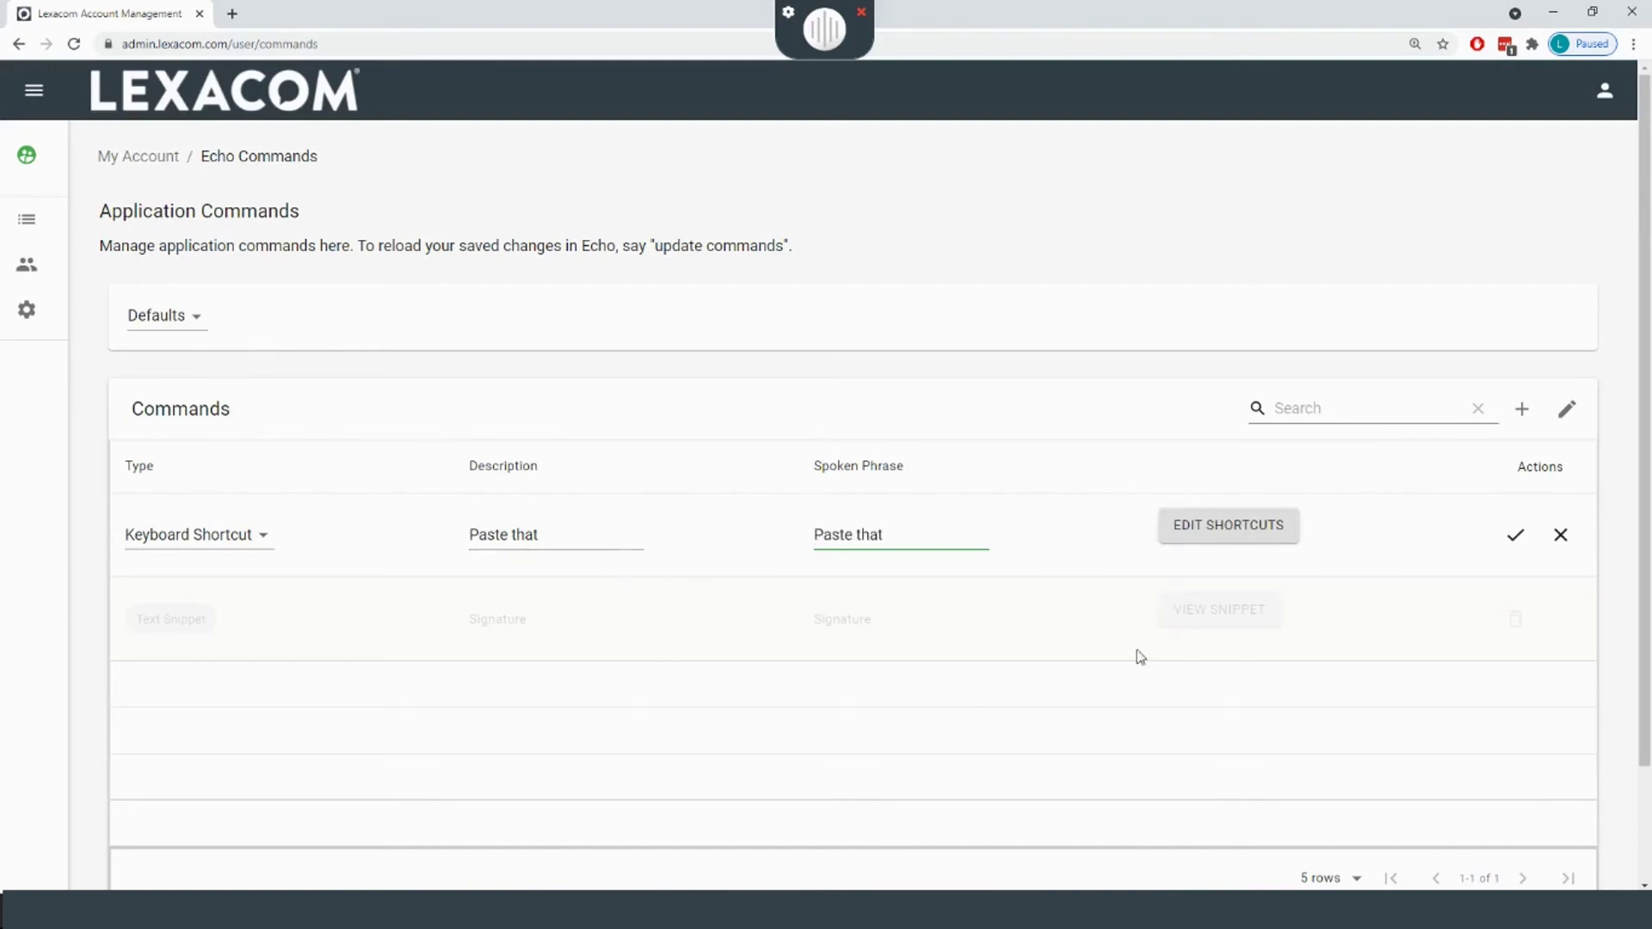
Step: Add a key combination row to the Paste that command and set it to Ctrl + V
click(1255, 535)
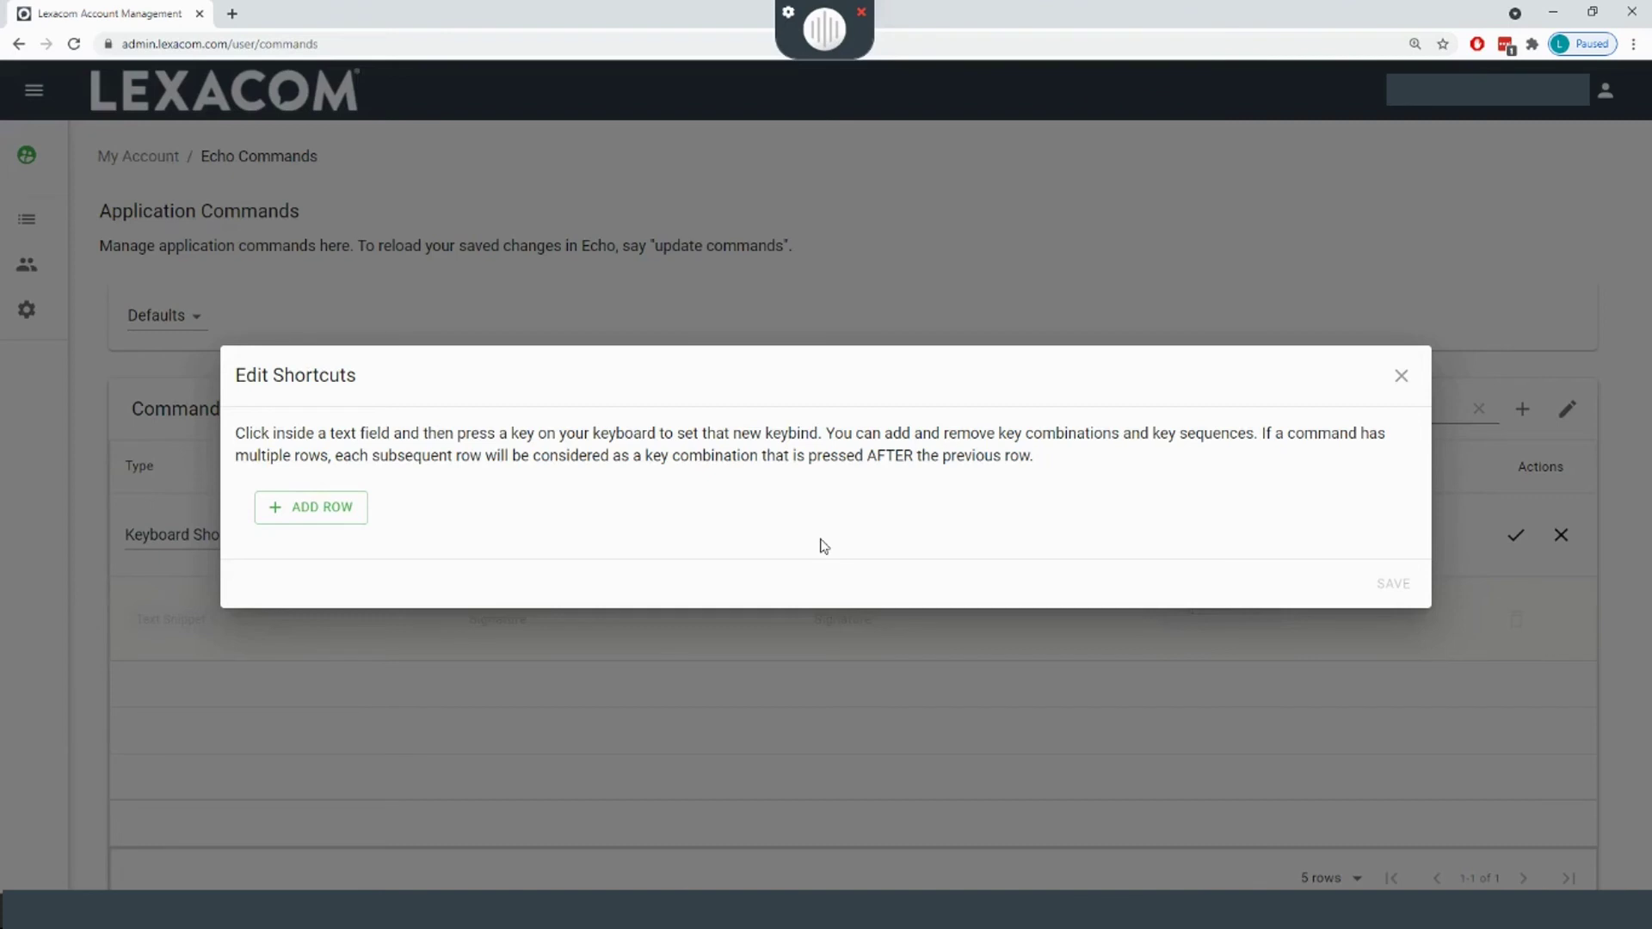
click(349, 515)
click(324, 482)
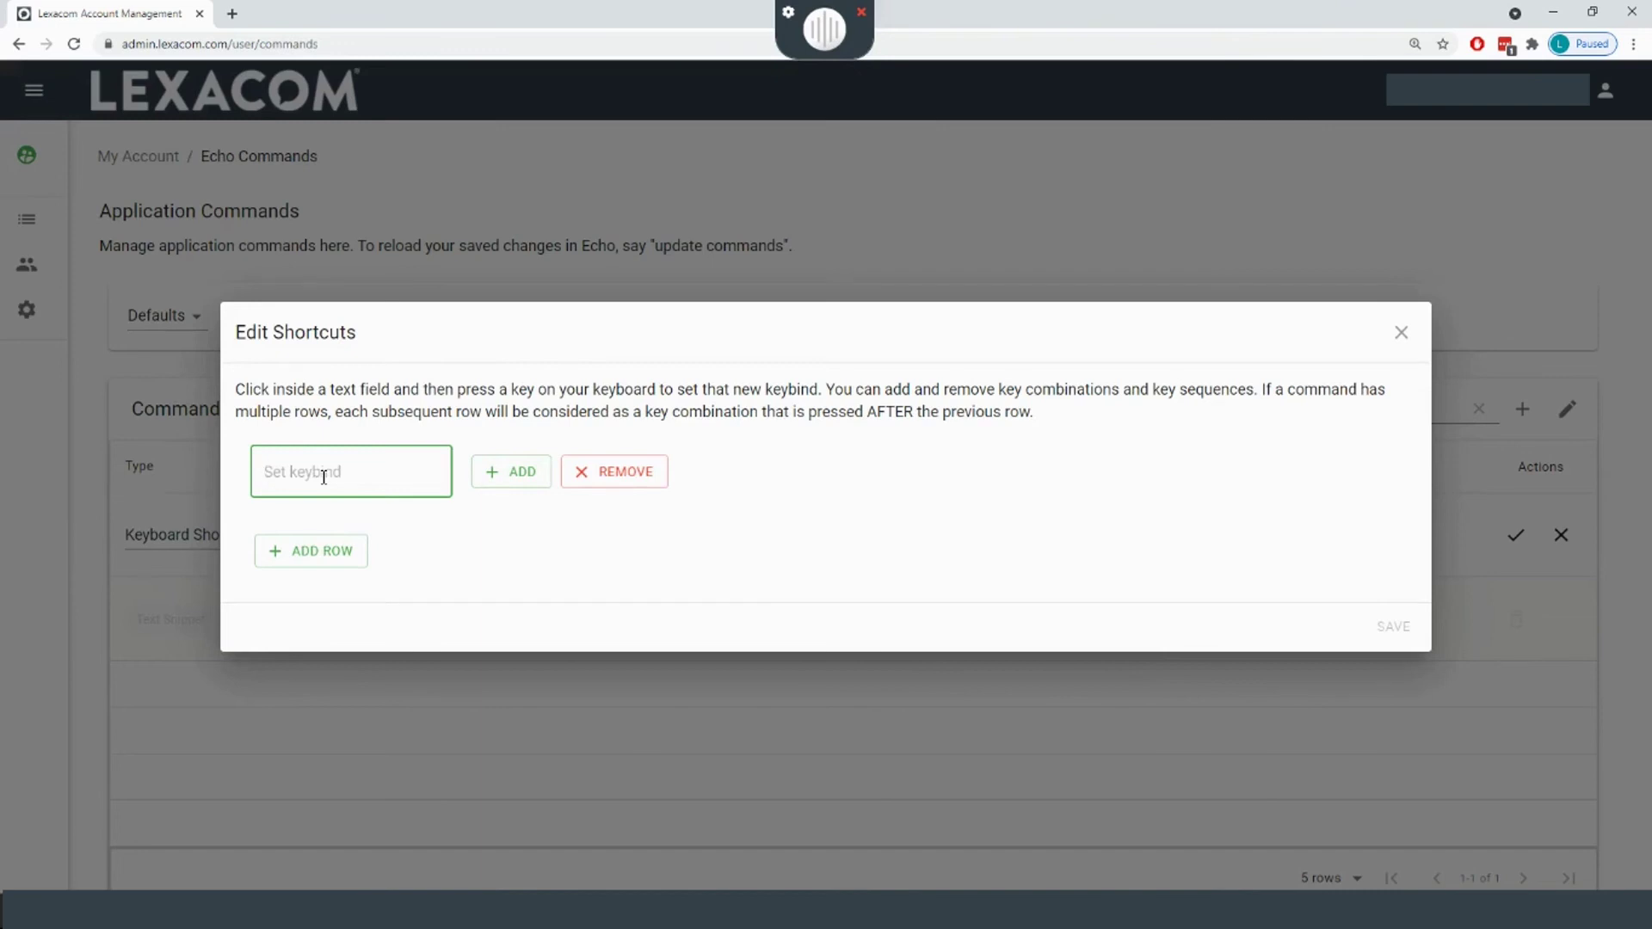
key(ctrl)
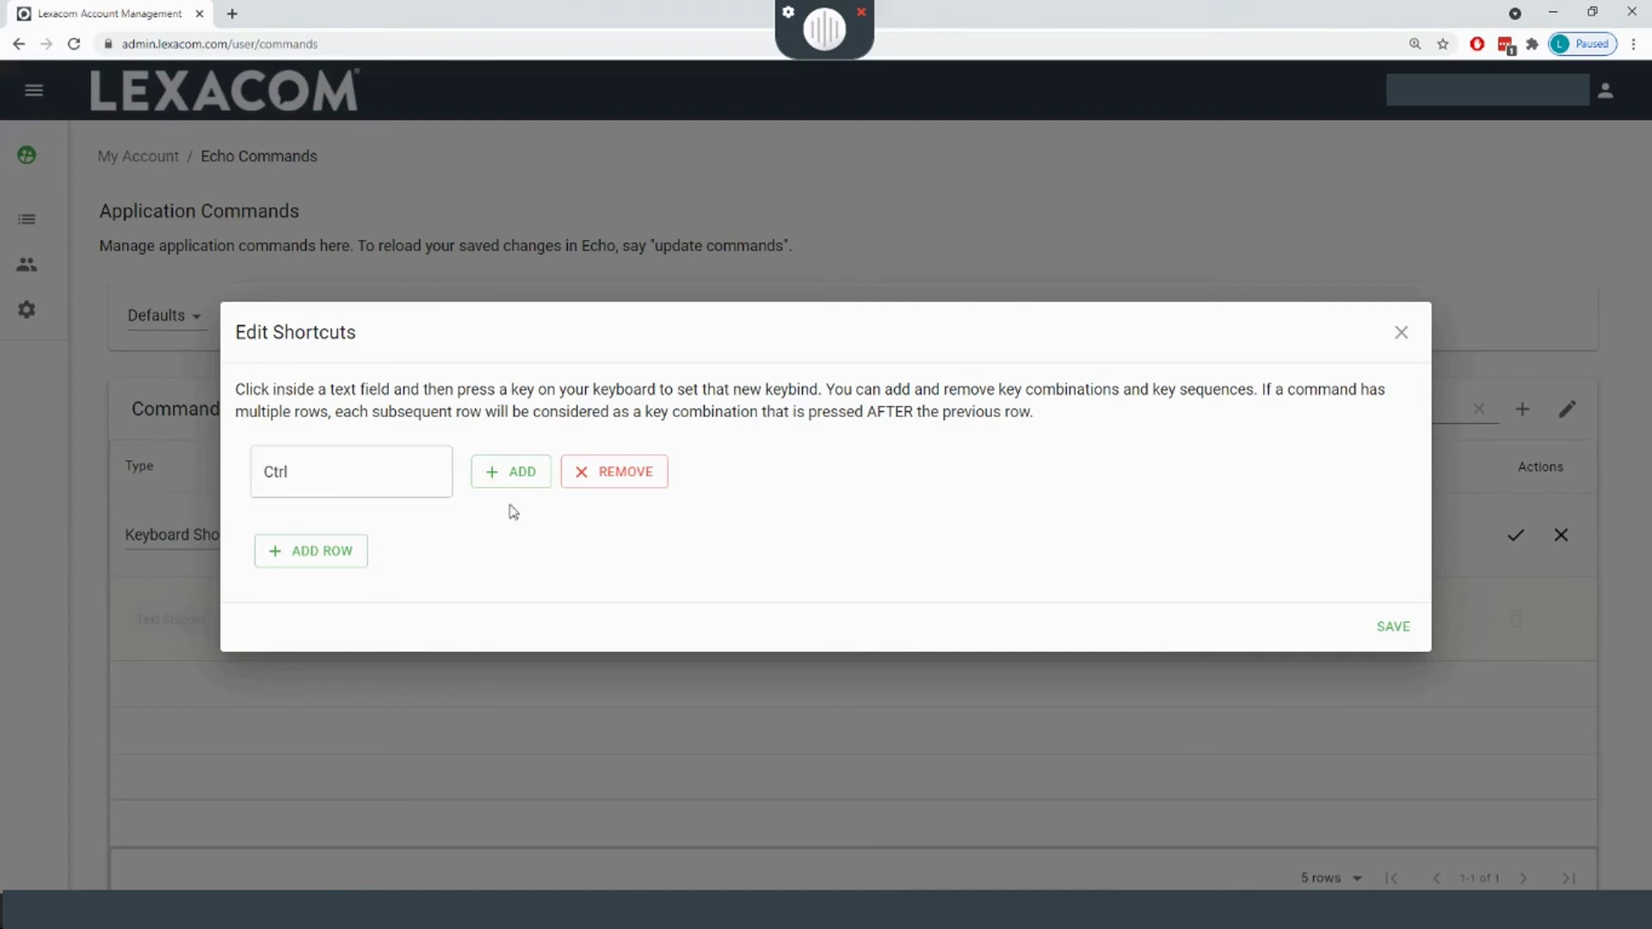
click(520, 473)
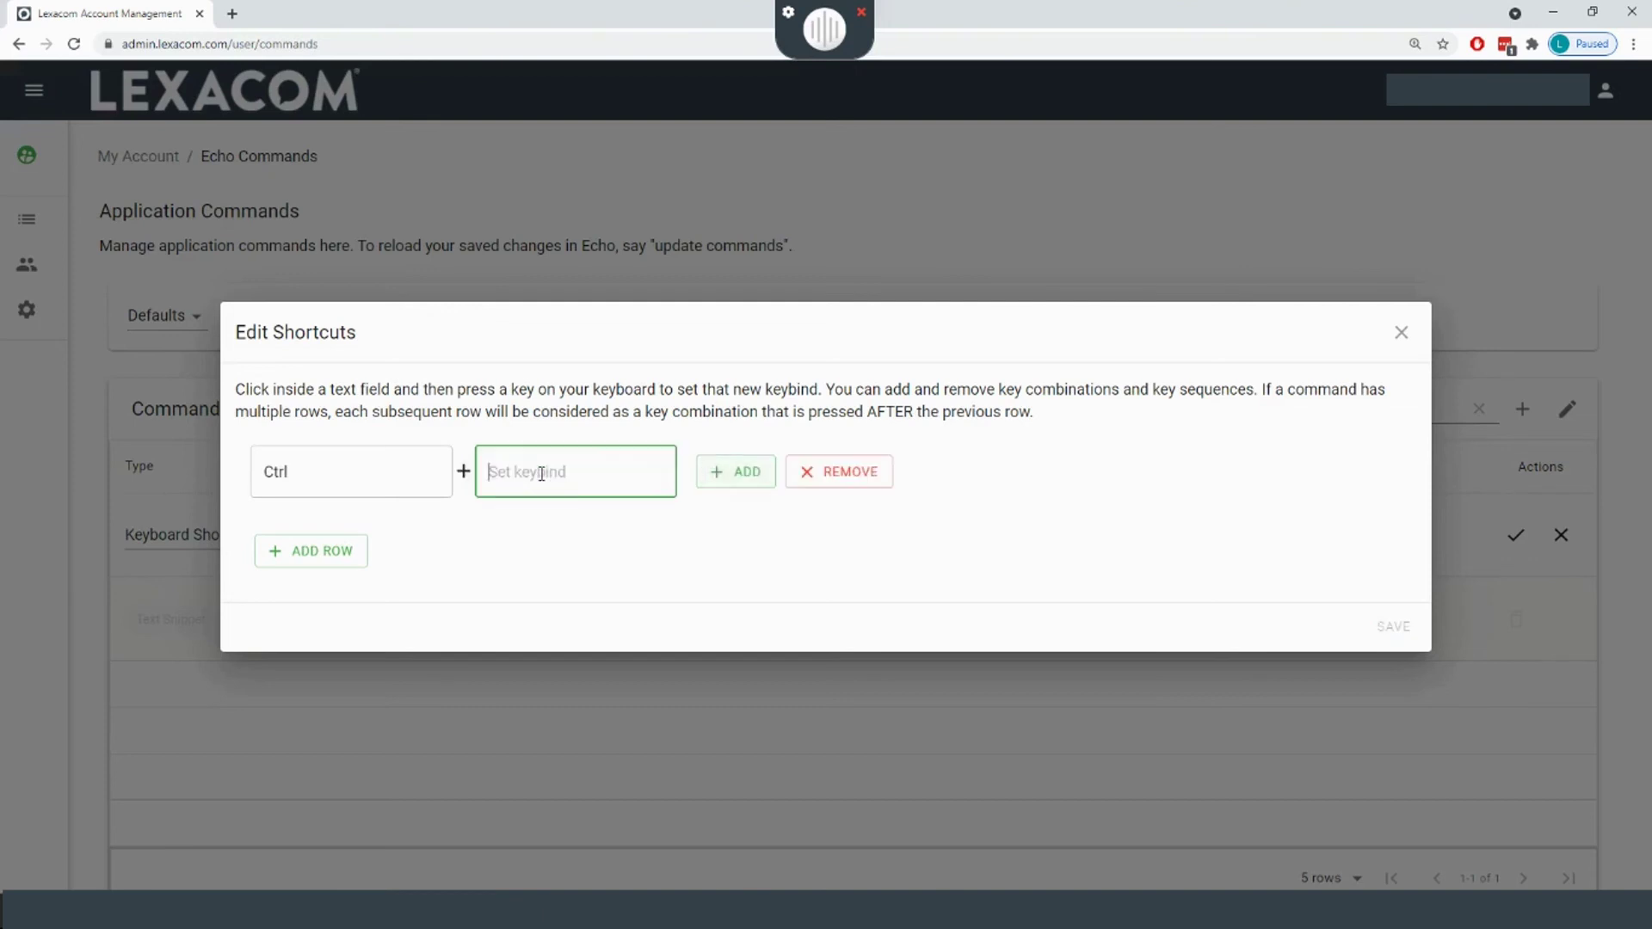
key(v)
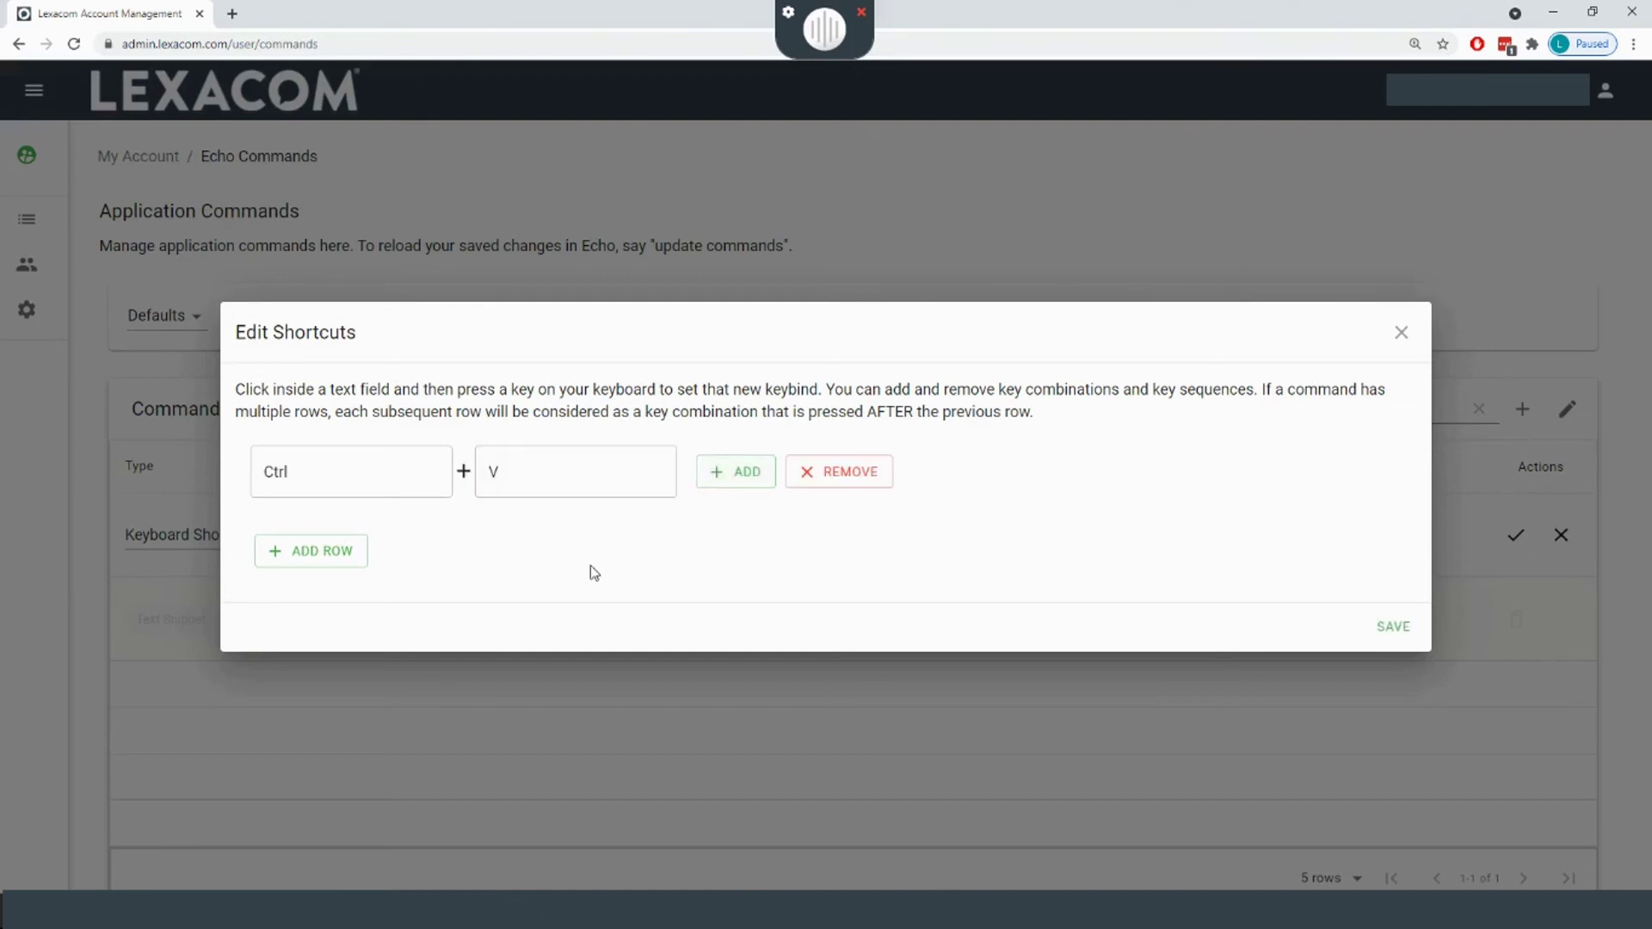
Step: Try out a third key slot, an Enter row and a further two-key row for the shortcut, and remove these additions
click(727, 478)
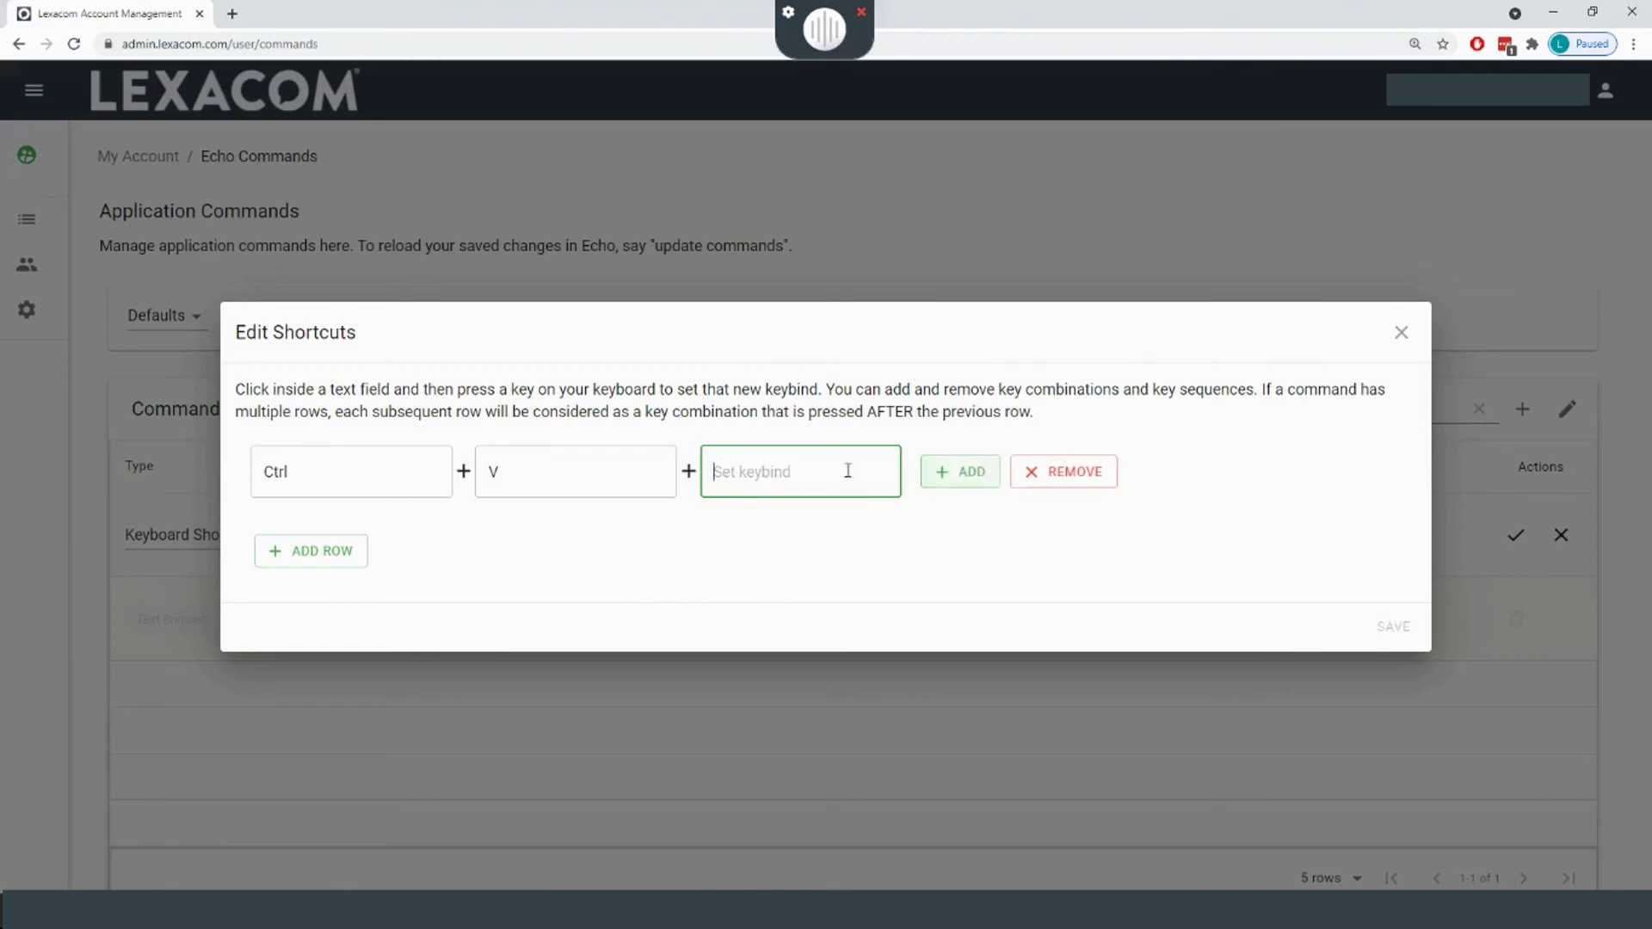
click(1051, 482)
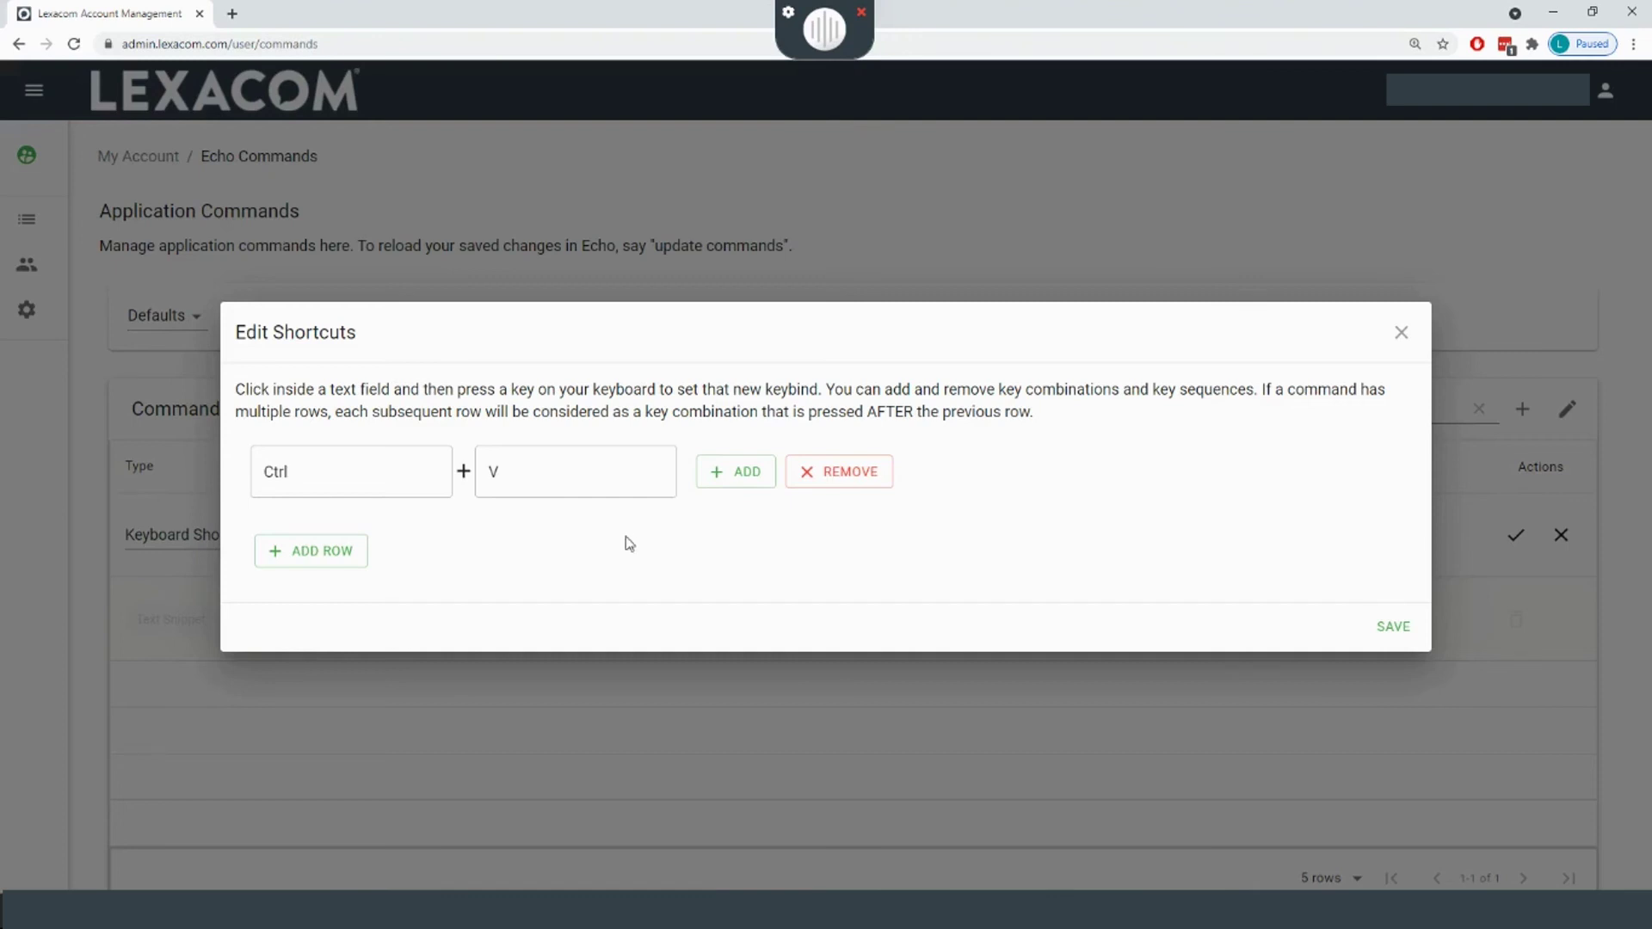
click(335, 555)
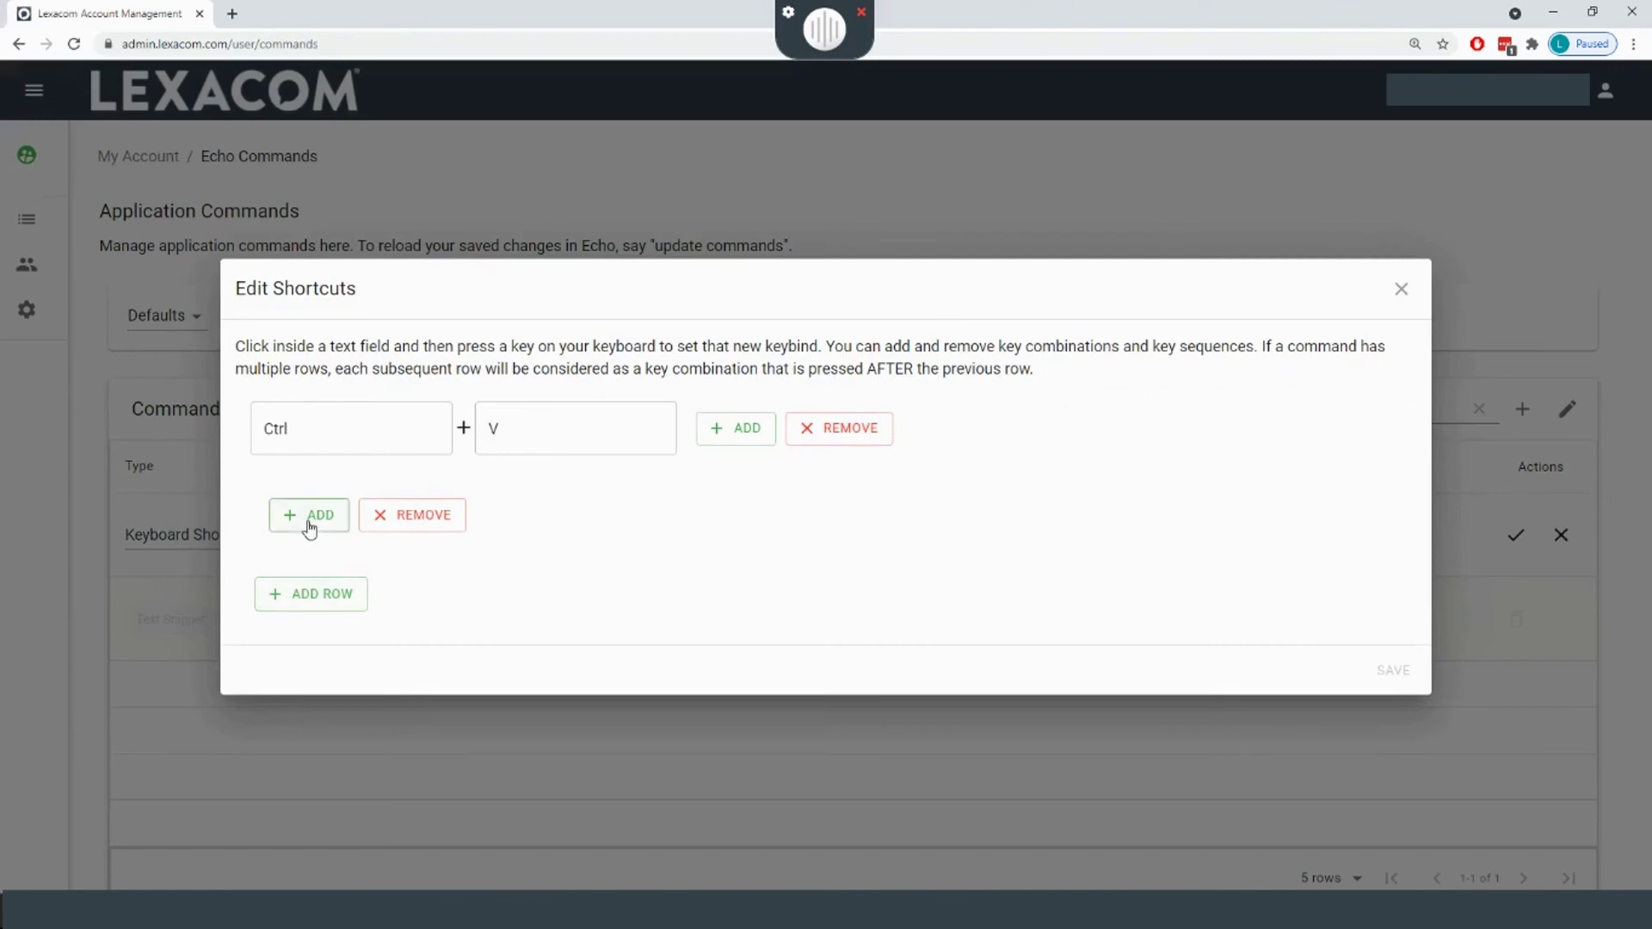
click(311, 520)
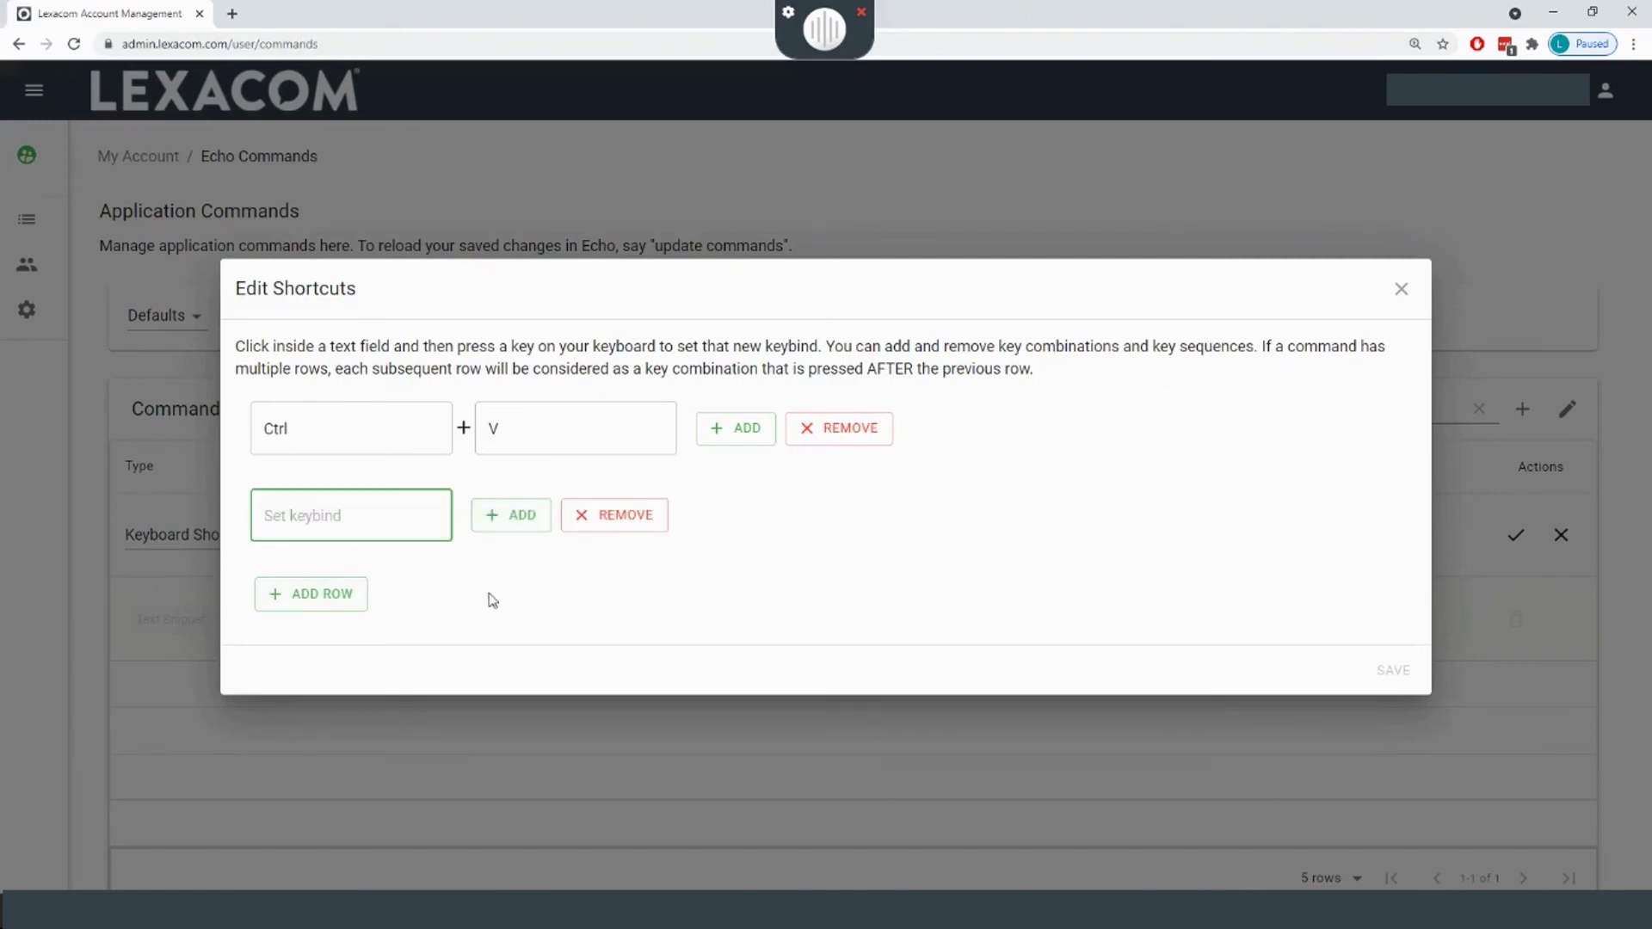
key(Return)
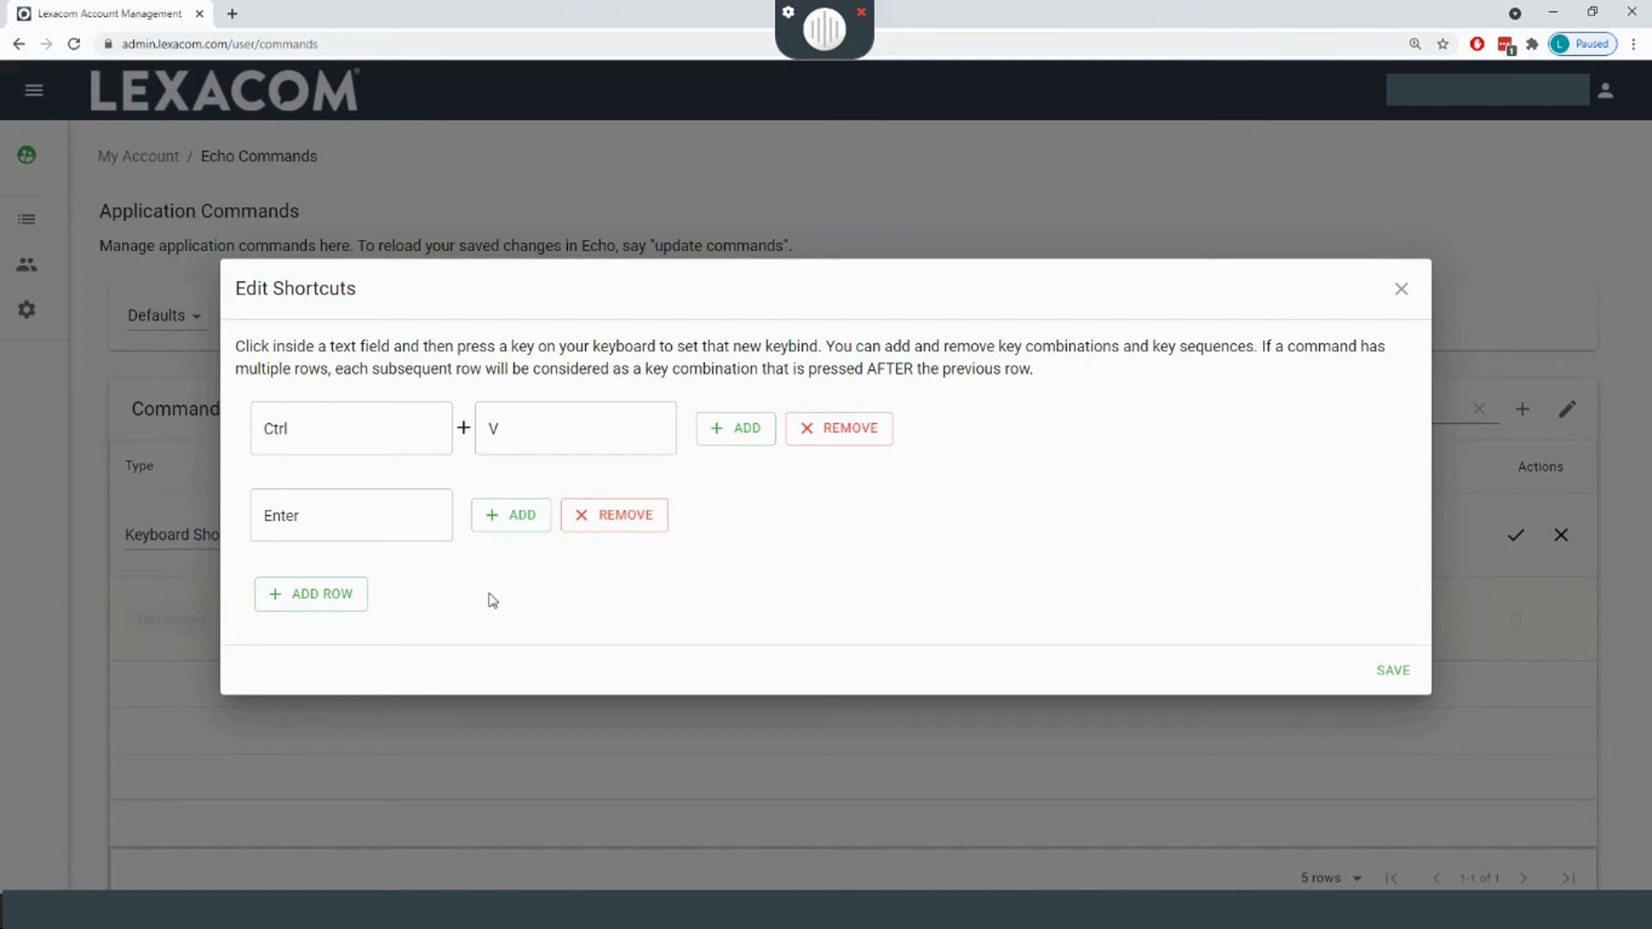
click(324, 600)
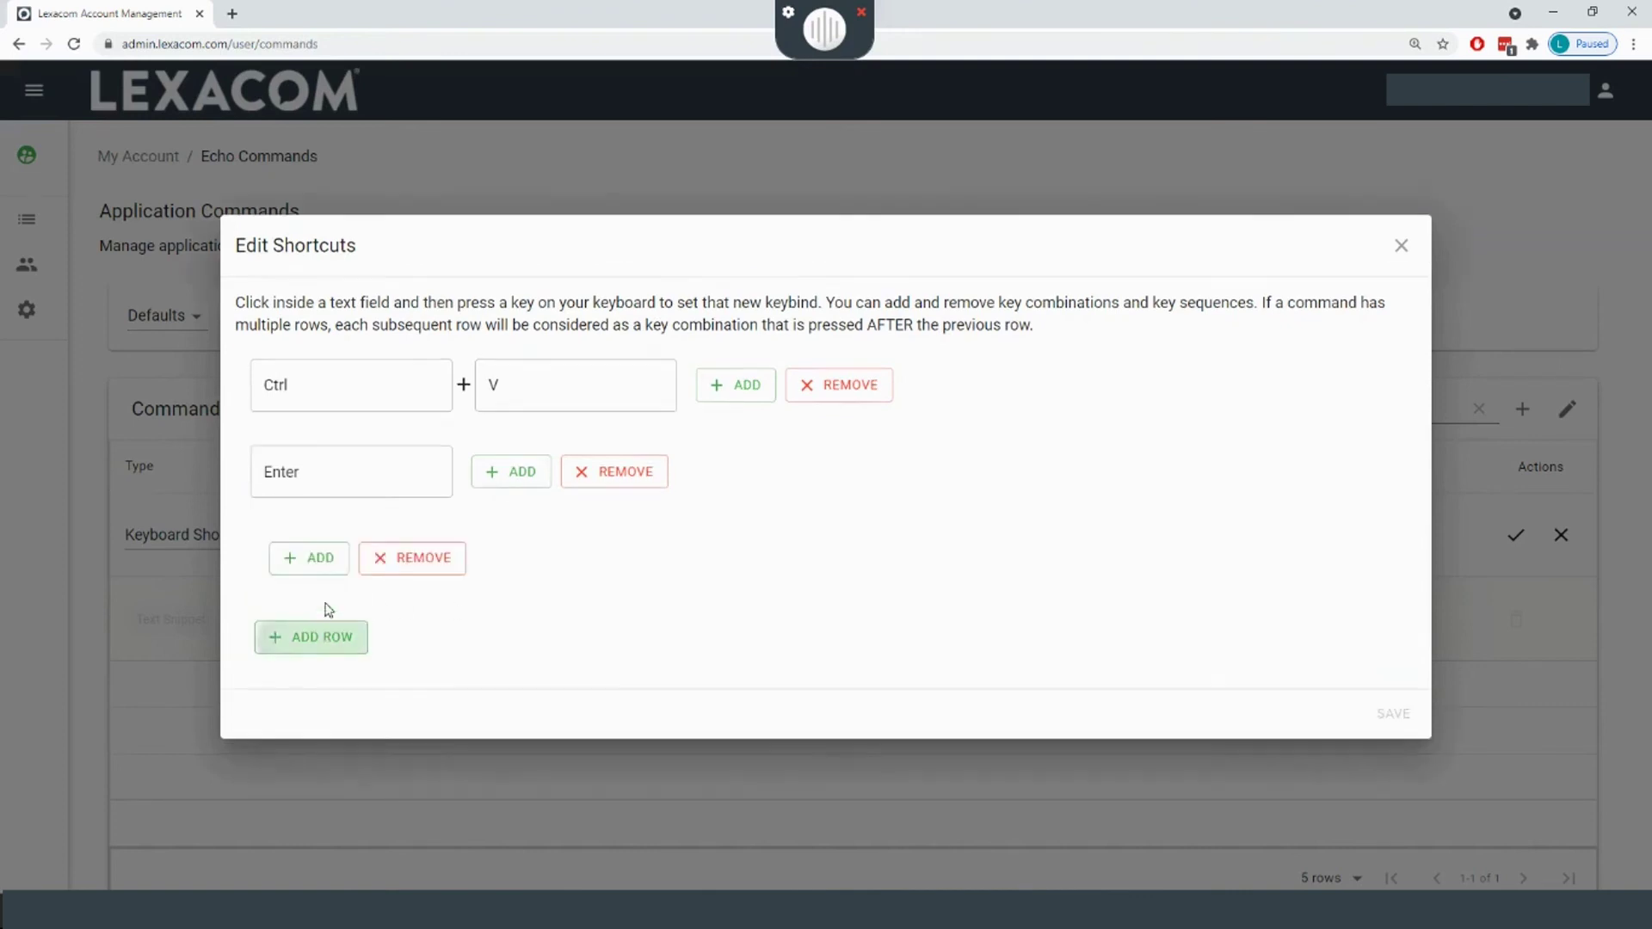
click(316, 569)
click(511, 559)
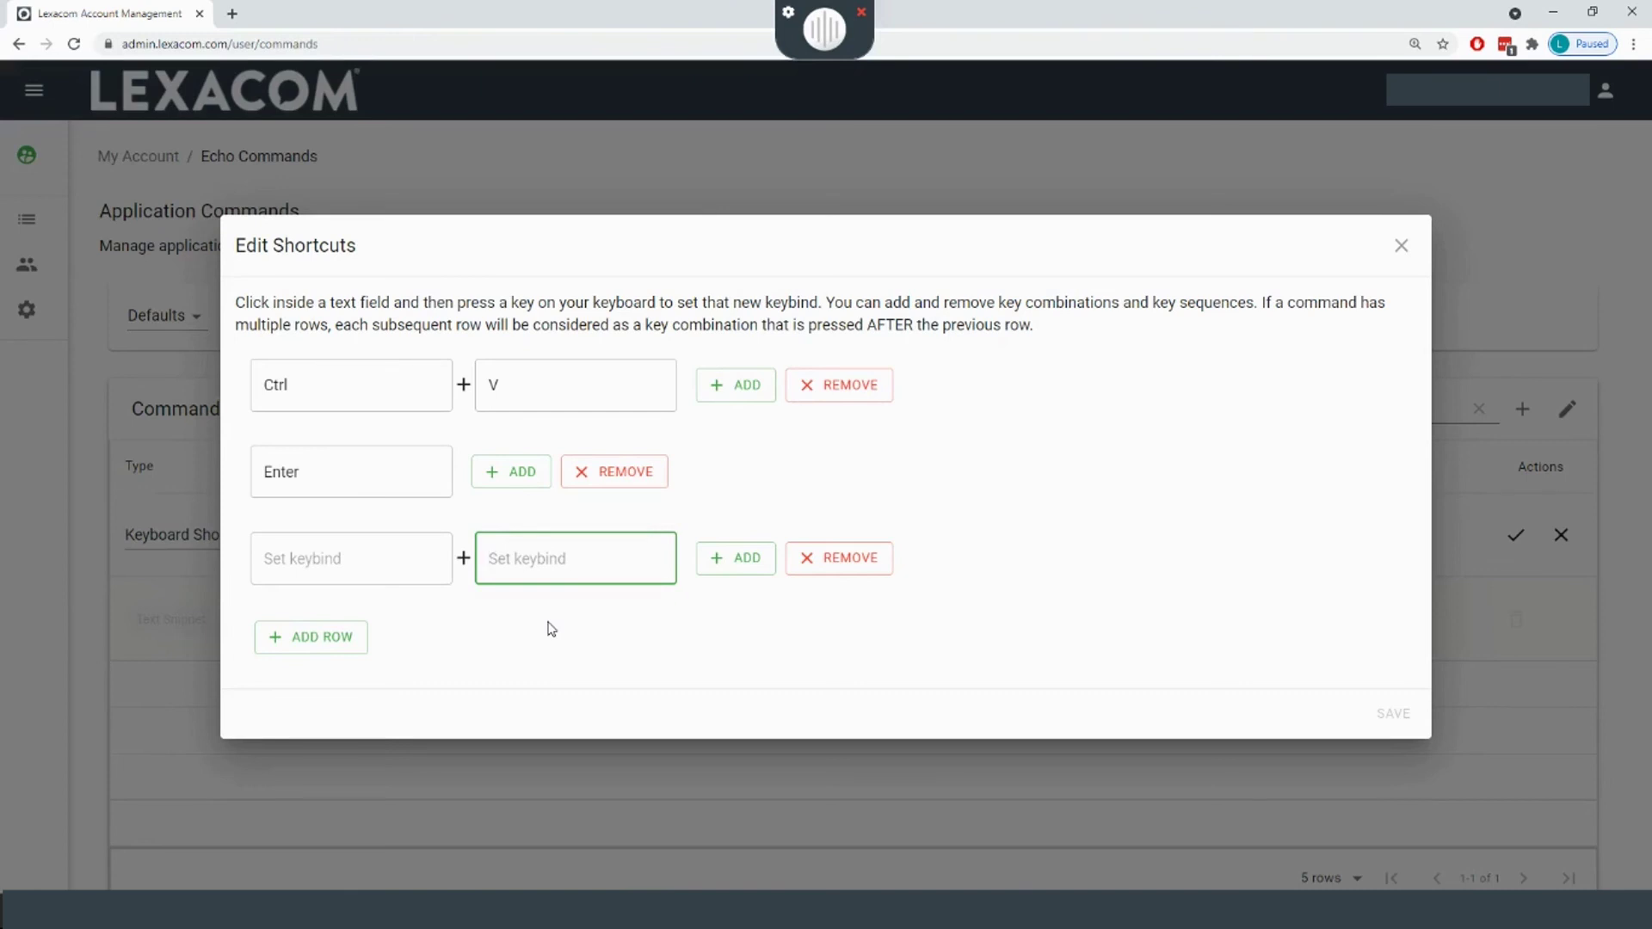
key(BackSpace)
click(634, 519)
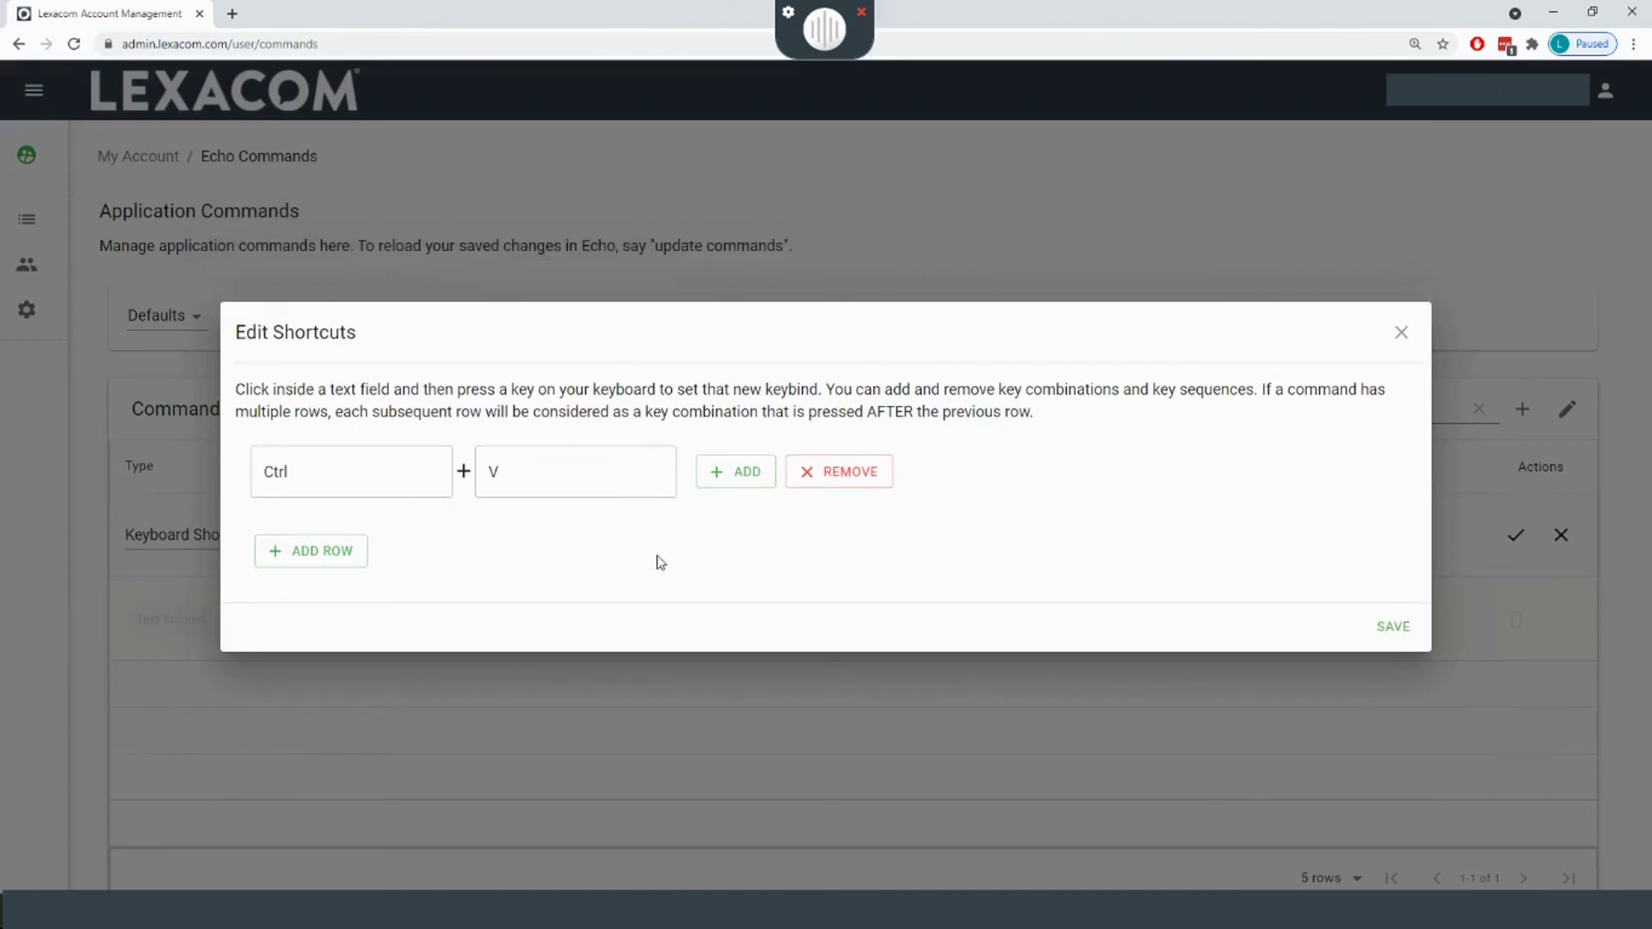
Step: Save the Ctrl + V shortcut, accept the Paste that command, and save the Defaults command list
click(1384, 627)
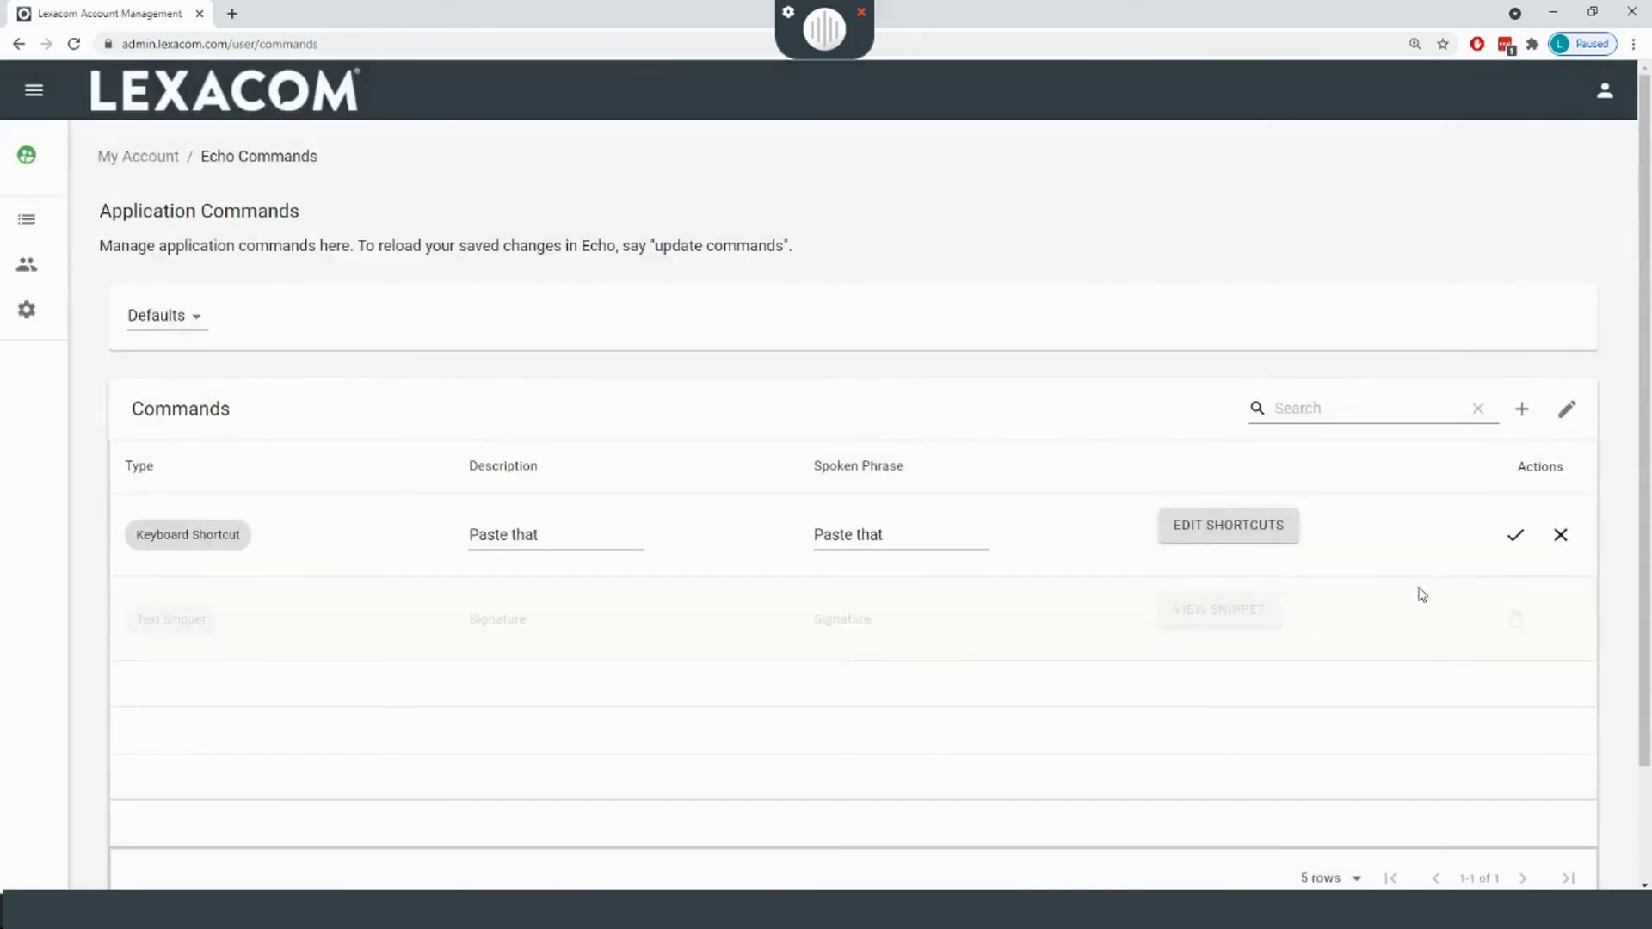
click(1512, 543)
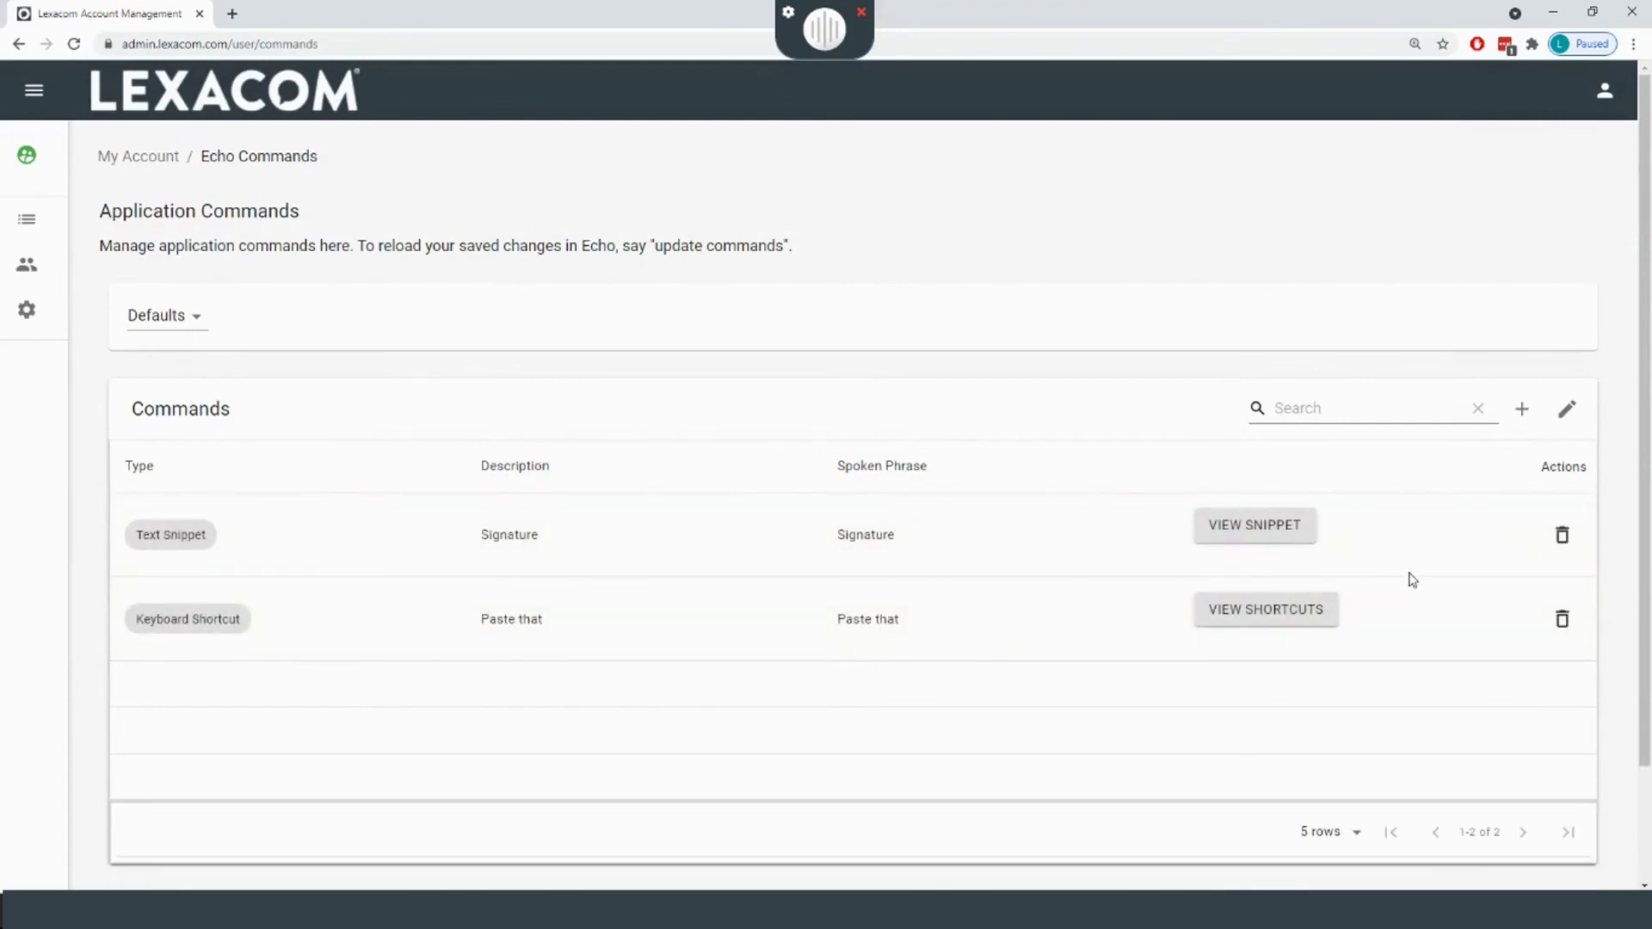
scroll(1411, 579, down, 2)
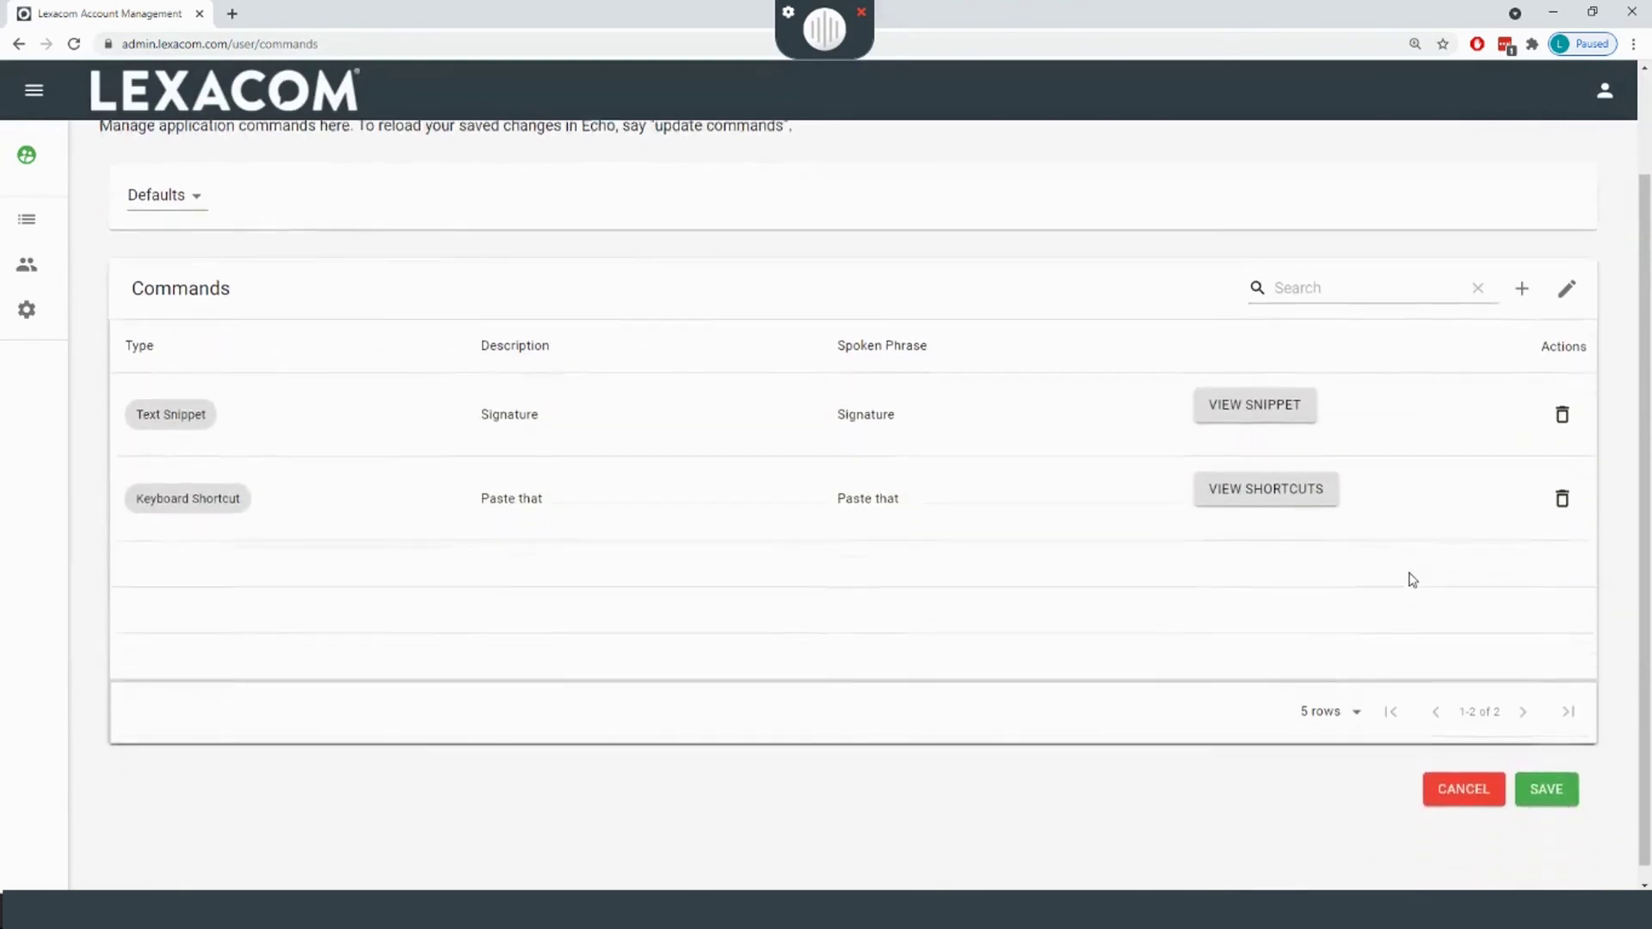
click(1562, 774)
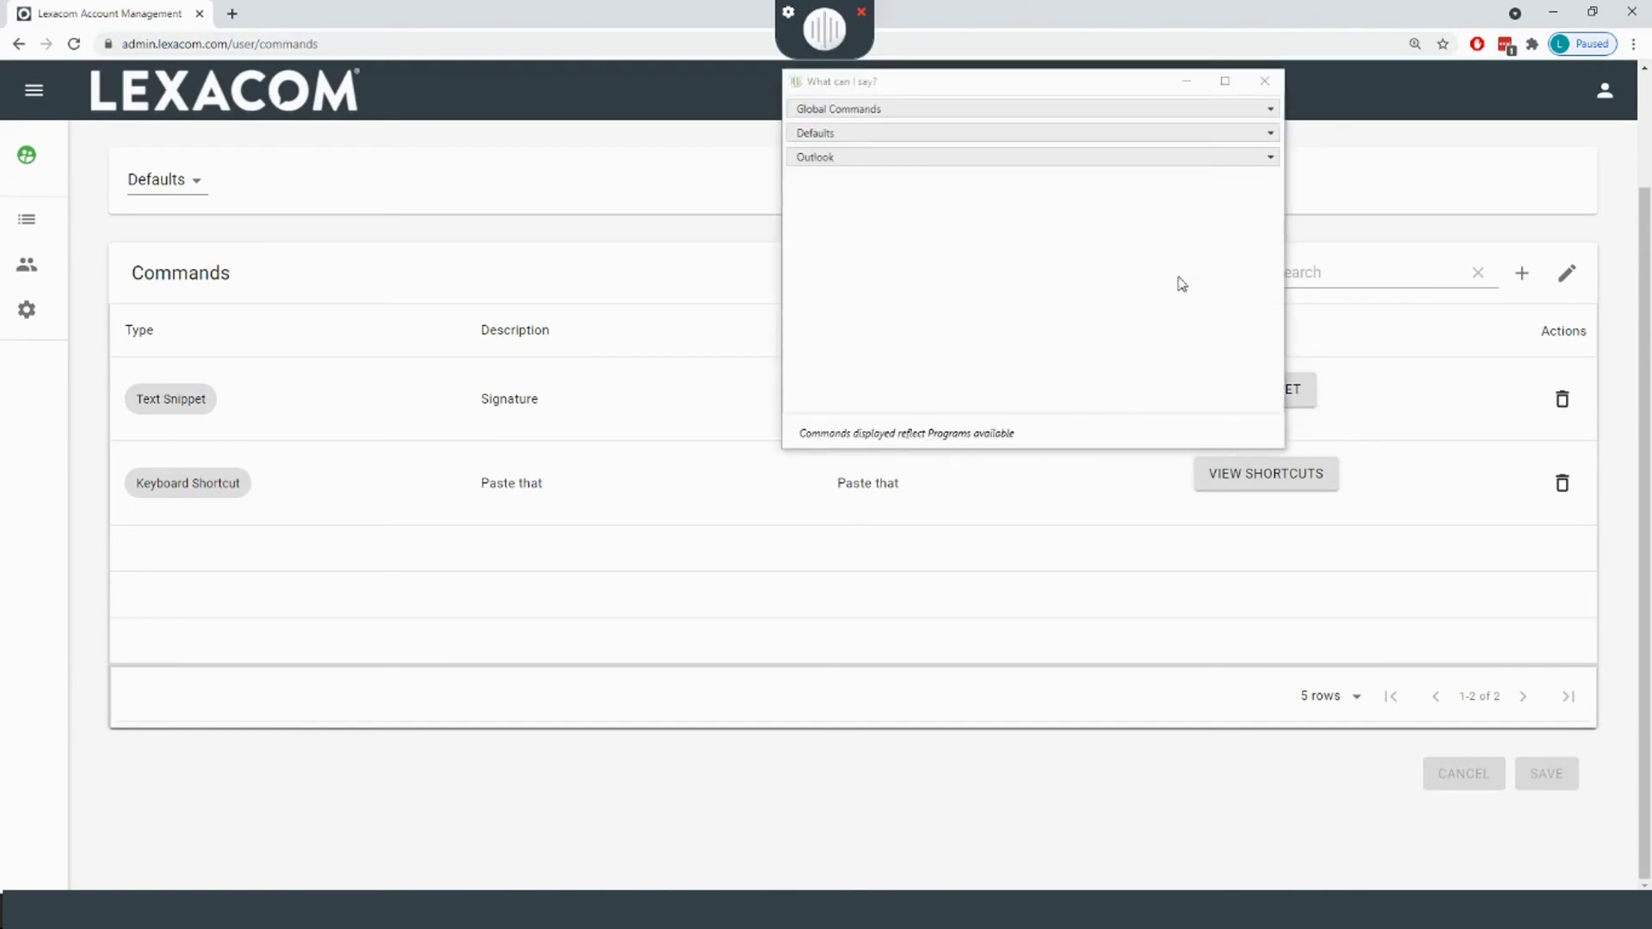
Step: Expand Defaults in the "What can I say?" list, look for the paste and signature commands, and close the list
click(1272, 138)
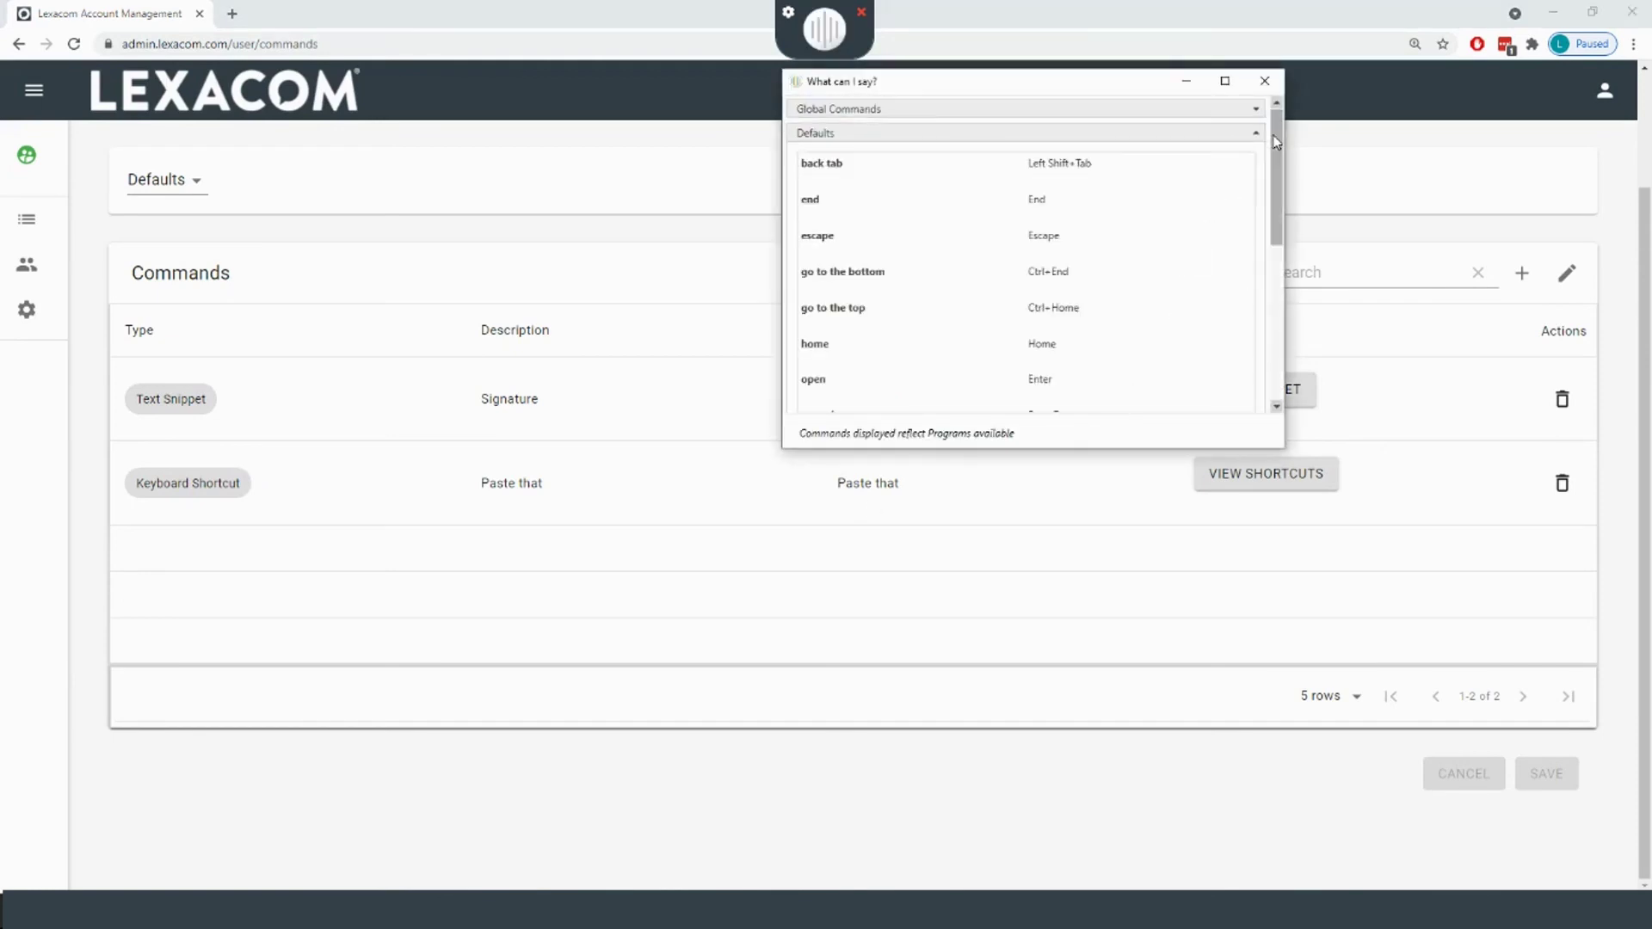
drag(1276, 196, 1290, 327)
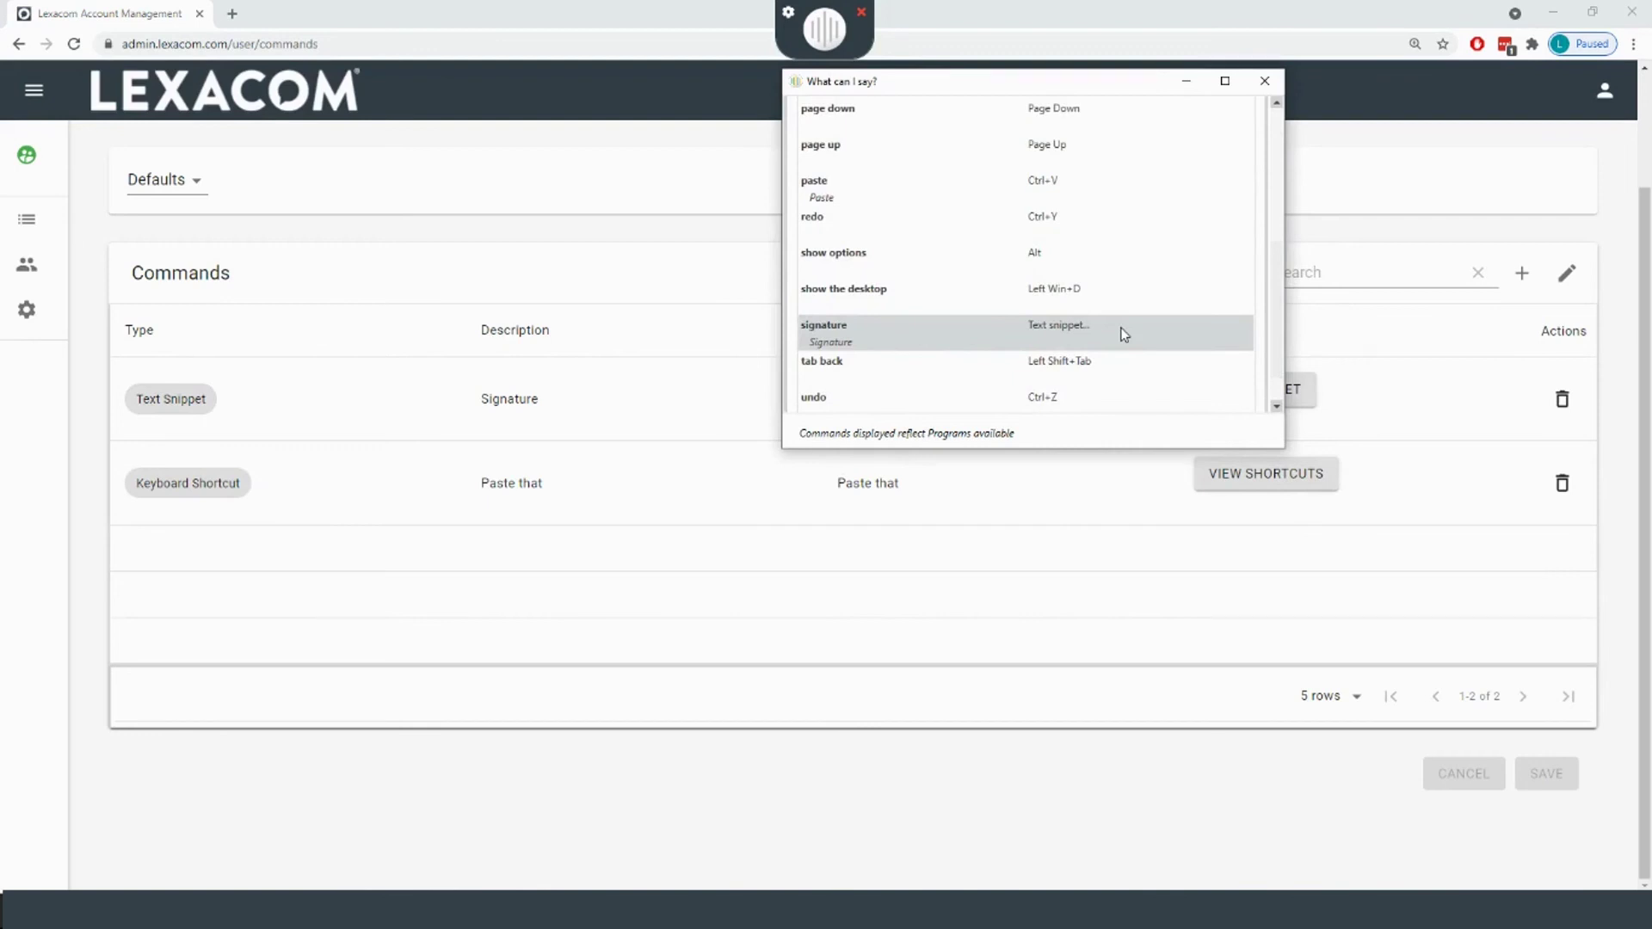
click(1273, 86)
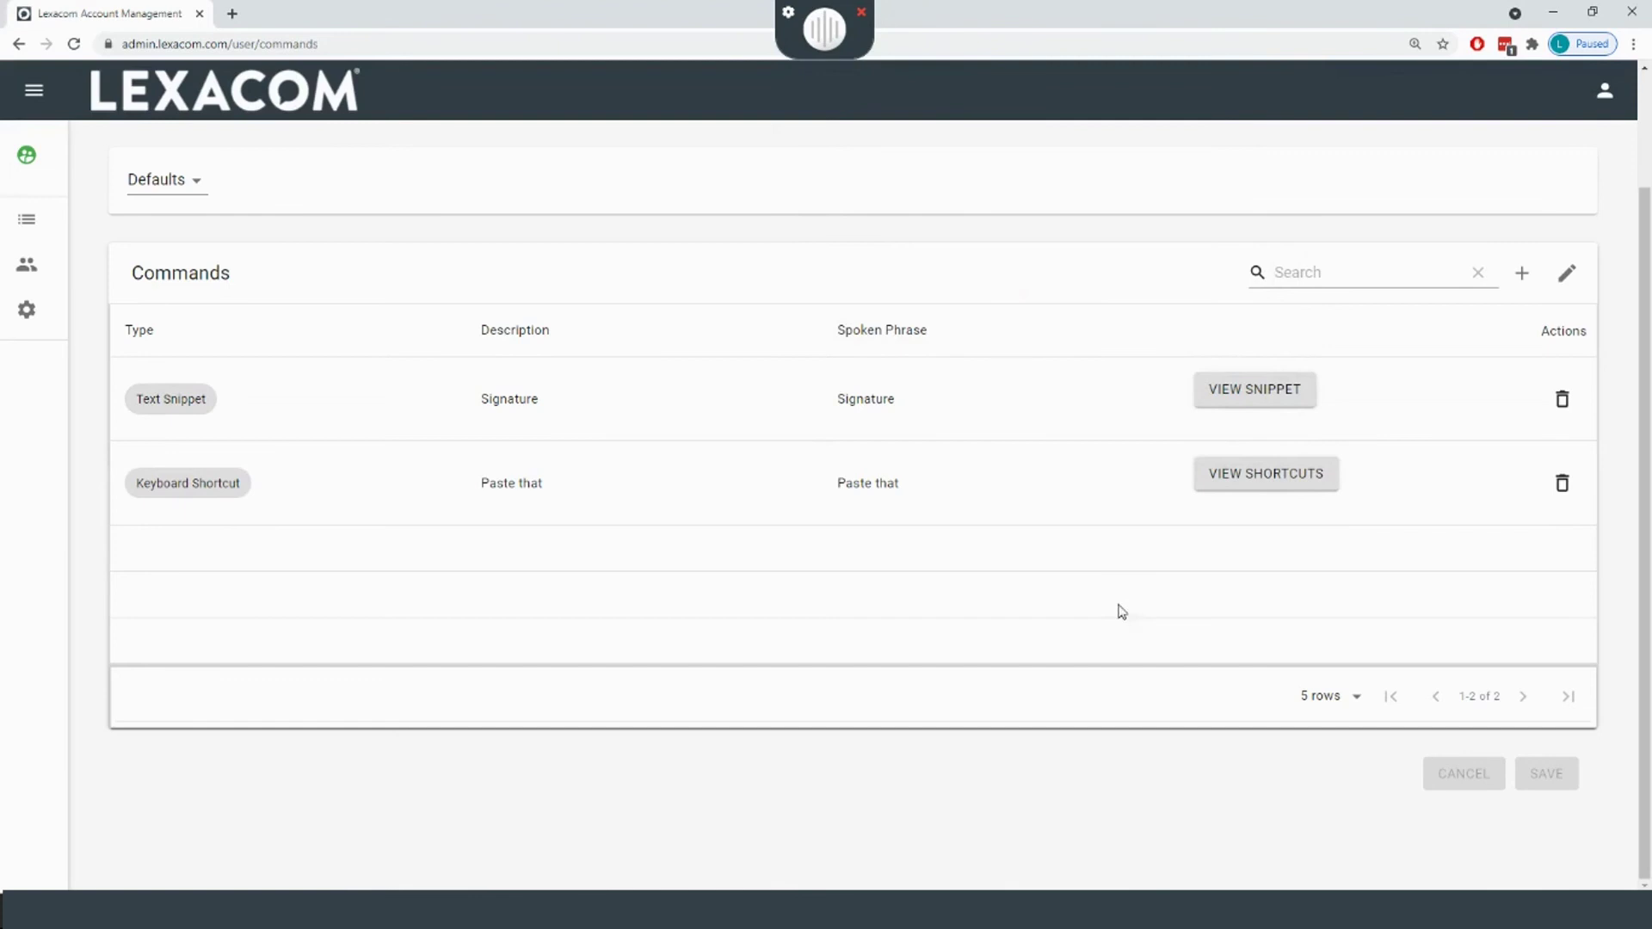
Step: Open all the custom Defaults commands for editing and save all changes
click(1566, 276)
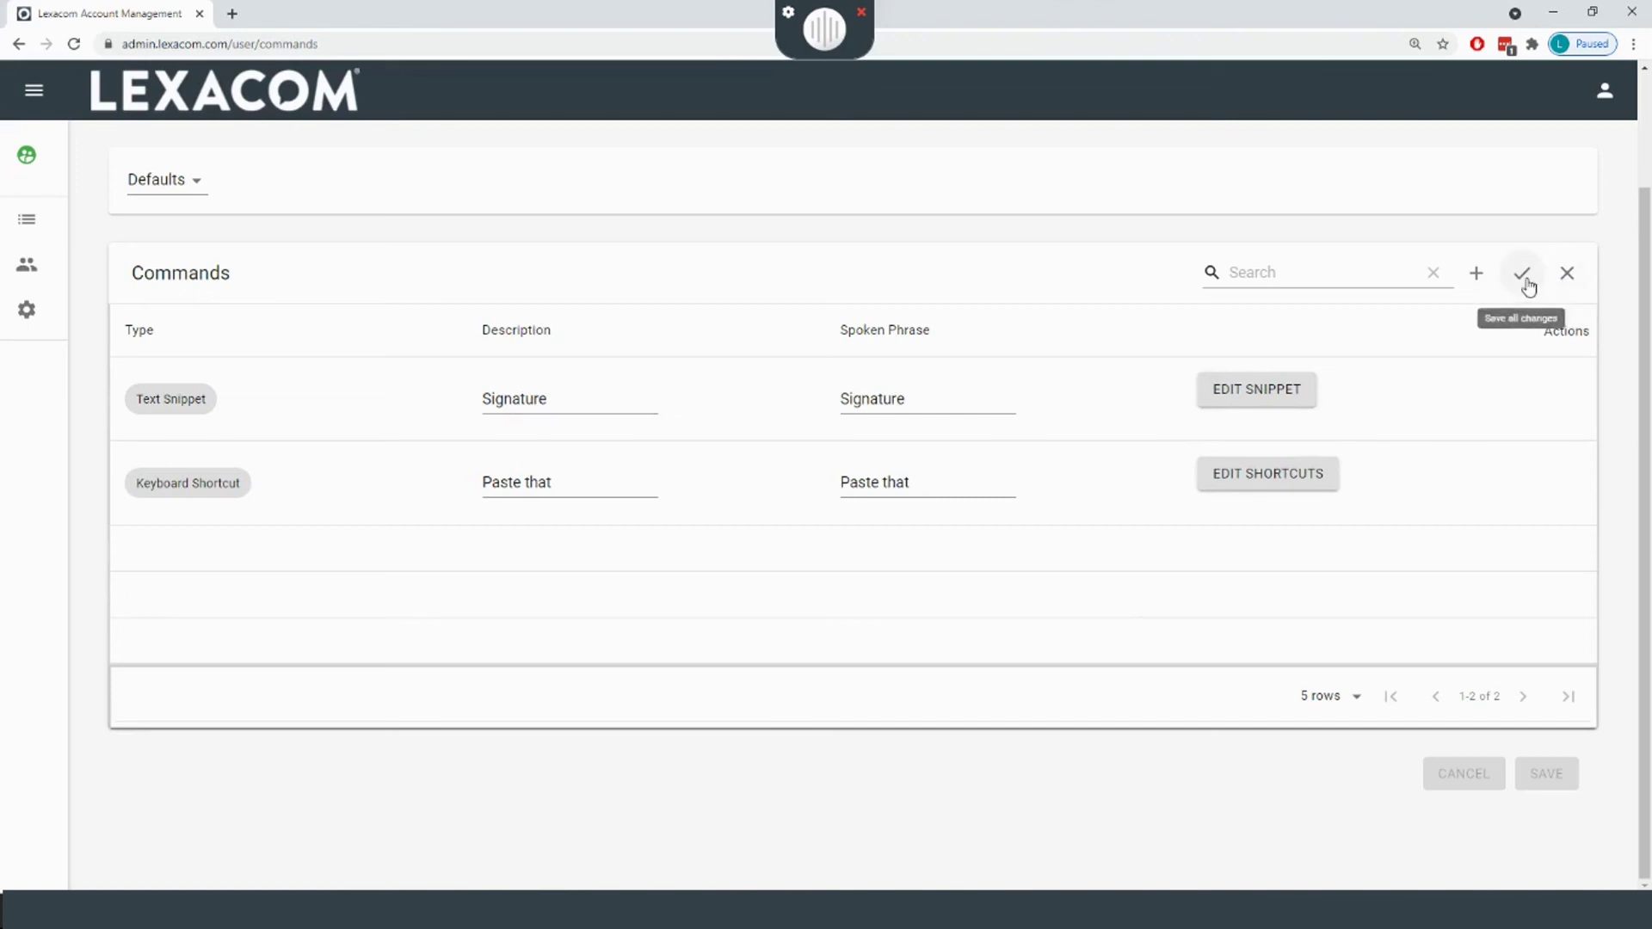
click(1522, 277)
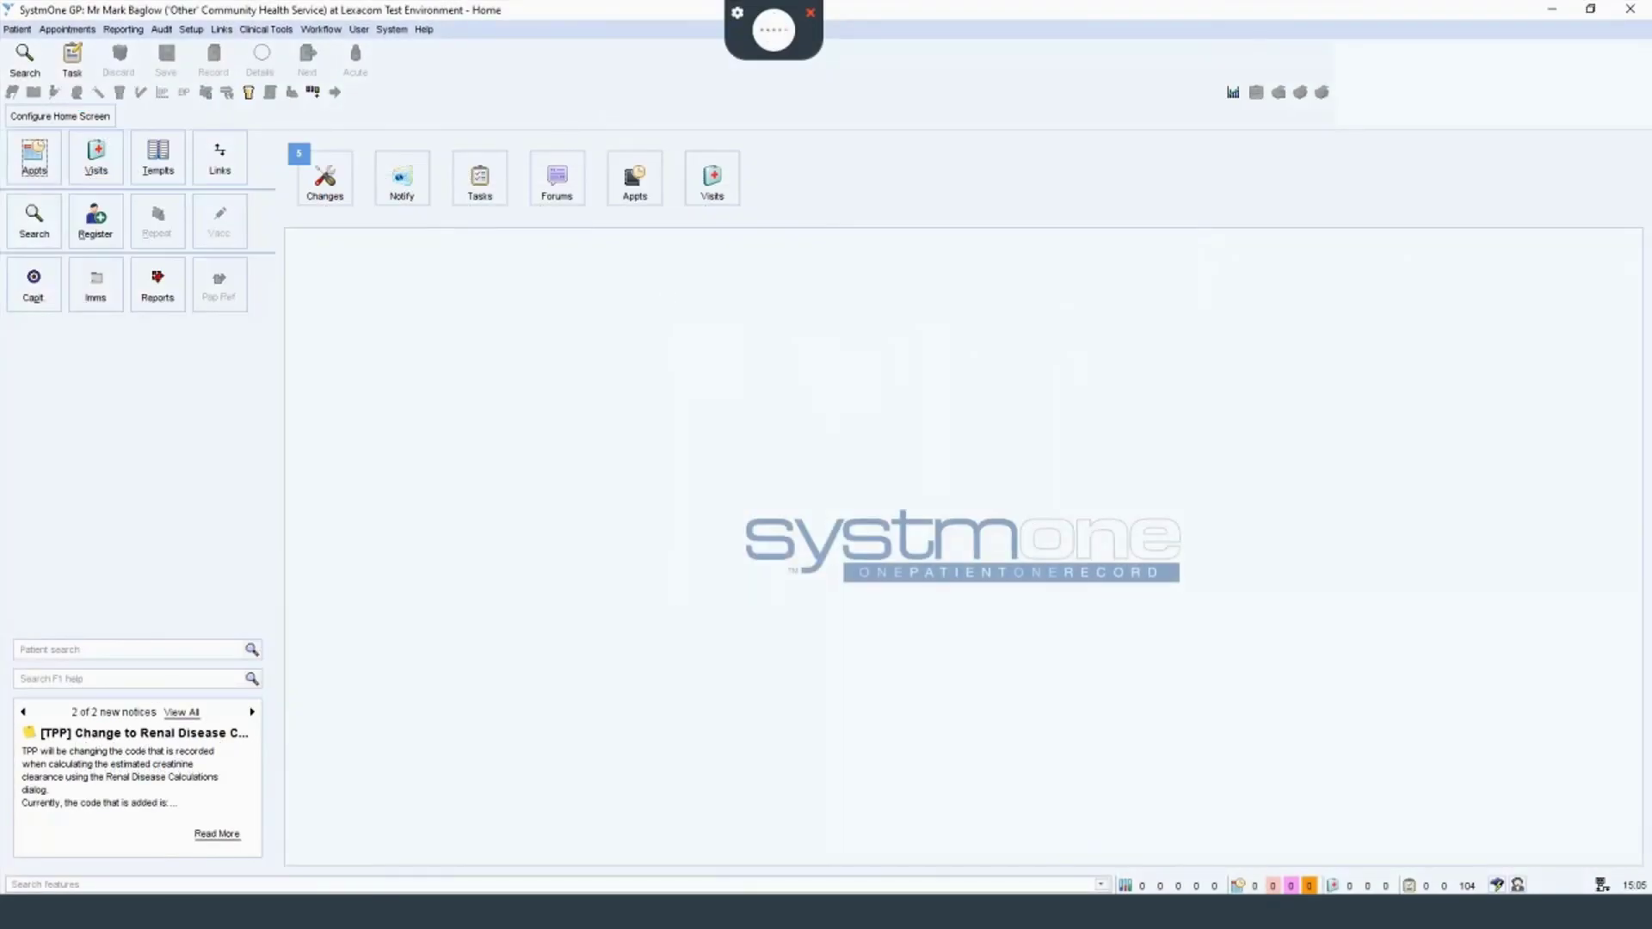
Step: In SystmOne, search for a patient by surname and select the matching patient
key(F3)
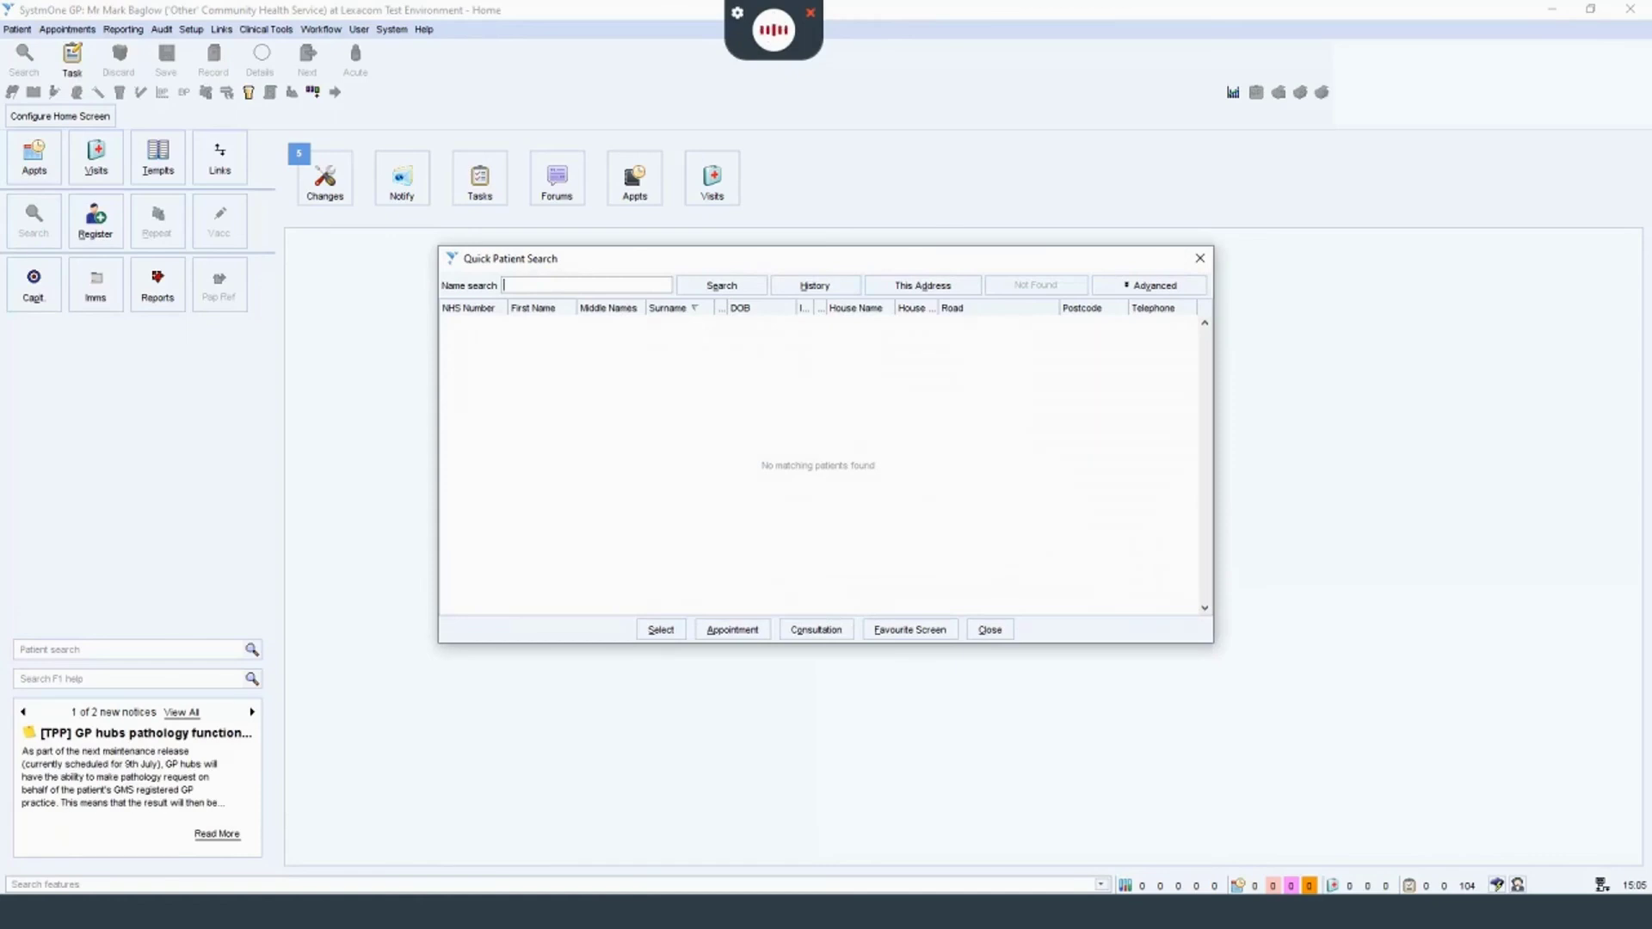
text(Smith)
key(Return)
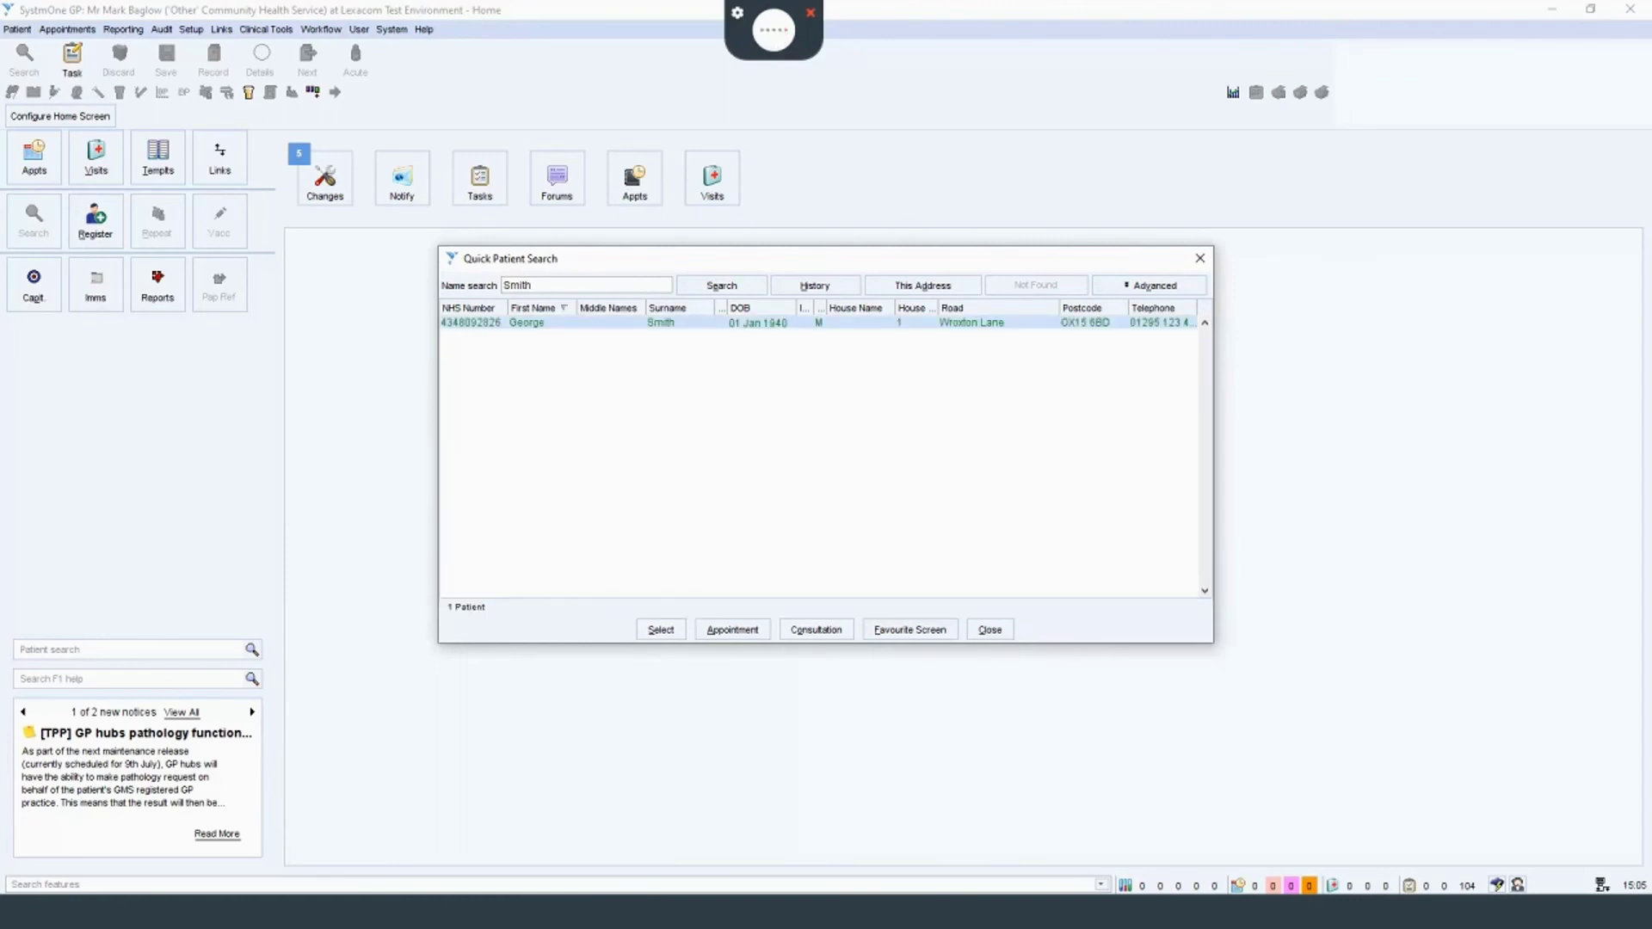
key(Return)
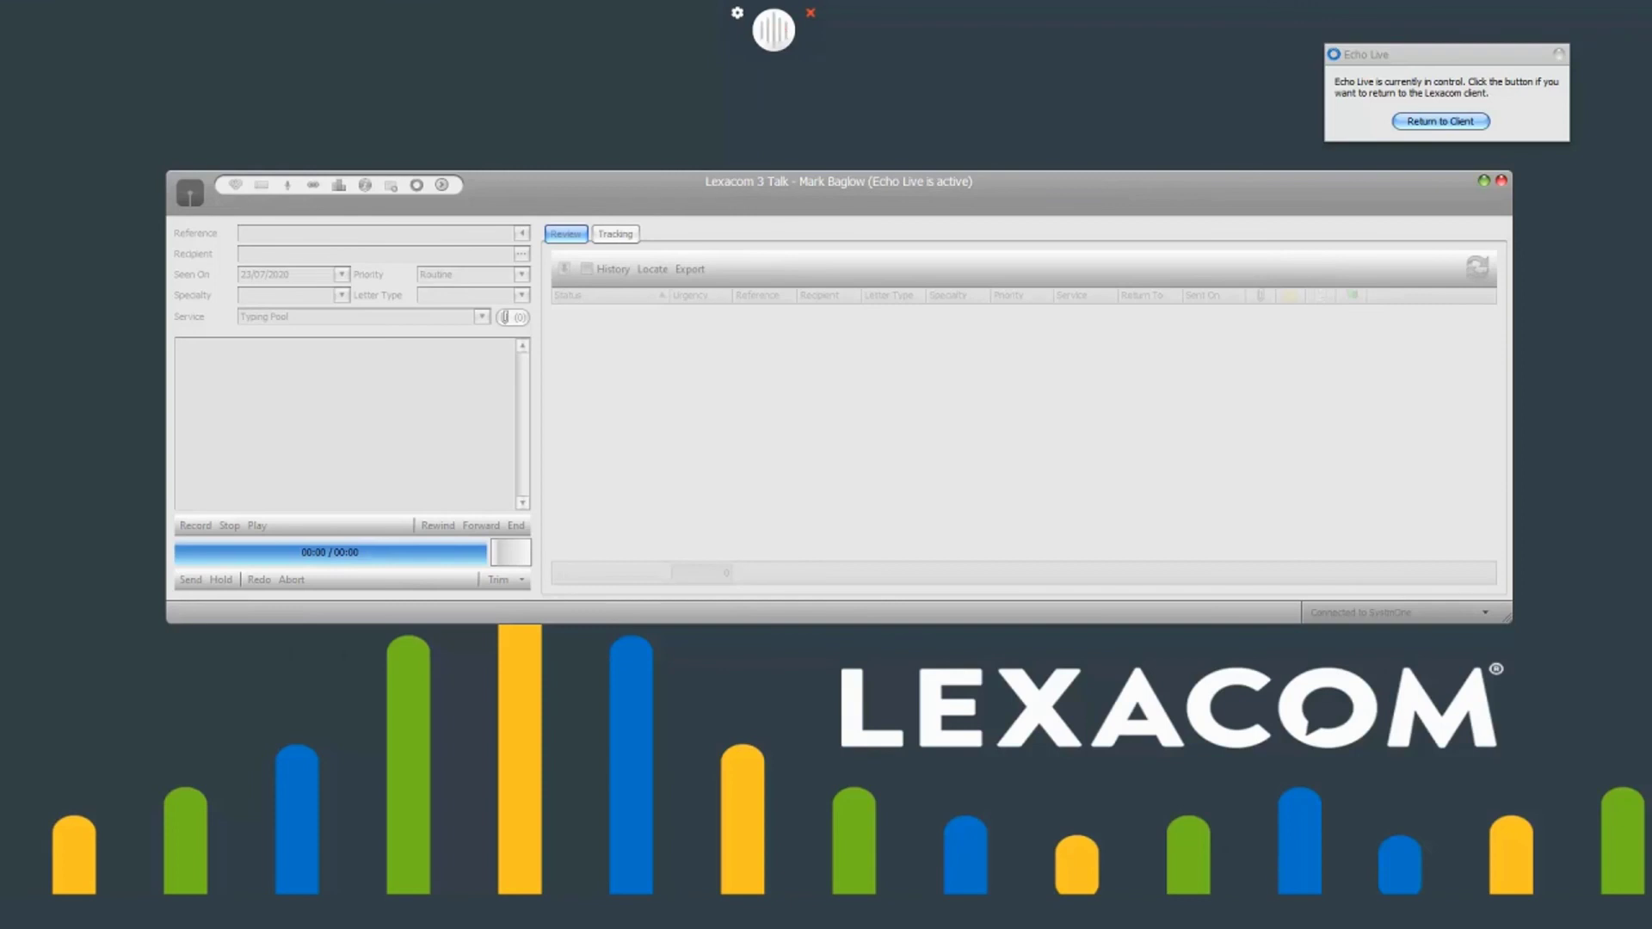
Step: Minimise Lexacom 3 Talk, return control from Echo Live to the client, and record a short dictation for the patient
click(1483, 180)
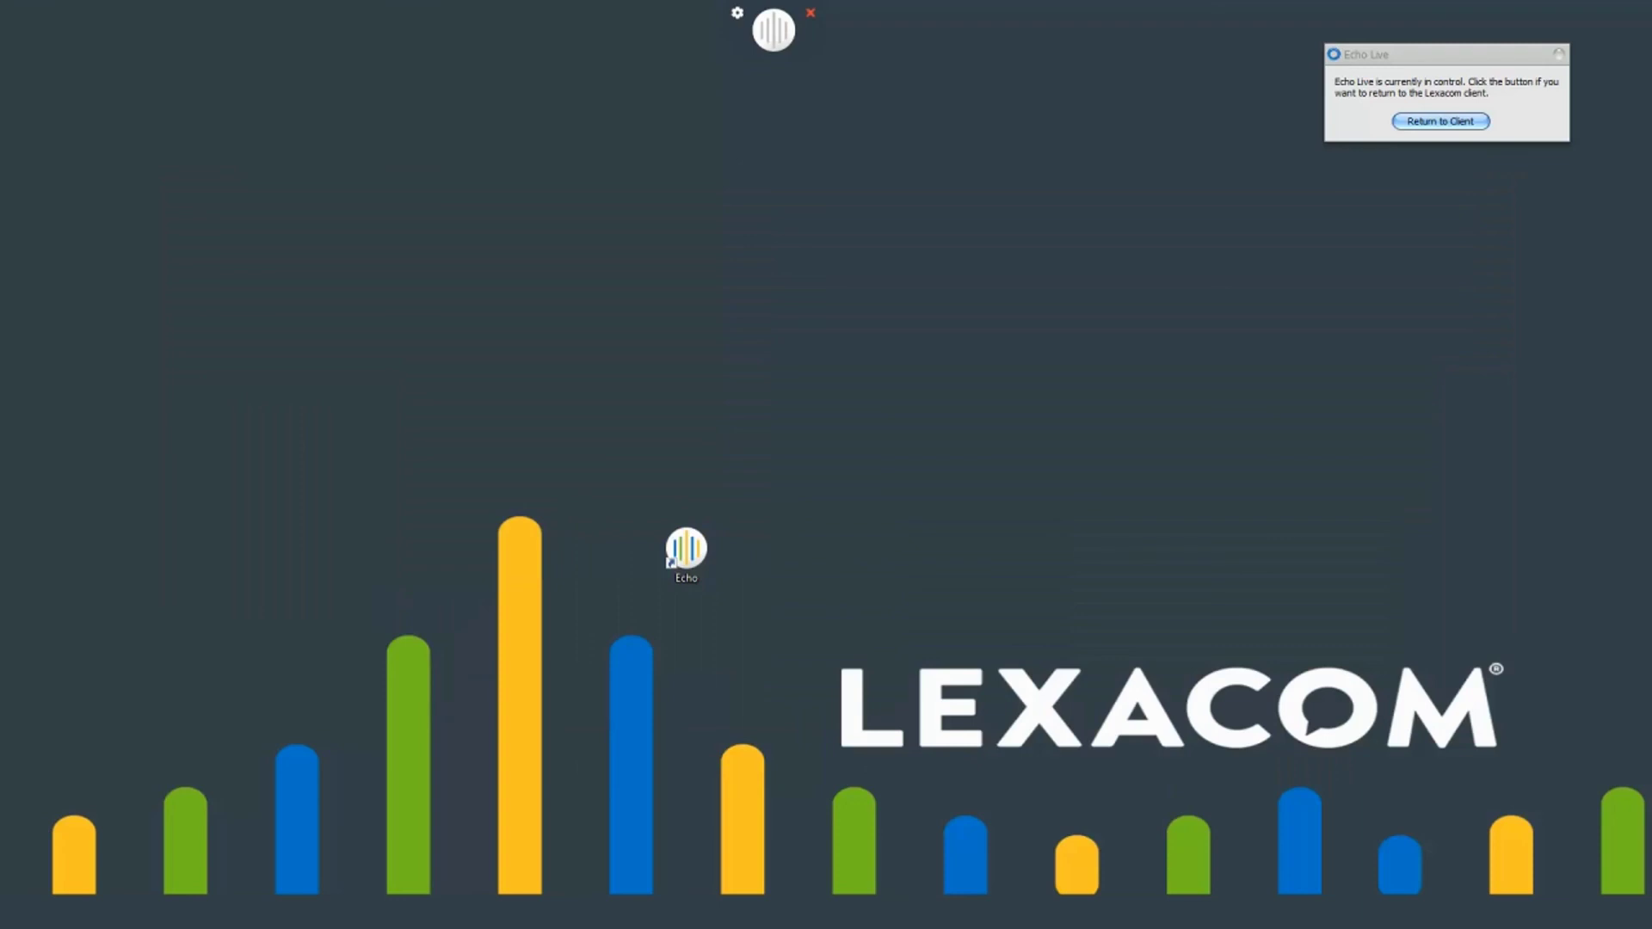
click(1441, 121)
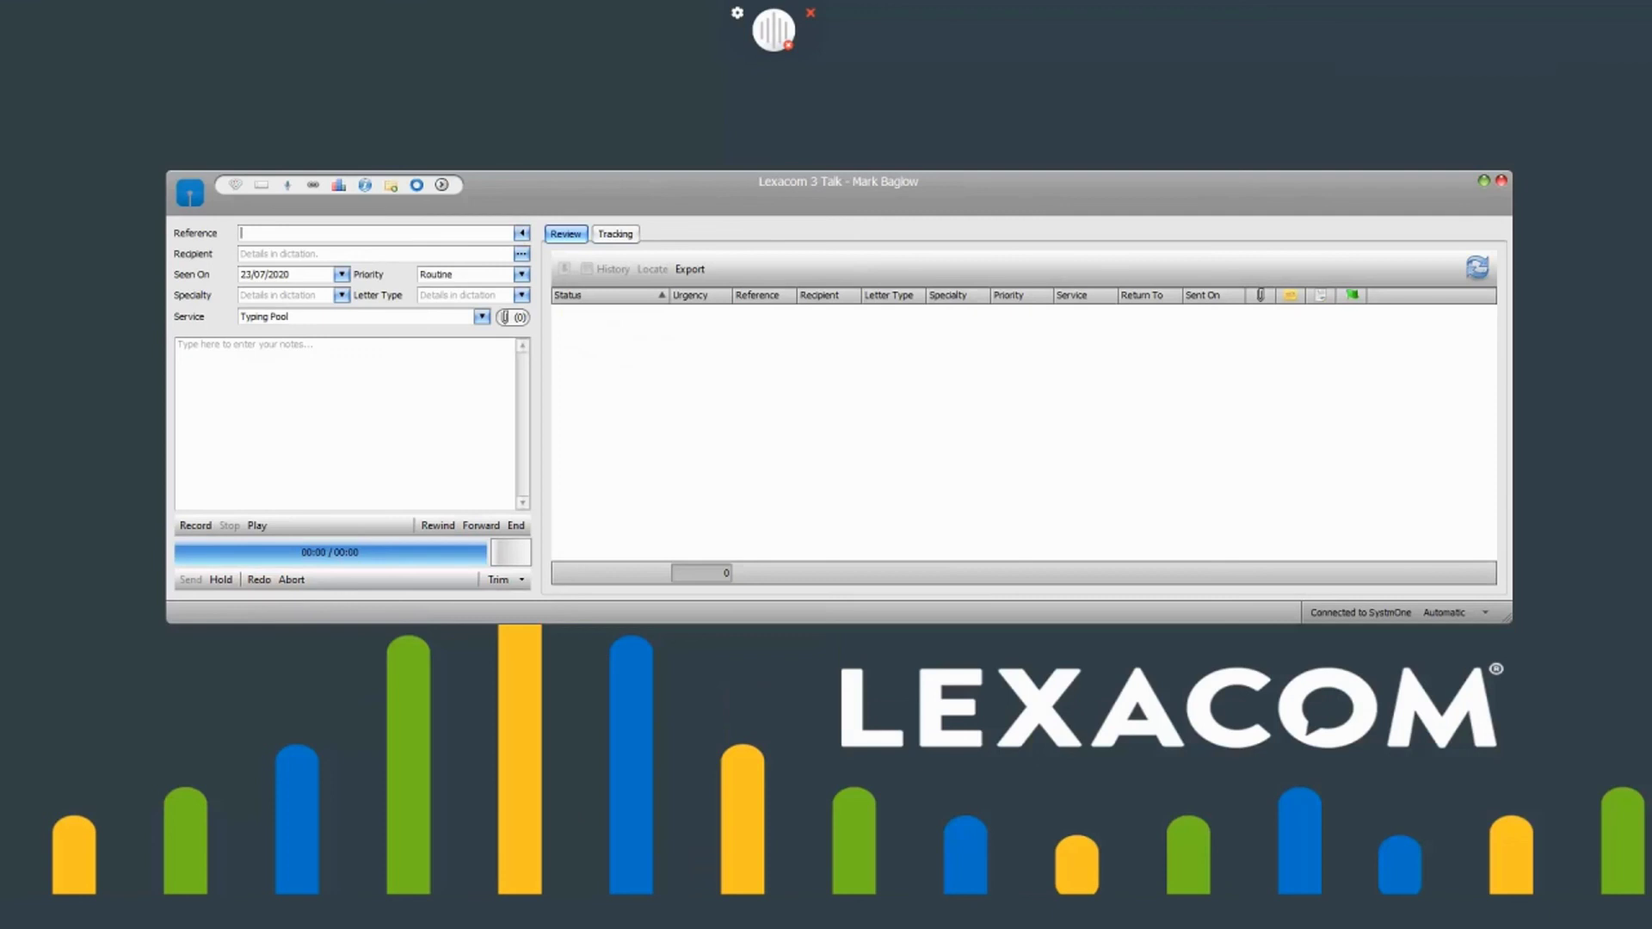
key(F5)
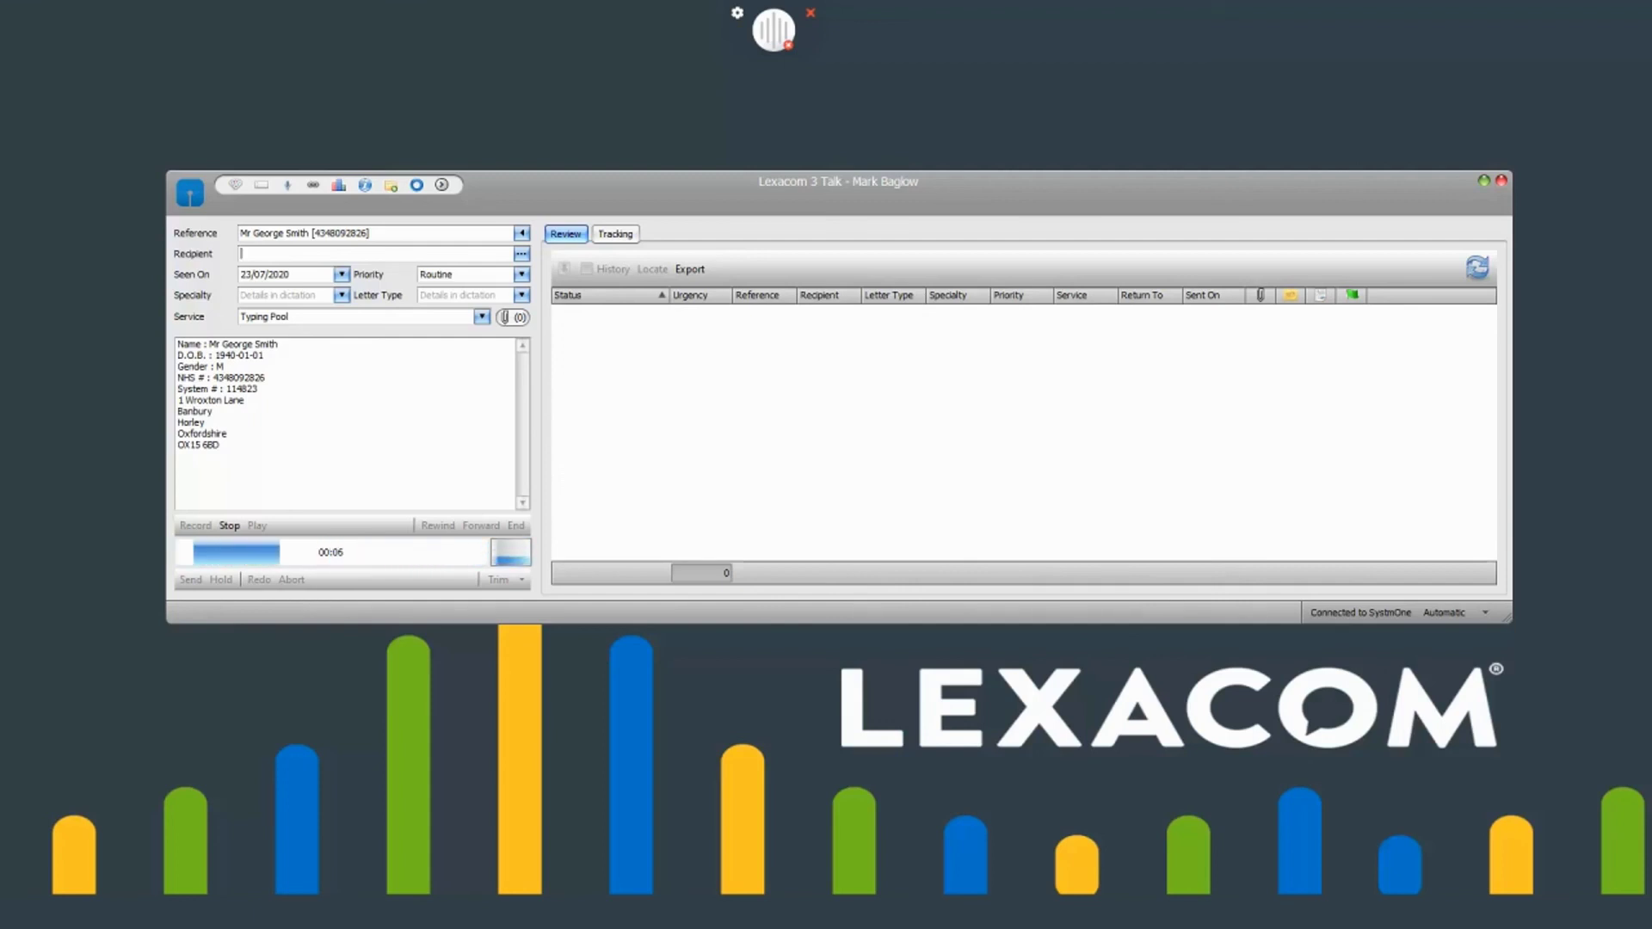
key(F6)
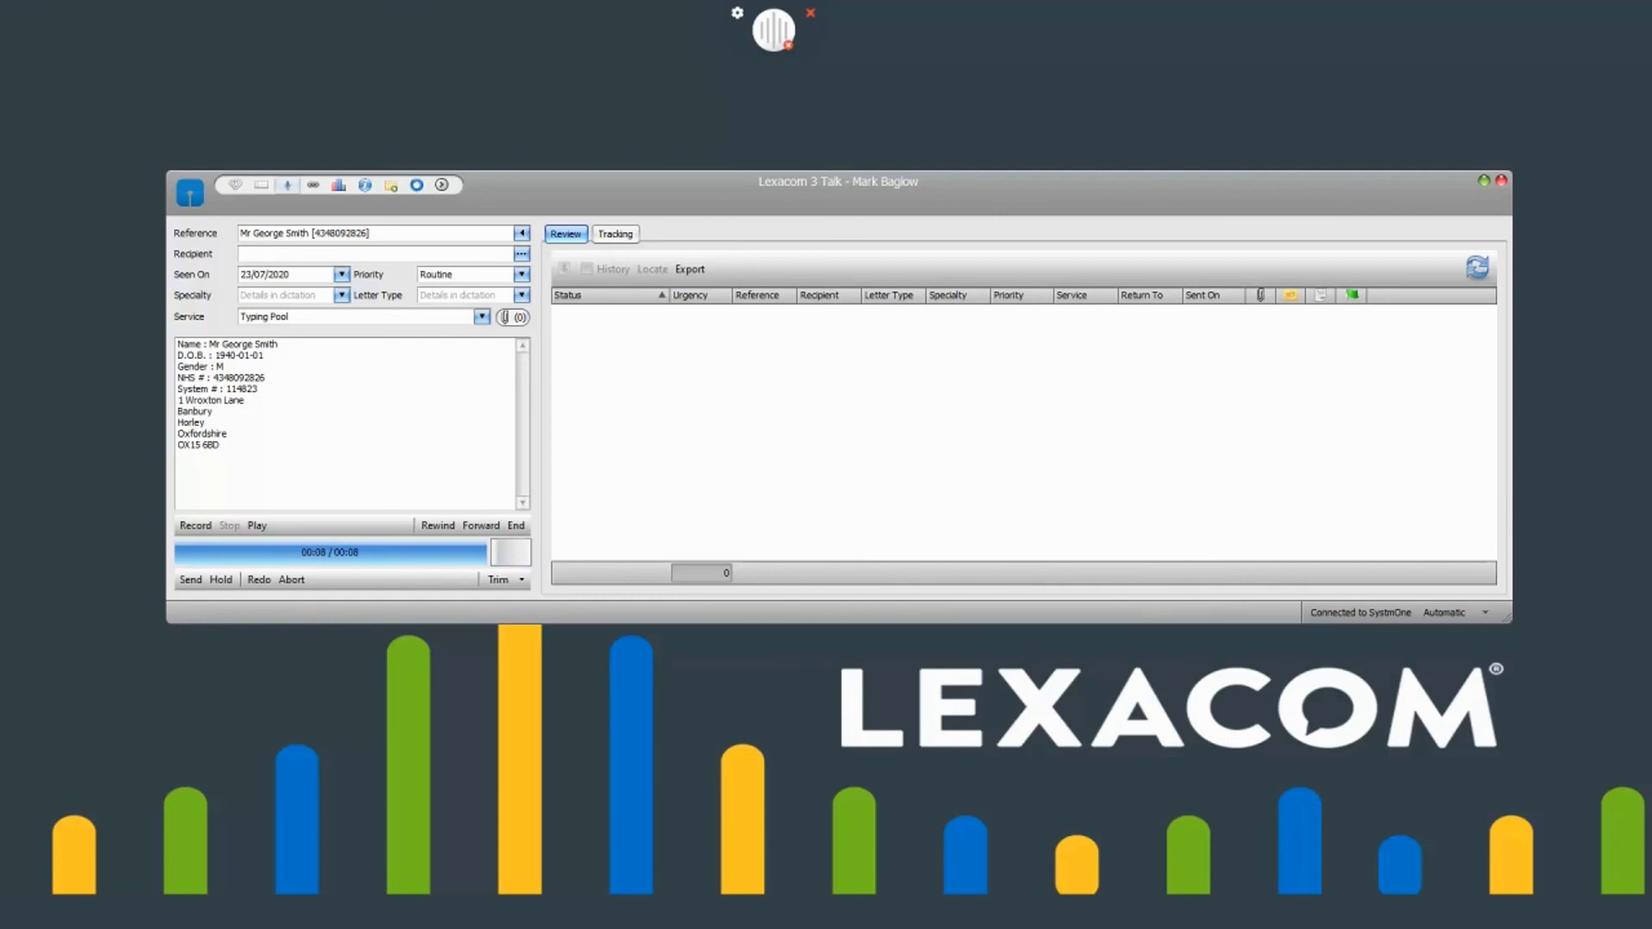
key(F10)
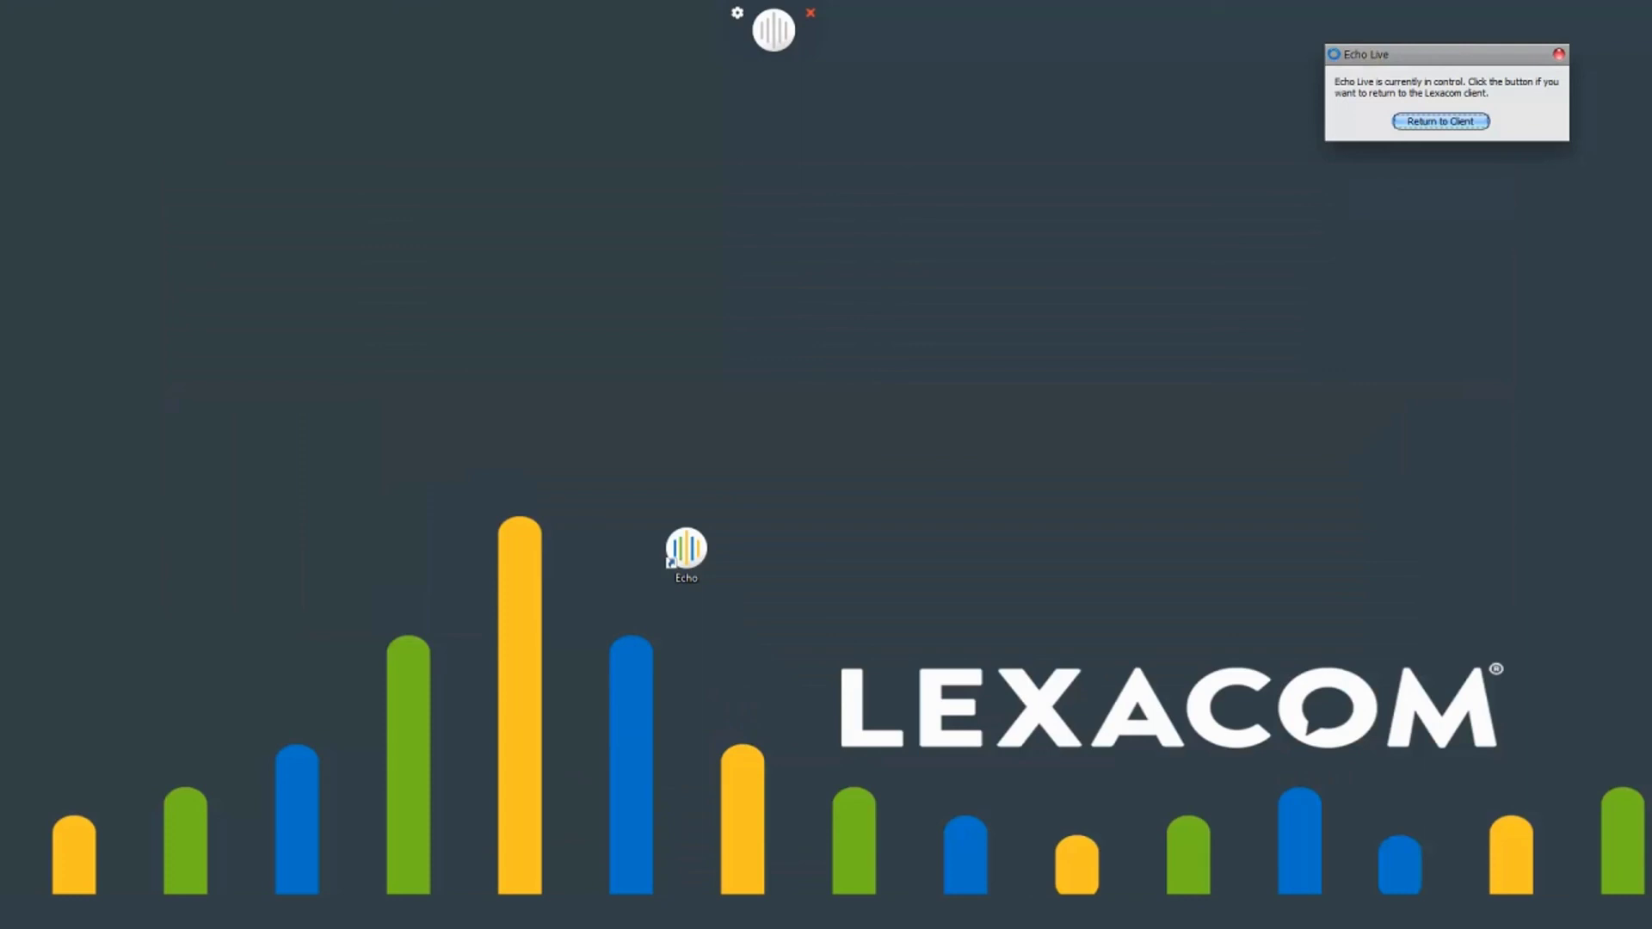
Step: Return control from Echo Live to the Lexacom client and send the patient's Dermatology test letter dictation
key(Return)
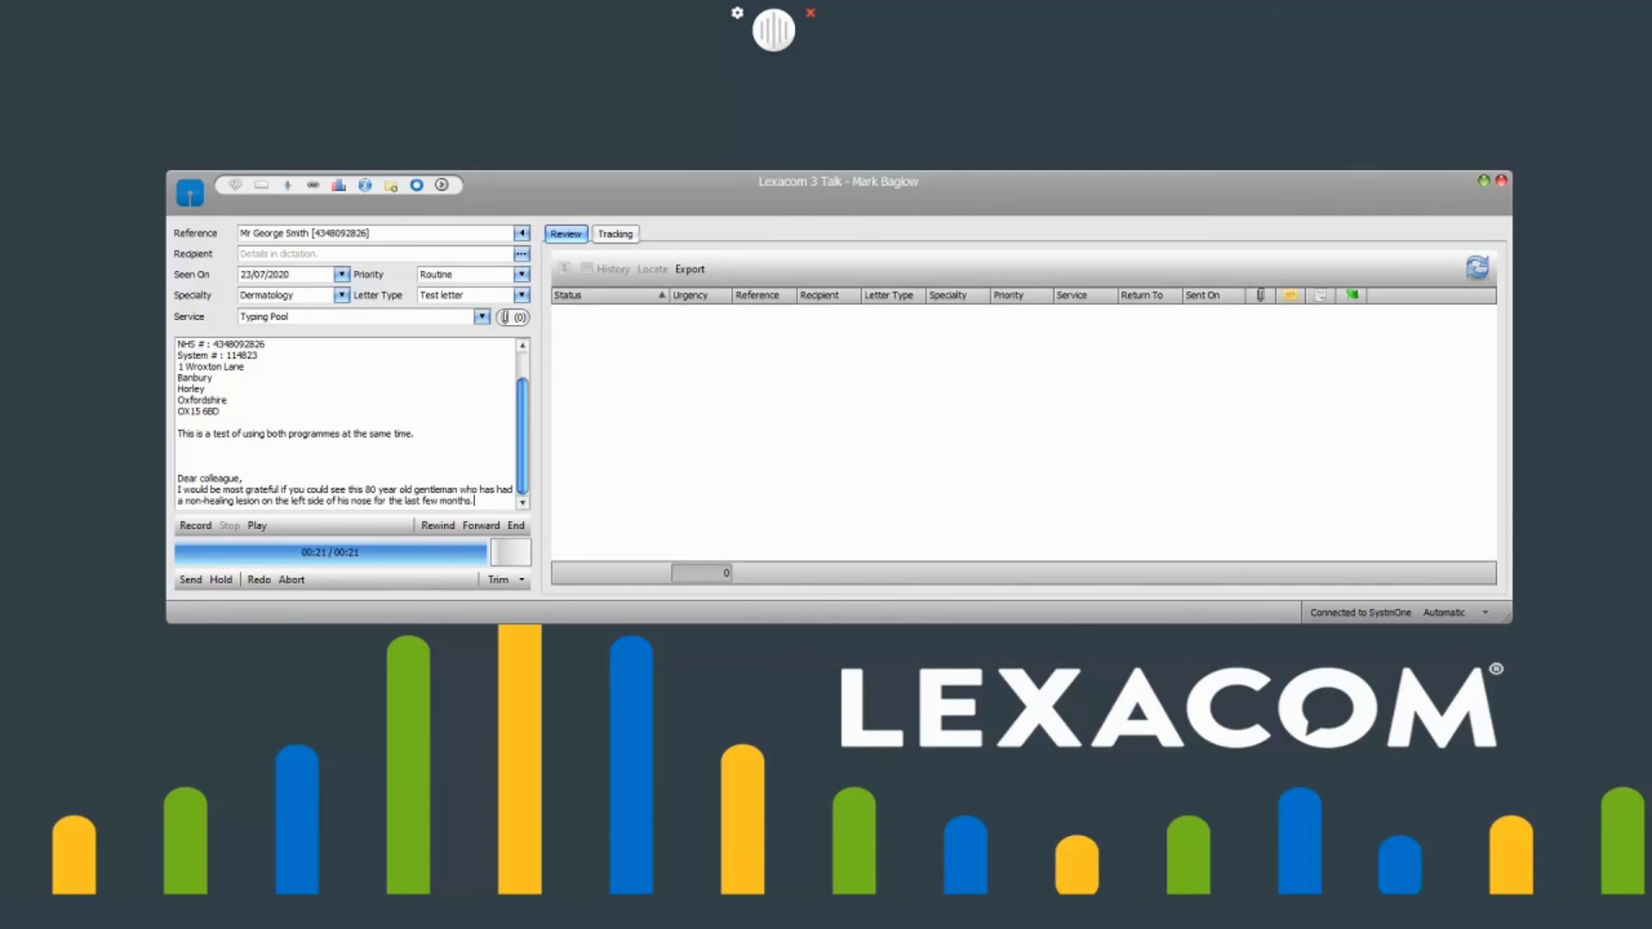
click(190, 579)
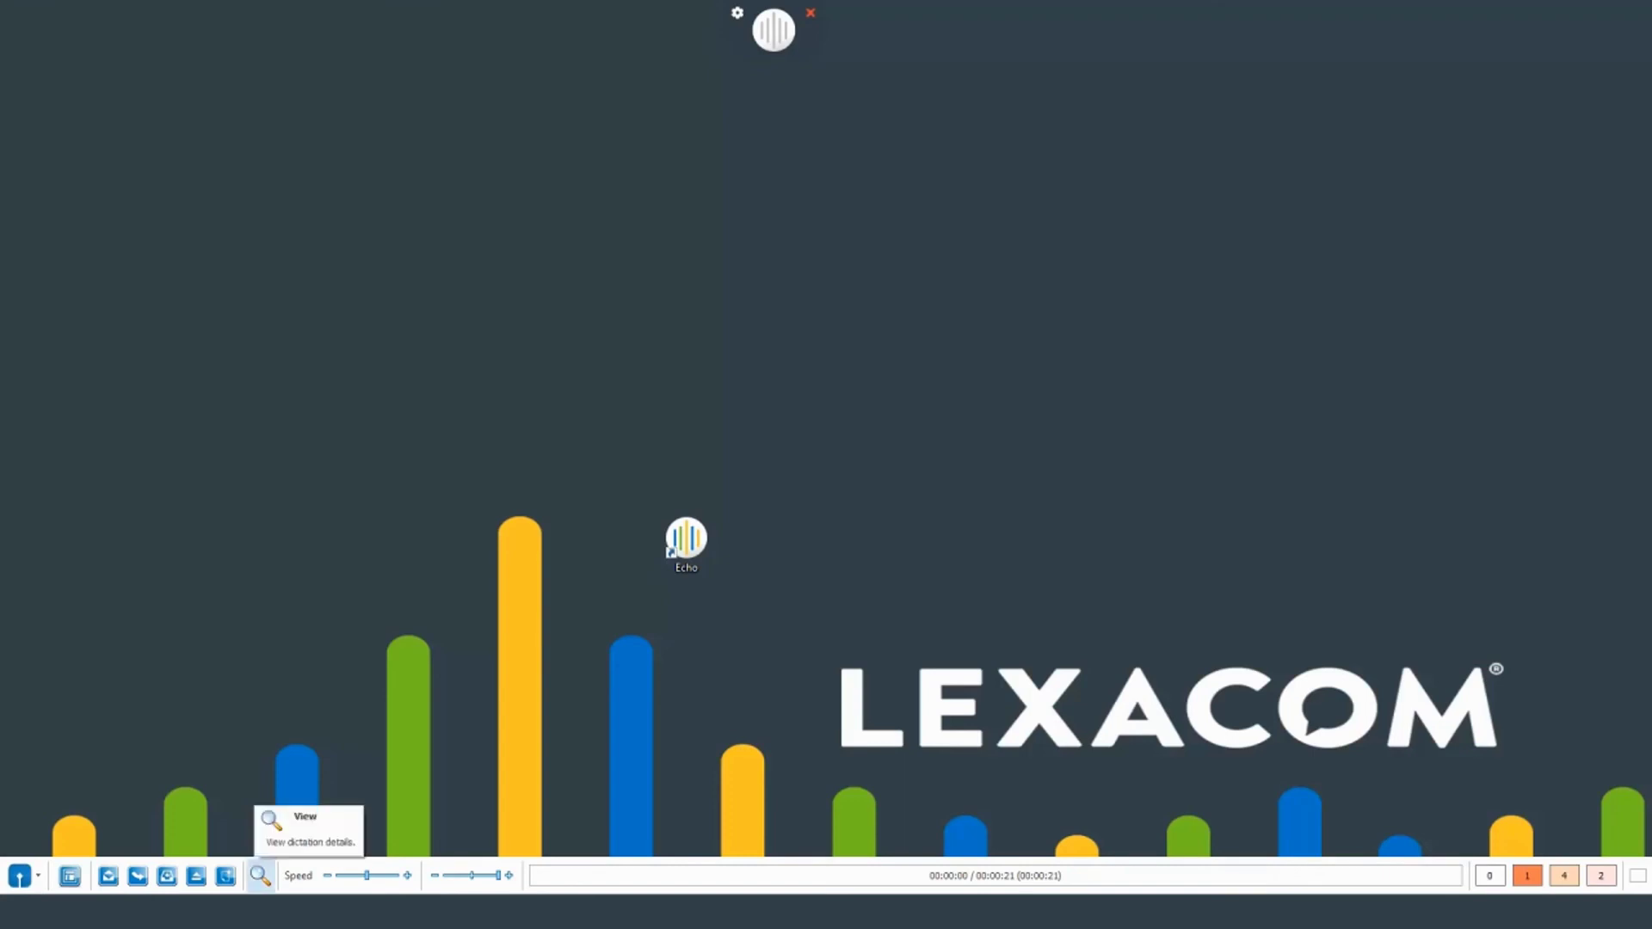
Step: View the received dictation's details and read through its Dictation Notes to the end
click(260, 876)
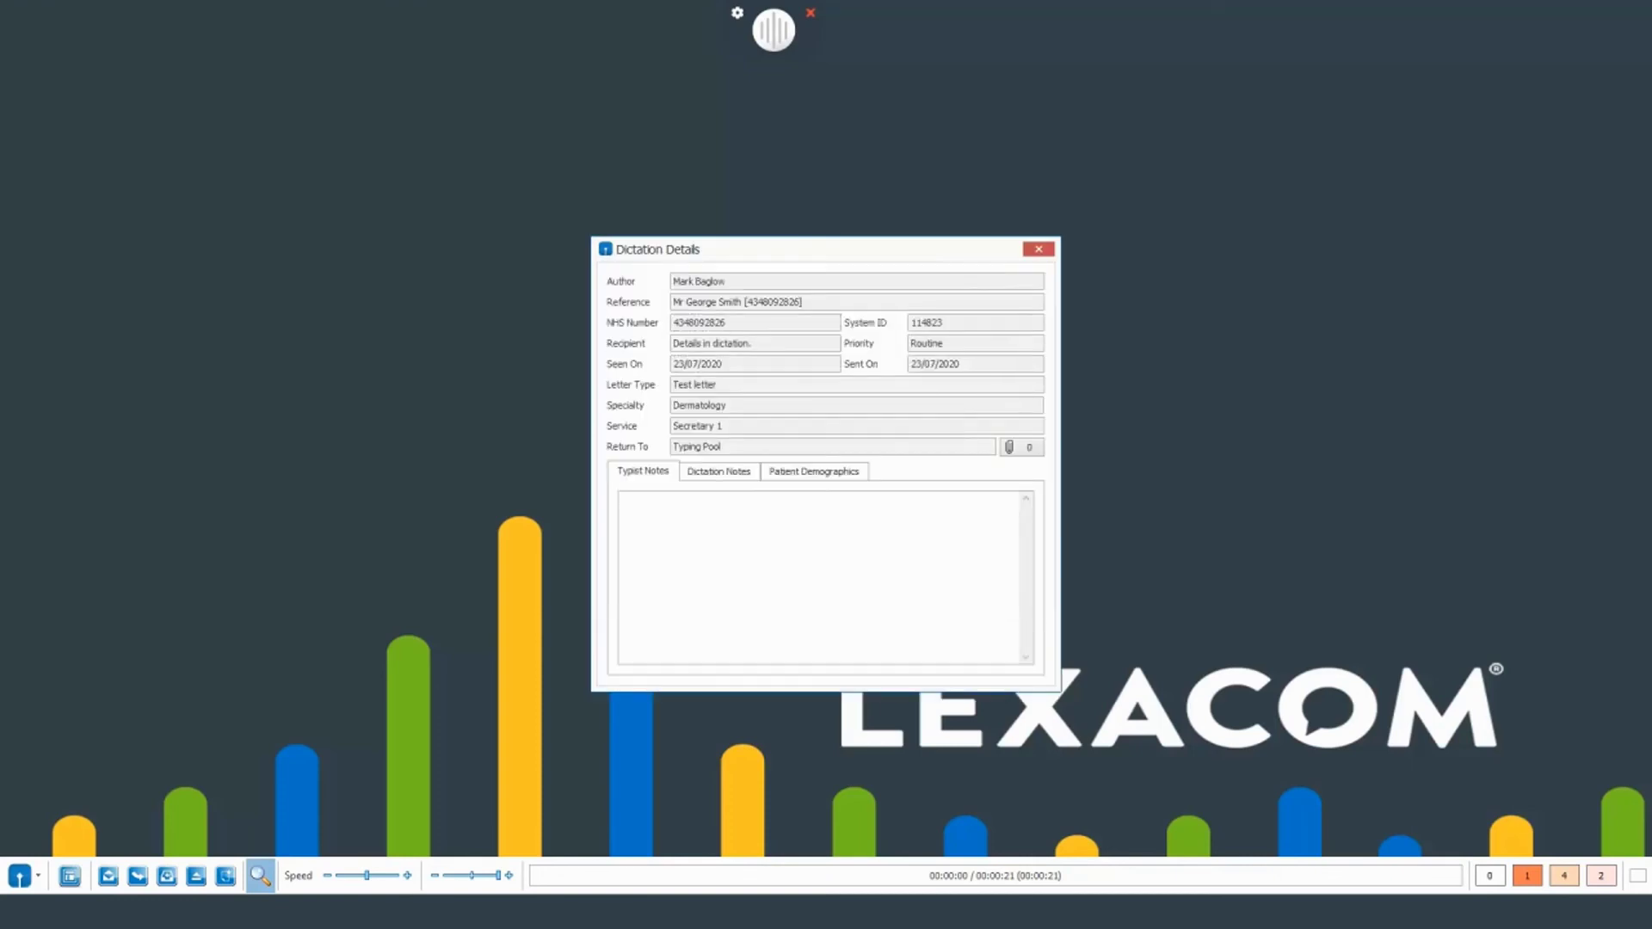
key(ctrl+Tab)
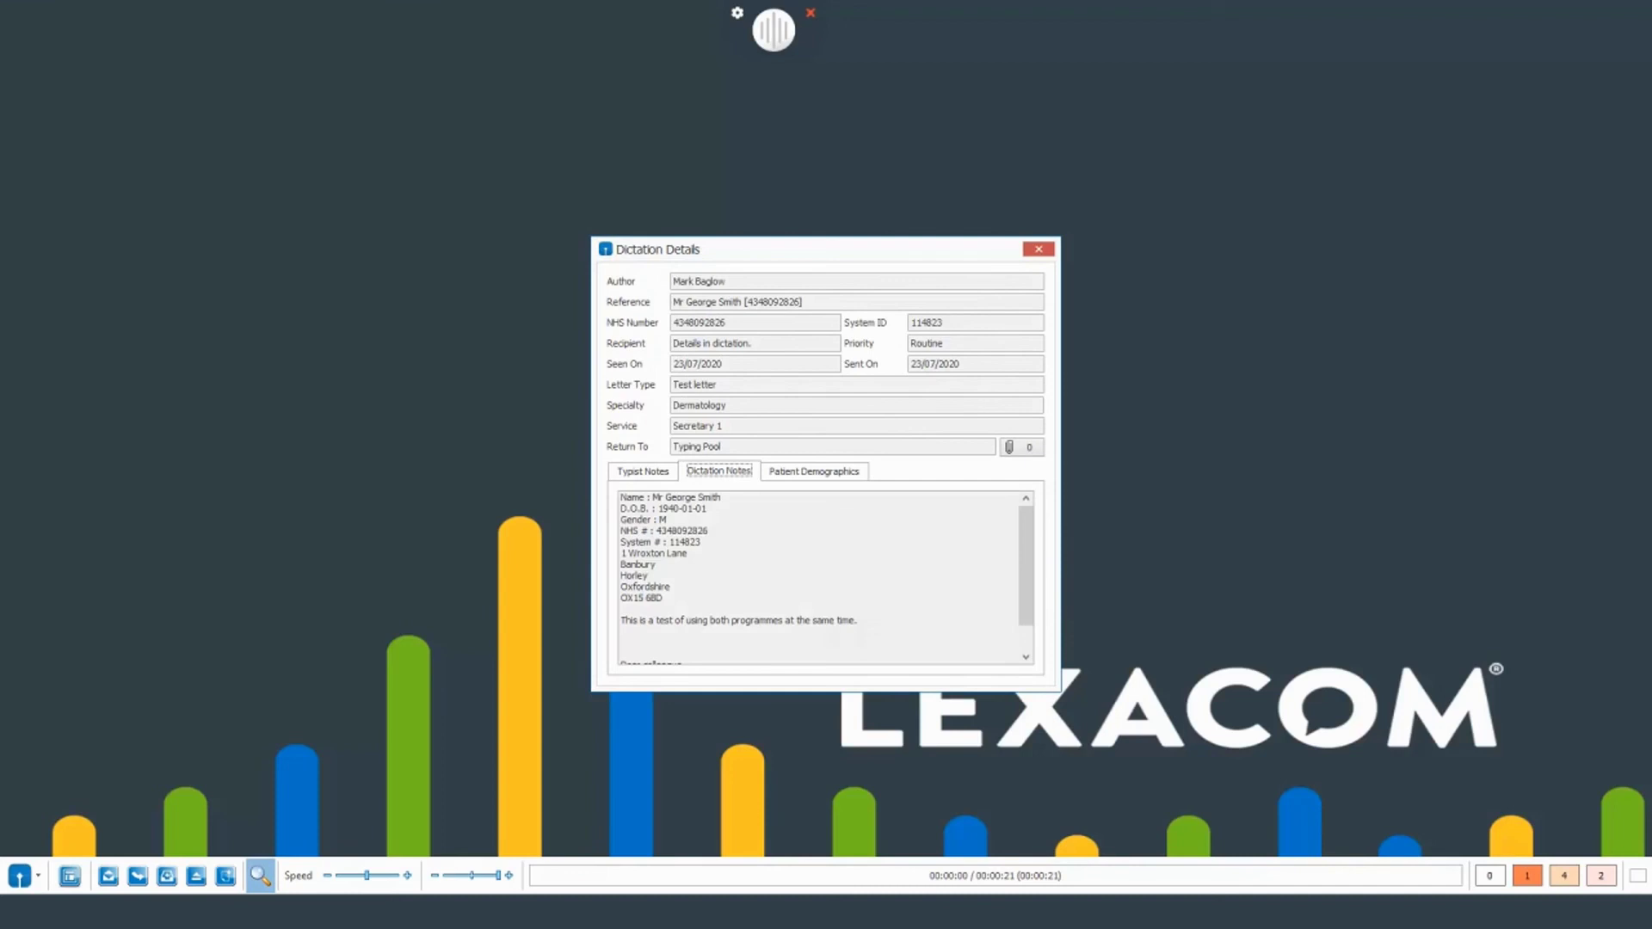
scroll(826, 576, down, 1)
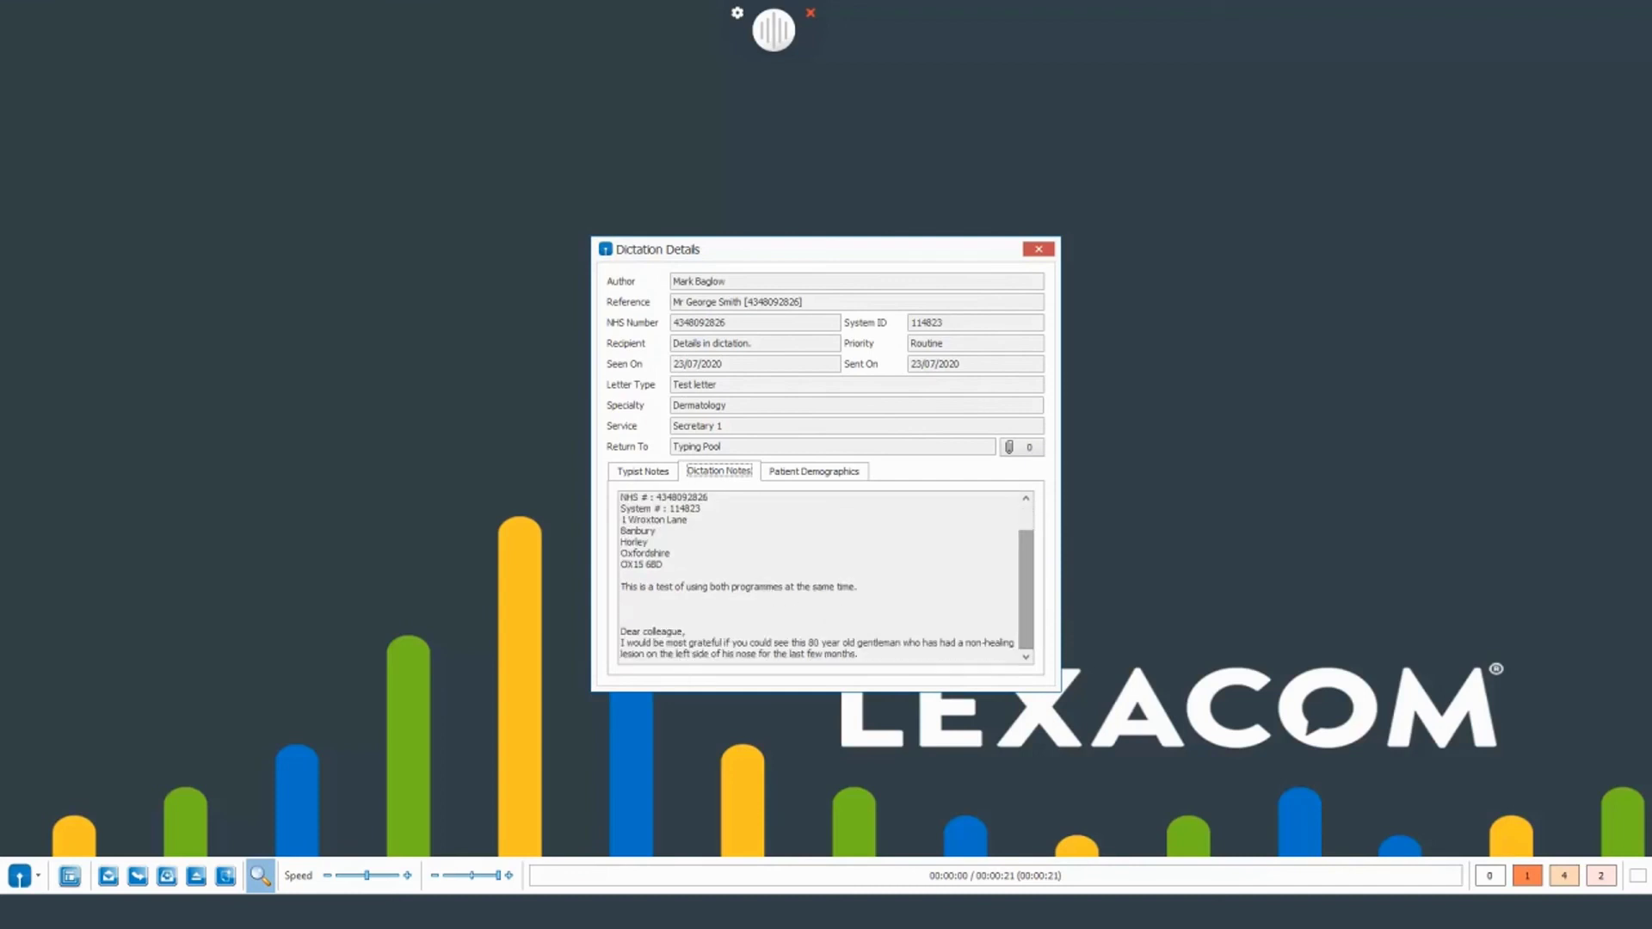